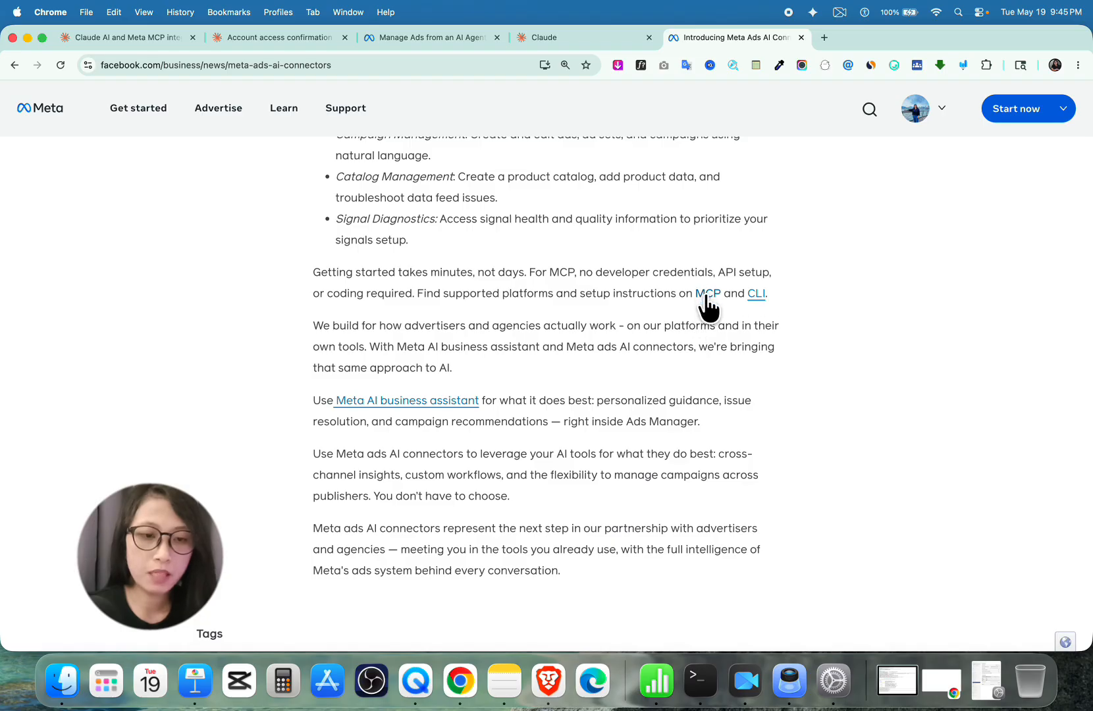
- Review Meta's help article on managing ads with AI connectors, especially the setup section and the remote MCP server URL
{"action": "left_click", "coordinate": [395, 37]}
{"action": "scroll", "coordinate": [538, 298], "scroll_direction": "down", "scroll_amount": 2}
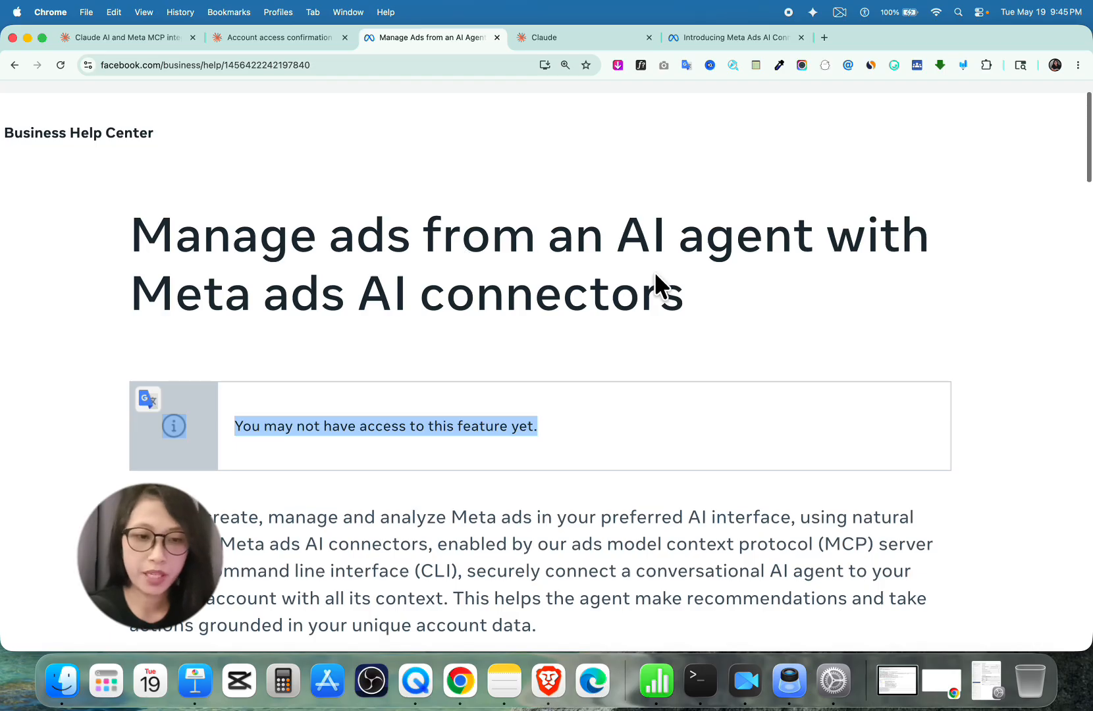
{"action": "scroll", "coordinate": [767, 352], "scroll_direction": "down", "scroll_amount": 5}
{"action": "scroll", "coordinate": [766, 349], "scroll_direction": "down", "scroll_amount": 15}
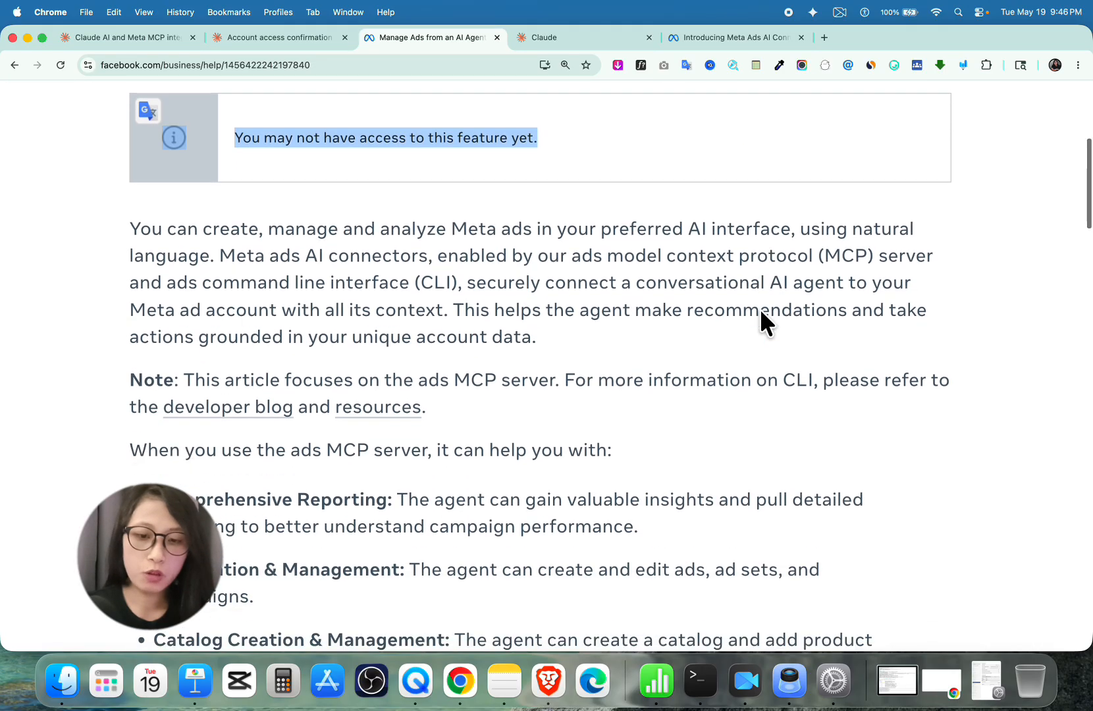
{"action": "scroll", "coordinate": [761, 224], "scroll_direction": "down", "scroll_amount": 8}
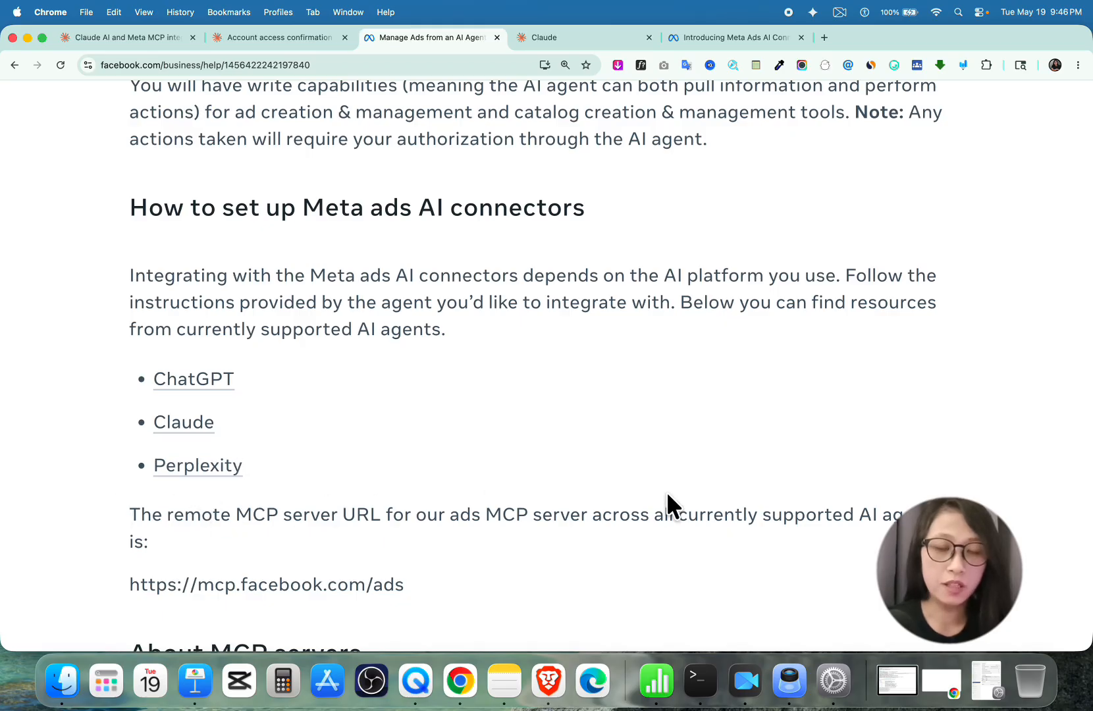
{"action": "scroll", "coordinate": [663, 474], "scroll_direction": "down", "scroll_amount": 2}
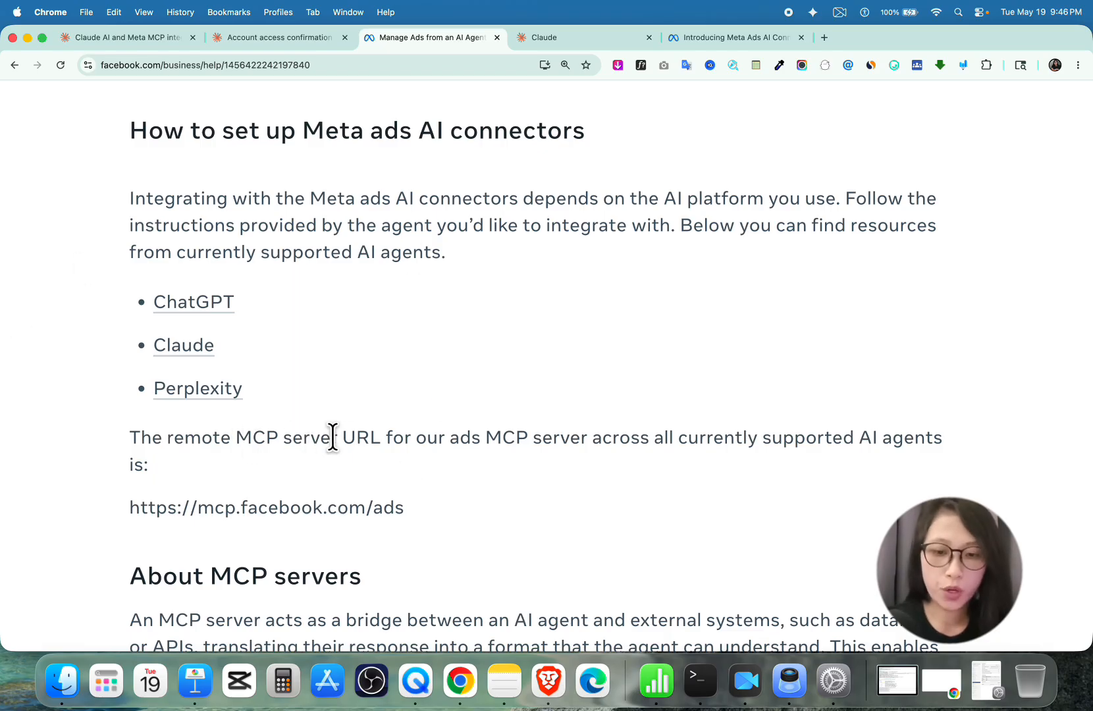
{"action": "scroll", "coordinate": [362, 441], "scroll_direction": "down", "scroll_amount": 3}
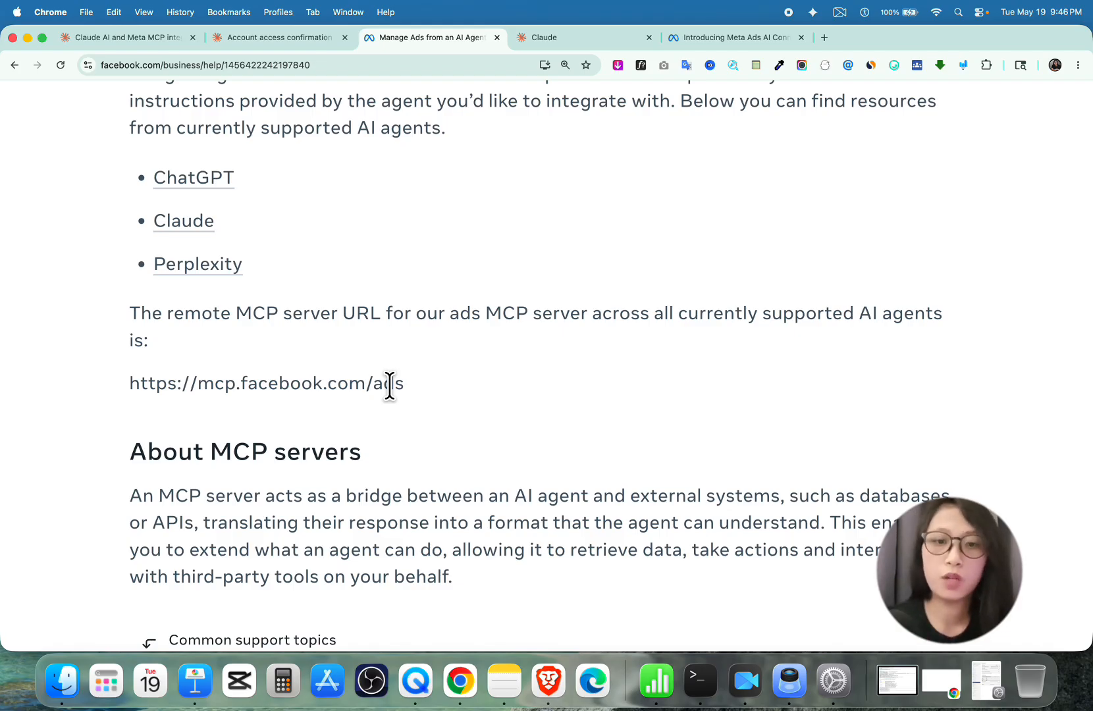
{"action": "scroll", "coordinate": [497, 275], "scroll_direction": "up", "scroll_amount": 2}
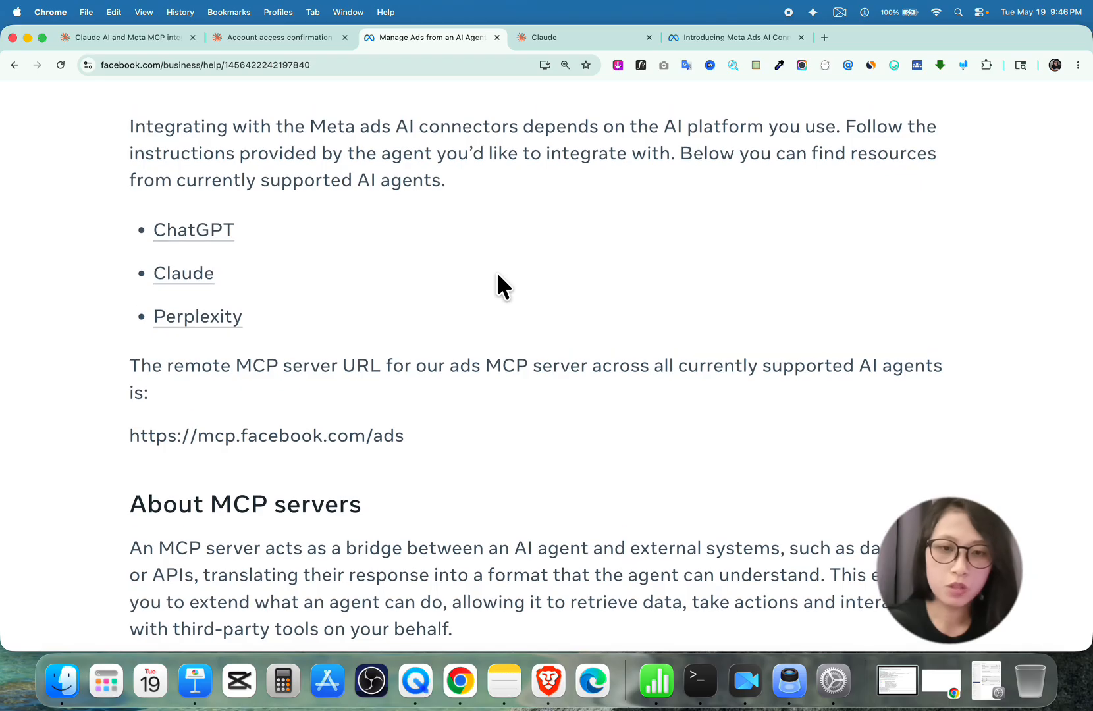
{"action": "left_click", "coordinate": [558, 38]}
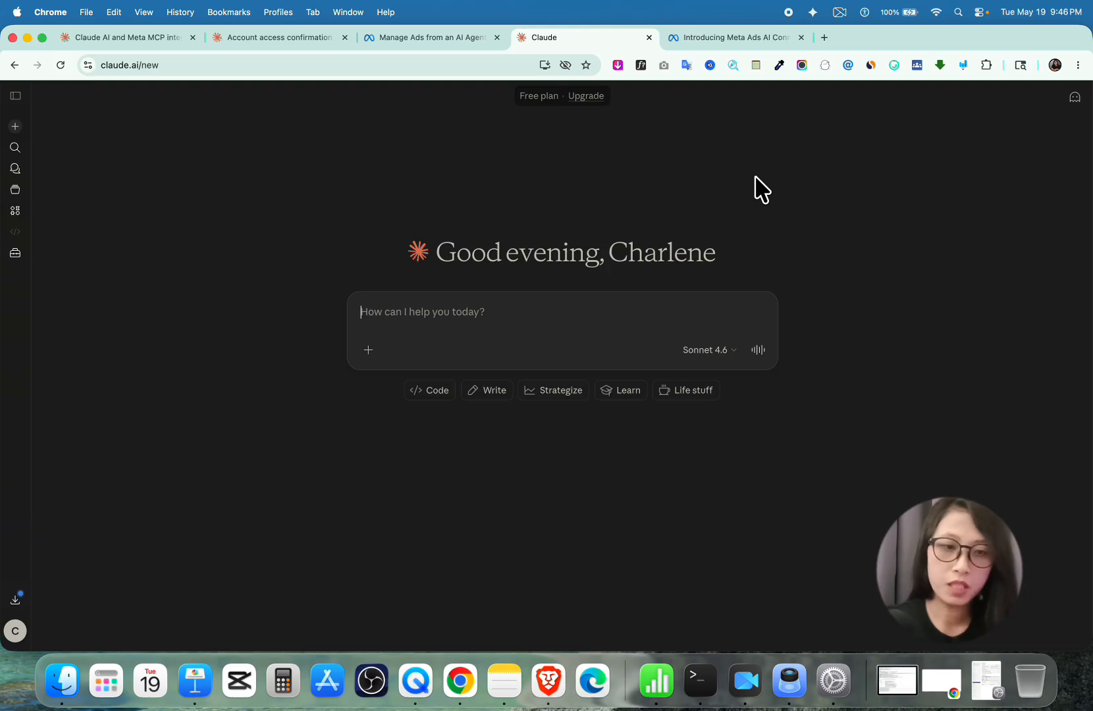
{"action": "key", "text": "super+t"}
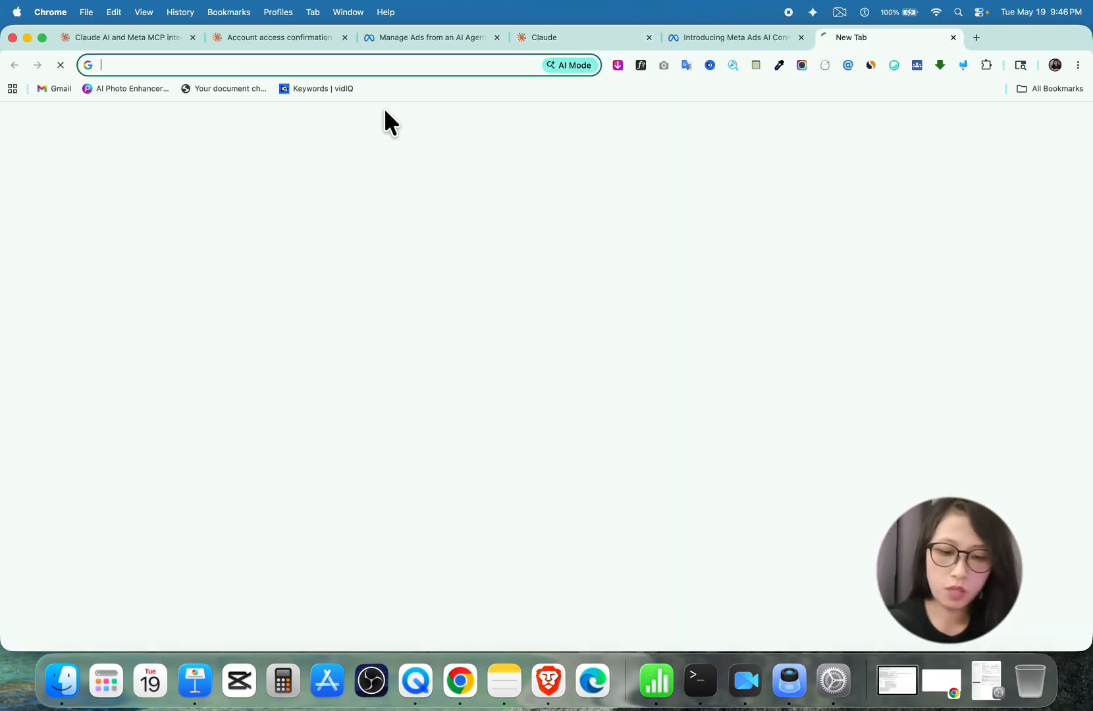
{"action": "type", "text": "claude.ai"}
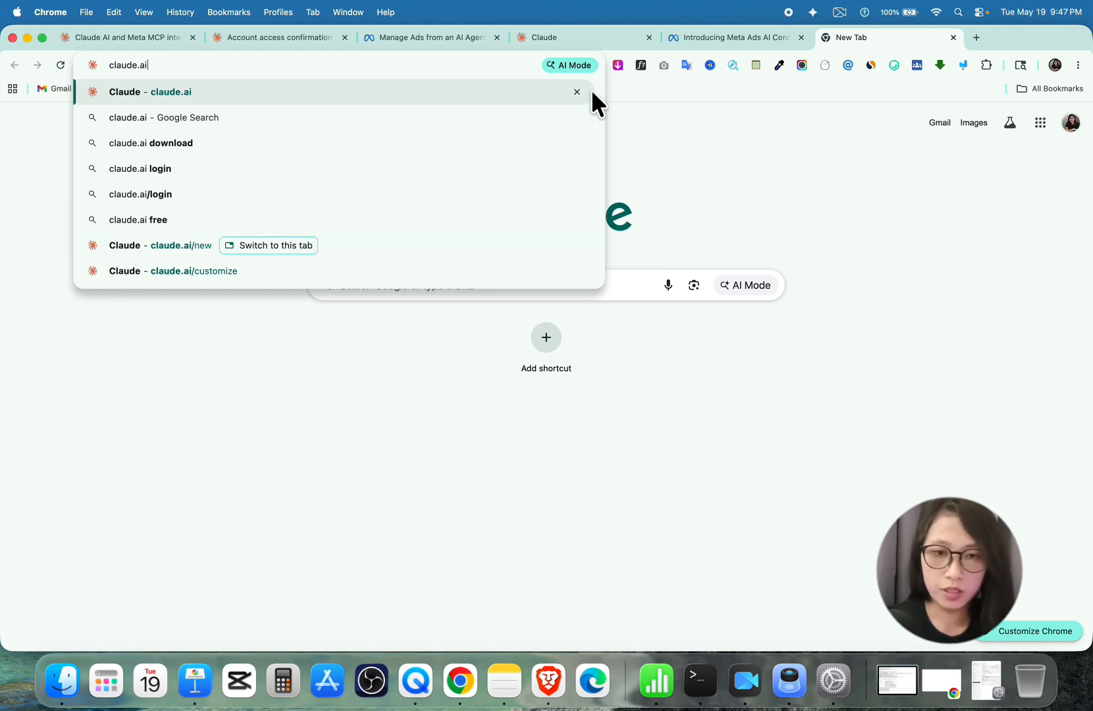
- Switch to Claude and open the Connectors section of its customization settings
{"action": "left_click", "coordinate": [576, 31]}
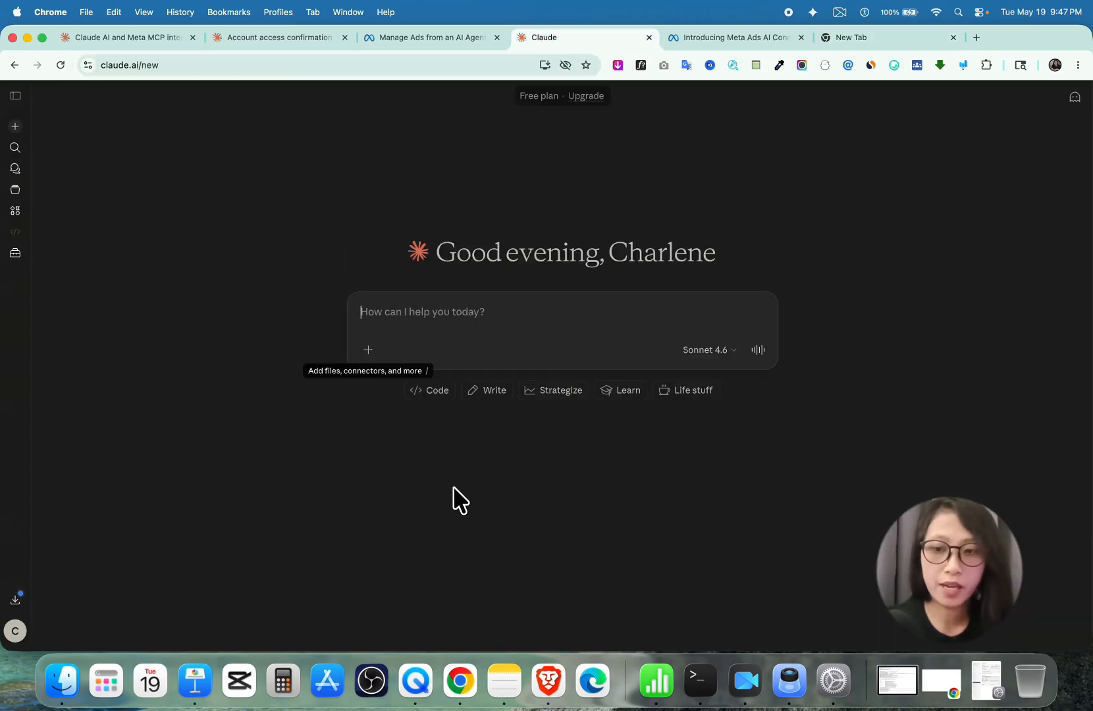
{"action": "left_click", "coordinate": [12, 264]}
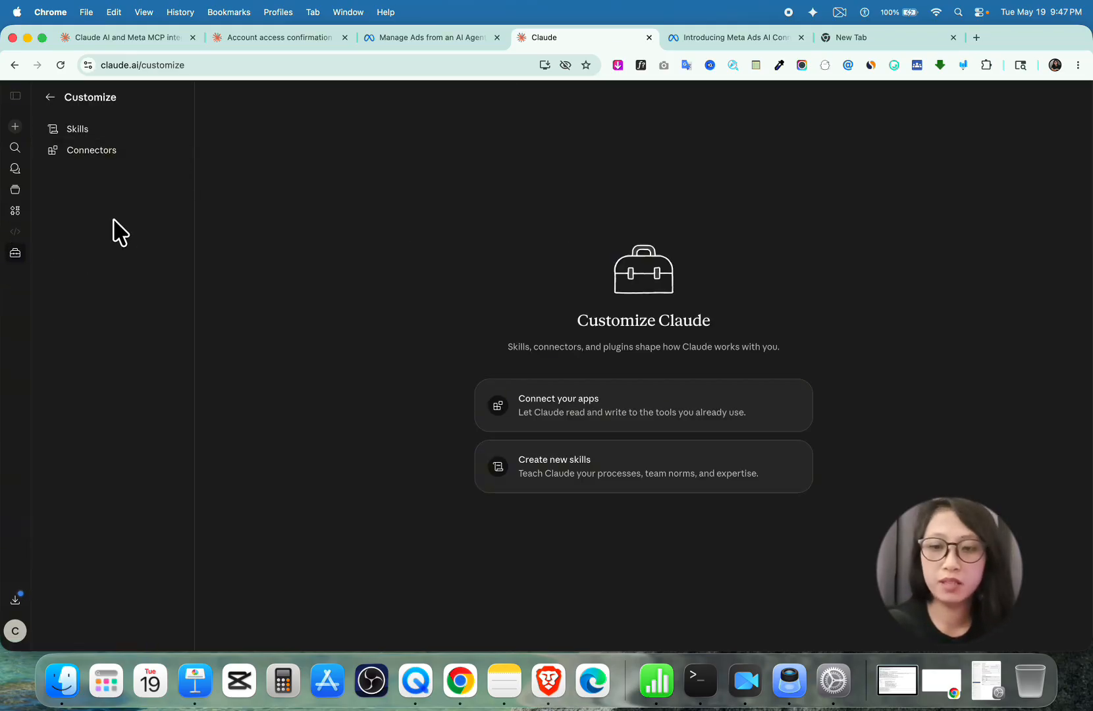
{"action": "left_click", "coordinate": [113, 151]}
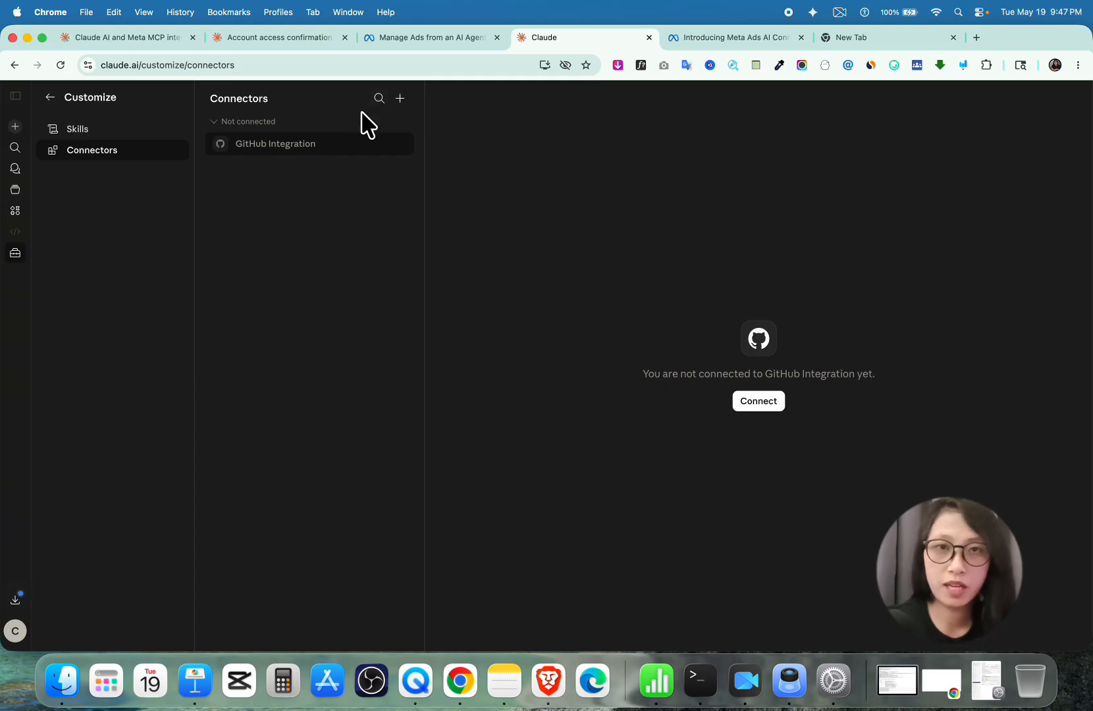
- Search the account's own connectors for "meta" and close the search
{"action": "left_click", "coordinate": [379, 99]}
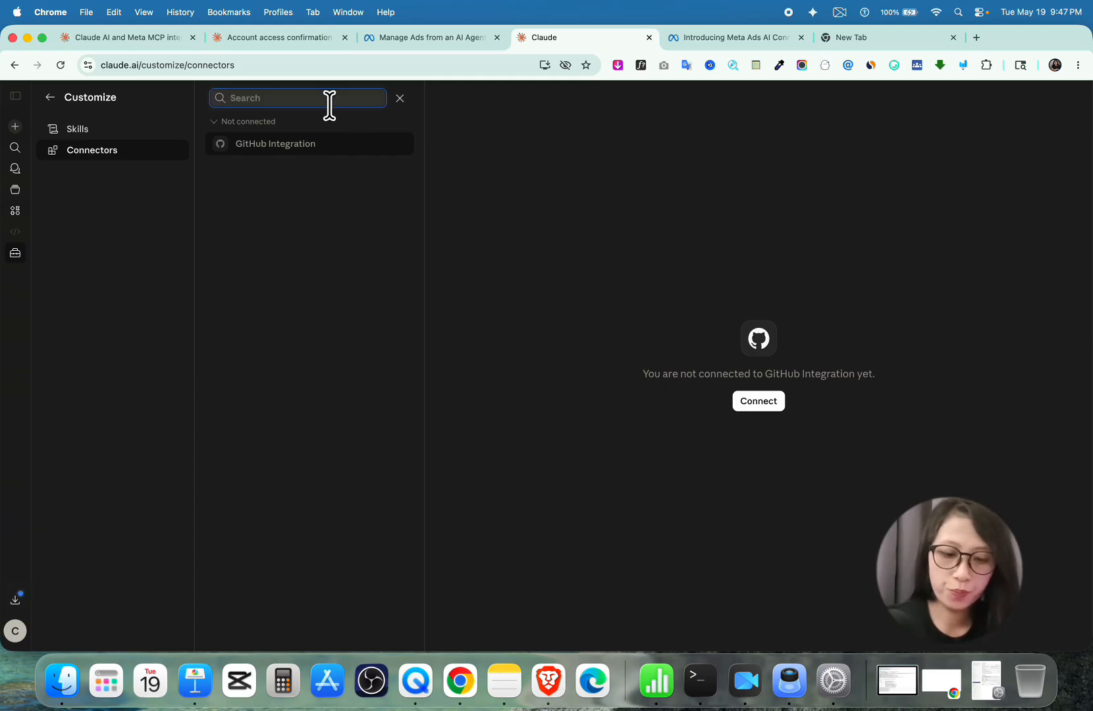
{"action": "type", "text": "meta"}
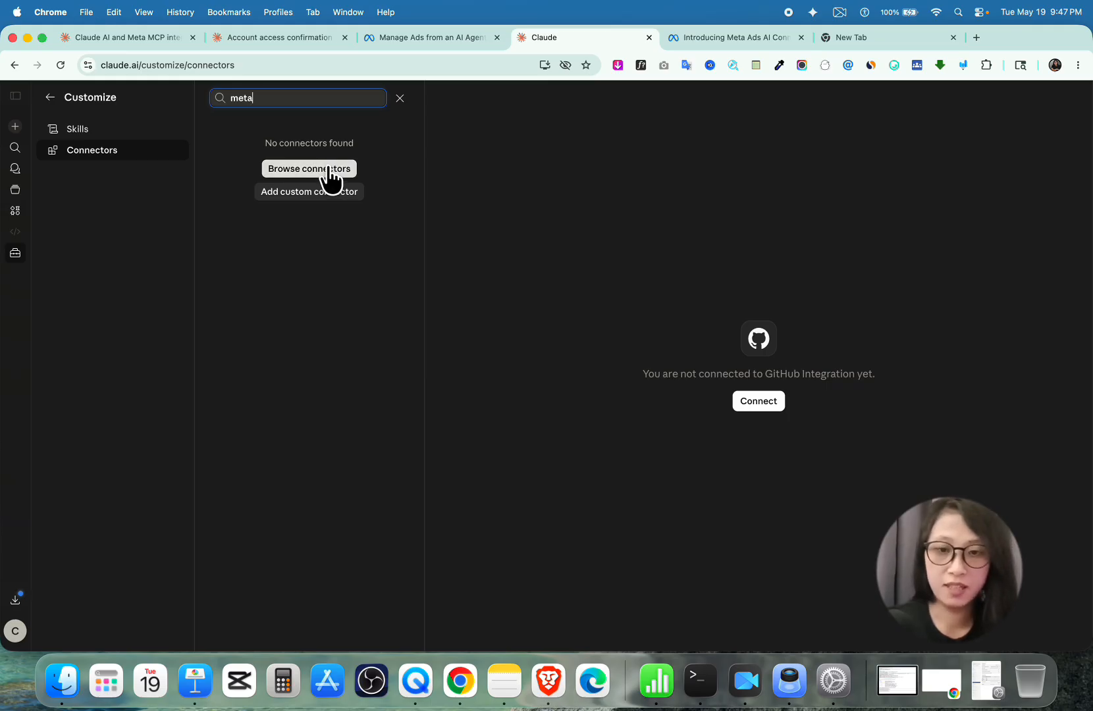
{"action": "left_click", "coordinate": [400, 98]}
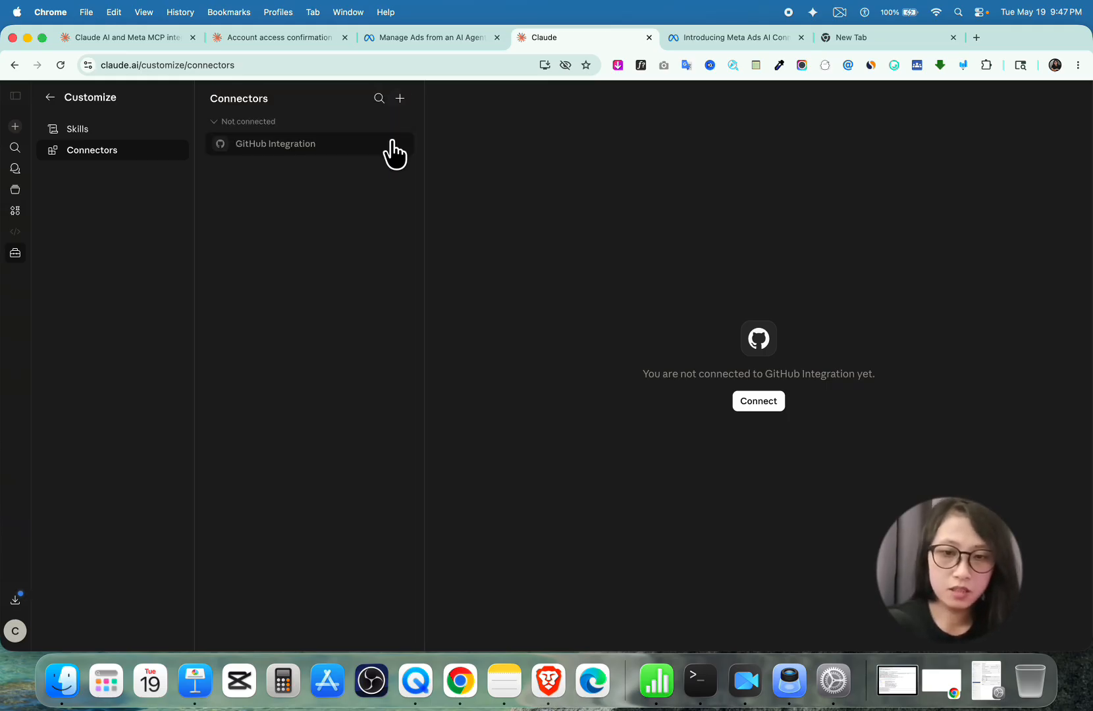
- Browse the connector directory for available integrations, then close it
{"action": "left_click", "coordinate": [401, 99]}
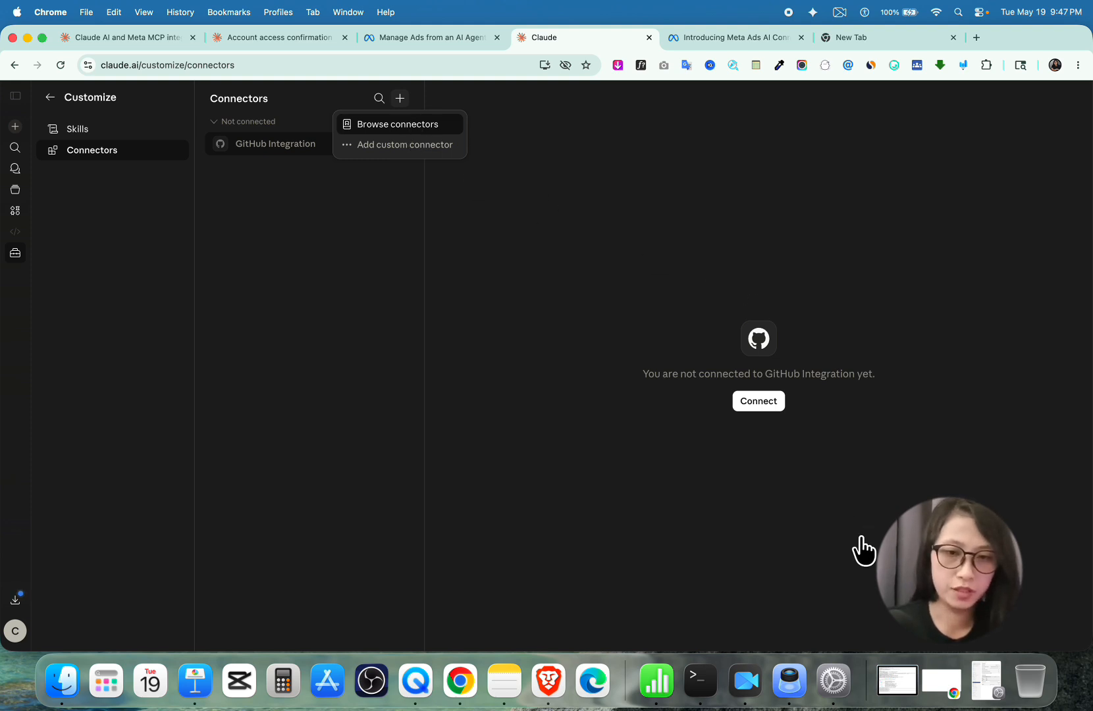
{"action": "left_click", "coordinate": [441, 128]}
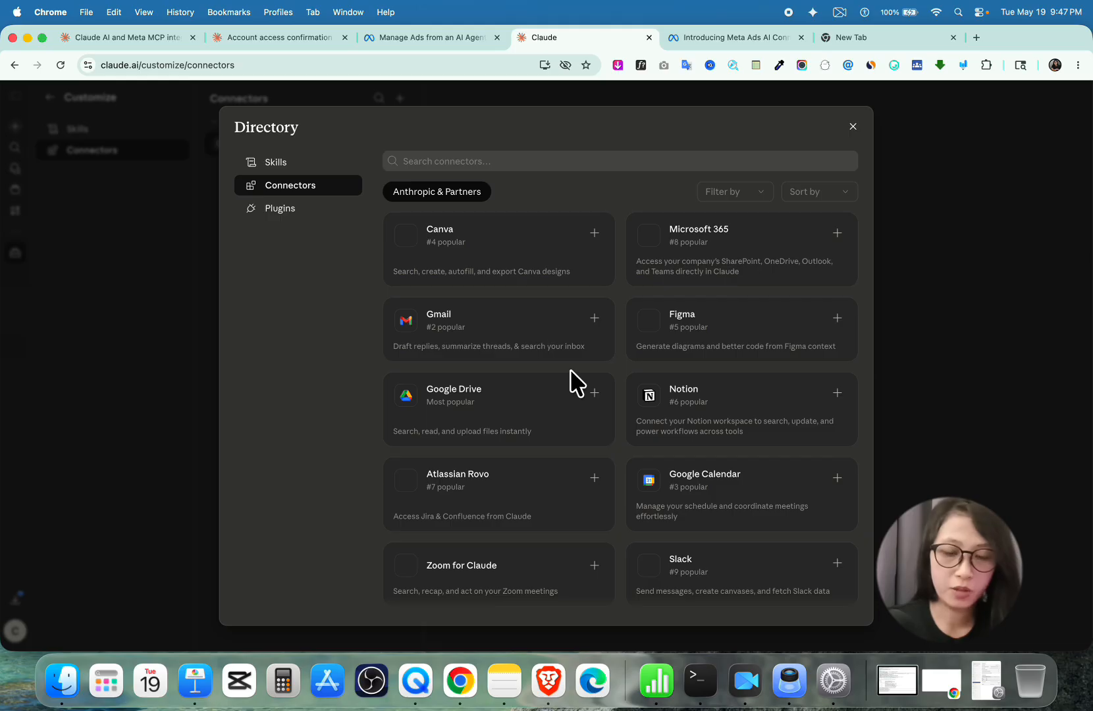
{"action": "scroll", "coordinate": [571, 381], "scroll_direction": "down", "scroll_amount": 20}
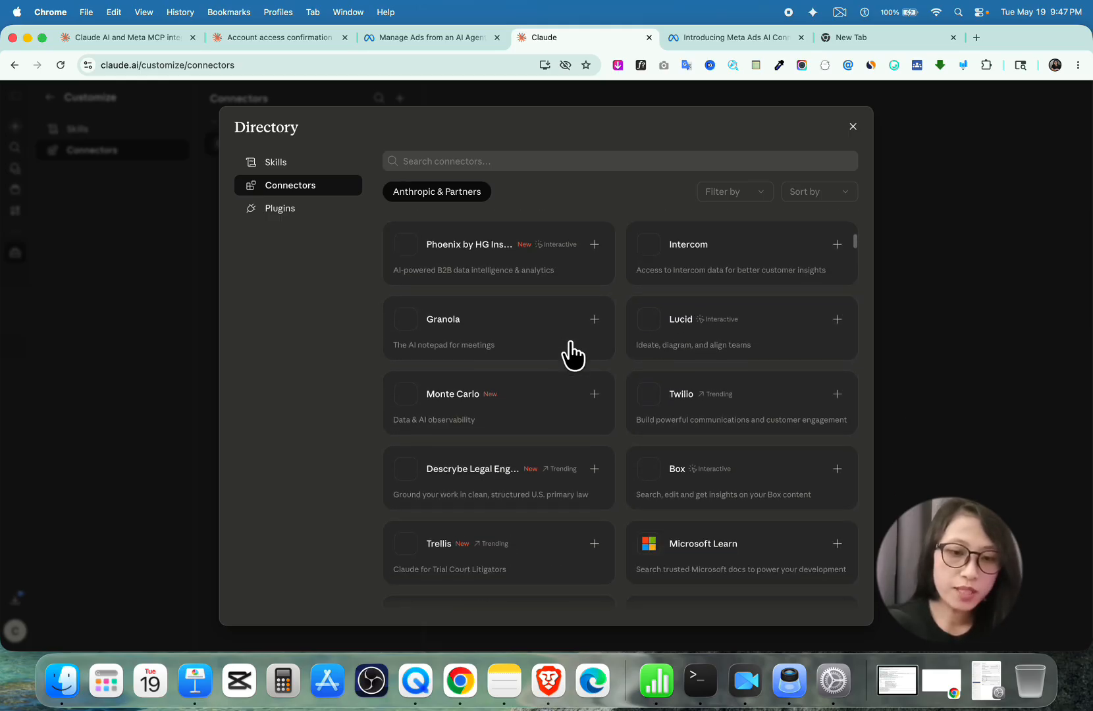
{"action": "scroll", "coordinate": [571, 355], "scroll_direction": "down", "scroll_amount": 10}
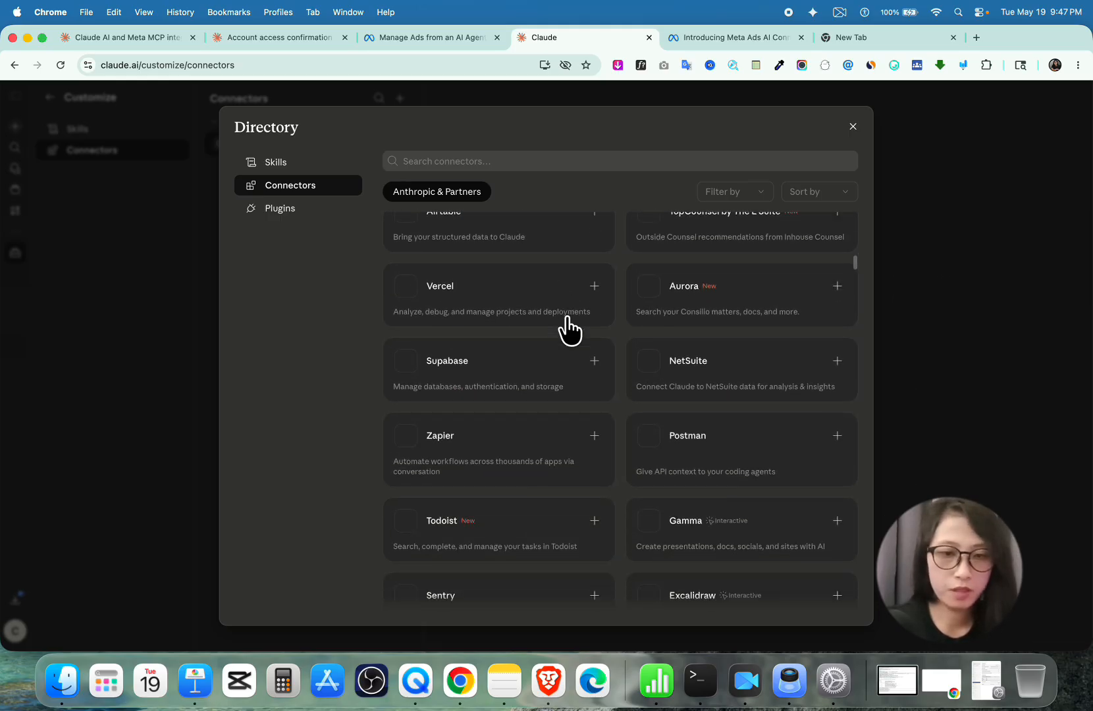
{"action": "scroll", "coordinate": [568, 329], "scroll_direction": "down", "scroll_amount": 10}
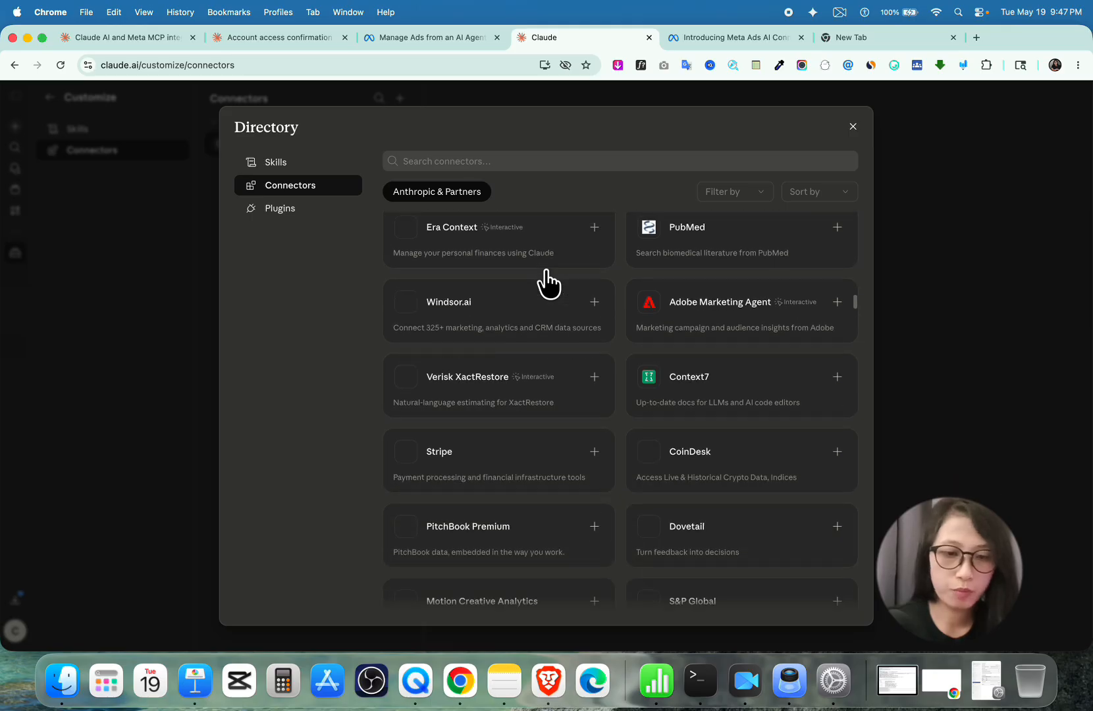
{"action": "scroll", "coordinate": [632, 580], "scroll_direction": "down", "scroll_amount": 15}
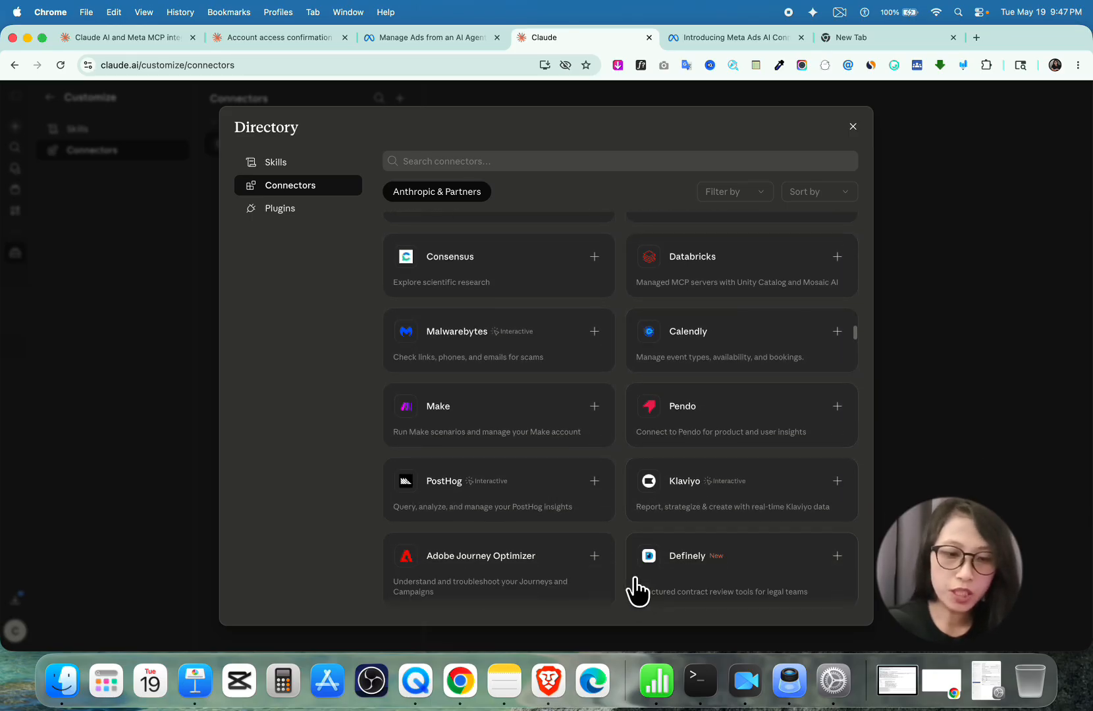
{"action": "scroll", "coordinate": [623, 554], "scroll_direction": "down", "scroll_amount": 3}
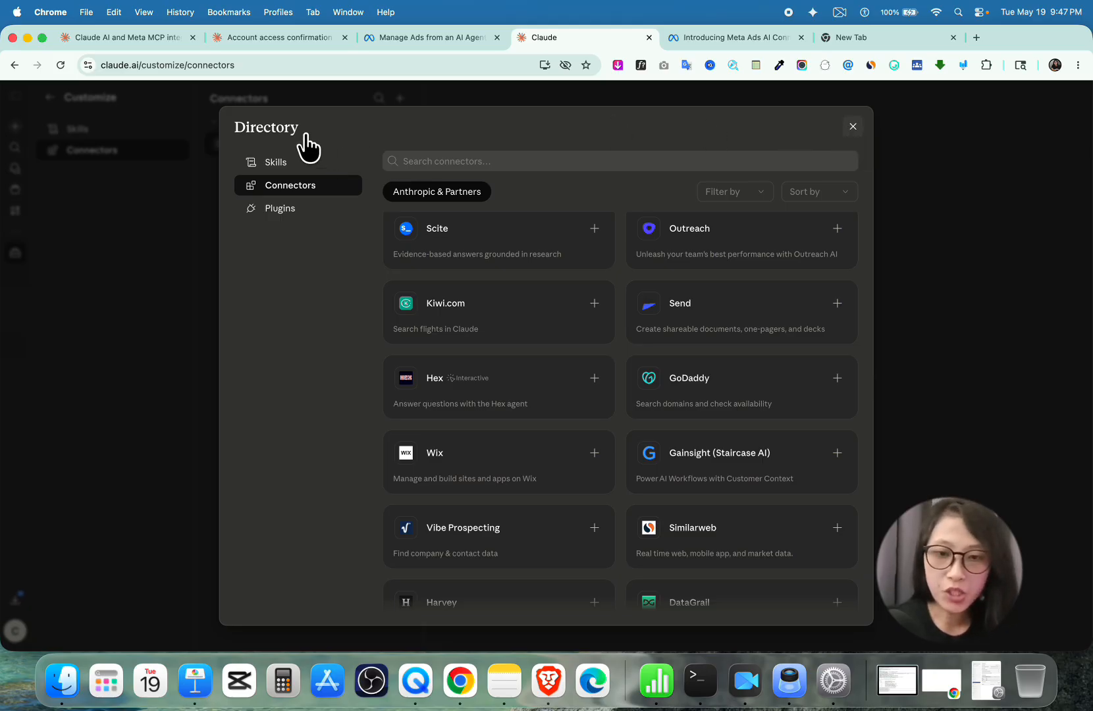
{"action": "left_click", "coordinate": [177, 170]}
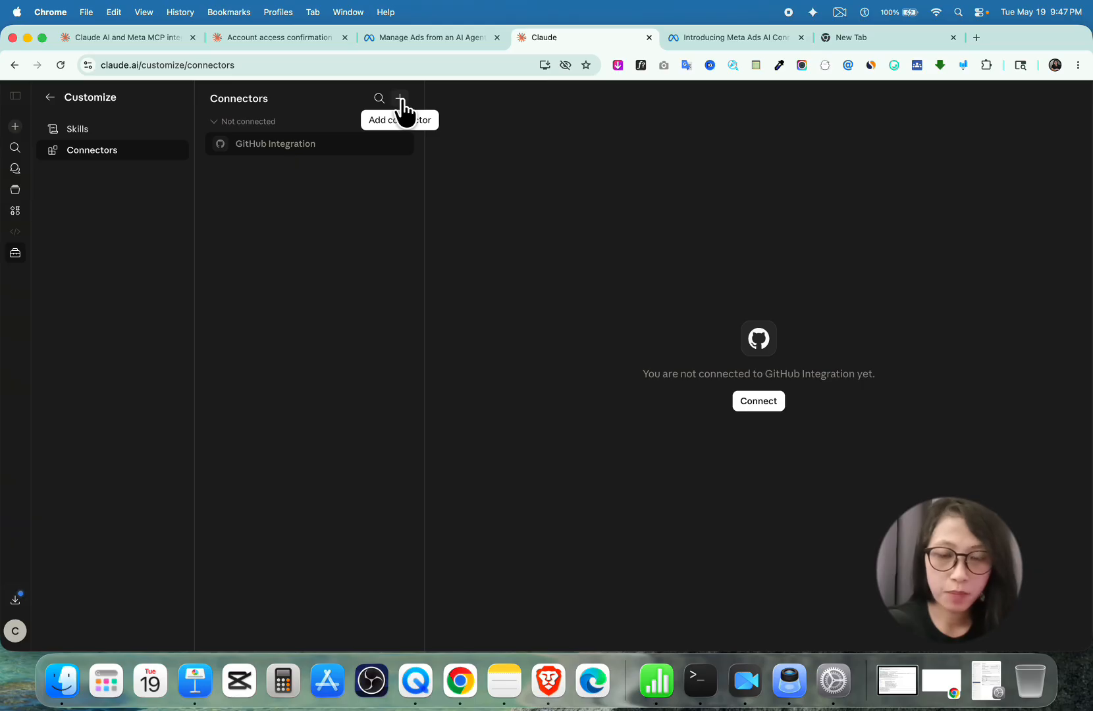
- Open the form for adding a custom connector and enlarge the view of it
{"action": "left_click", "coordinate": [401, 99]}
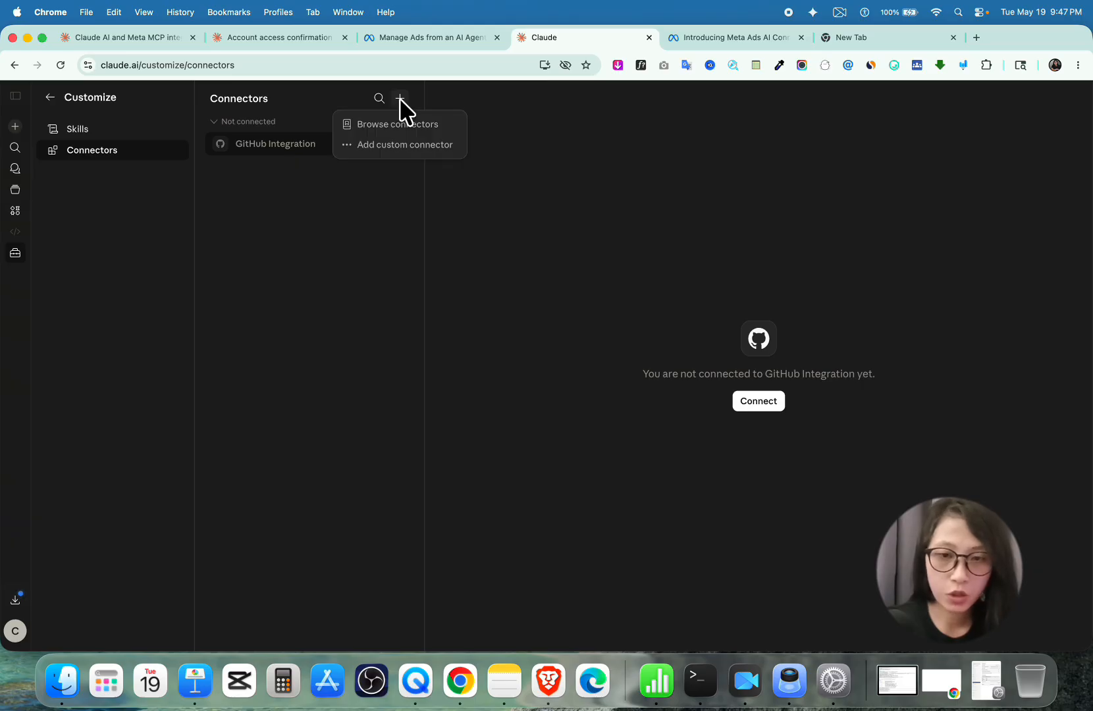
{"action": "left_click", "coordinate": [388, 146]}
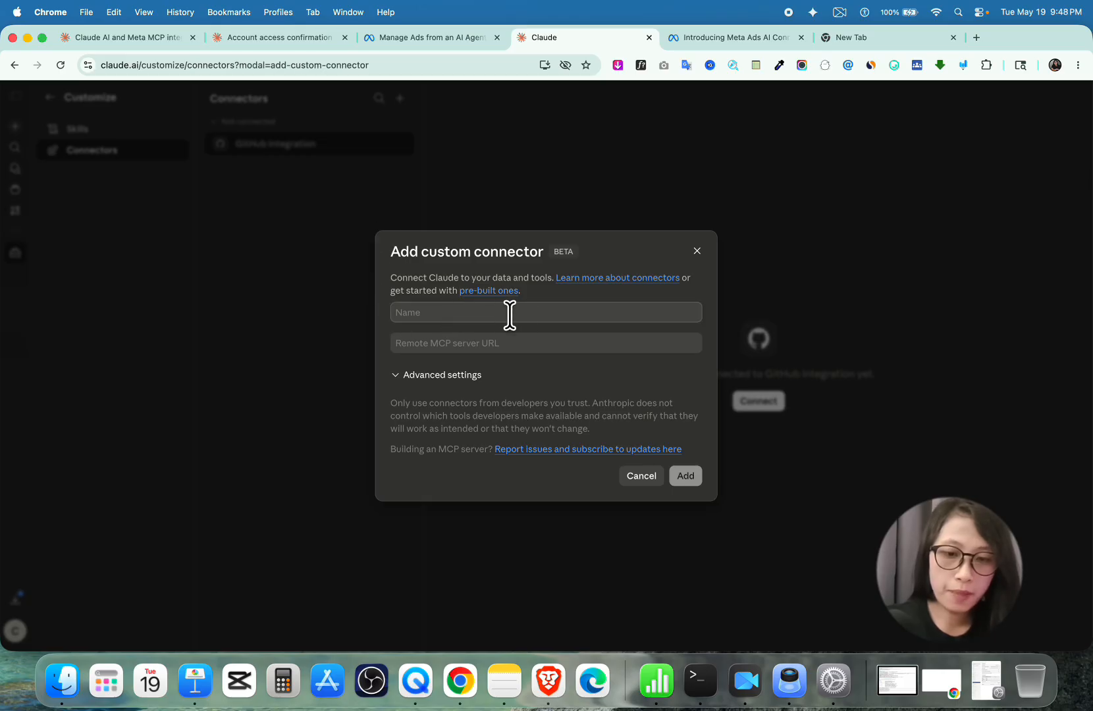
{"action": "scroll", "coordinate": [435, 383], "scroll_direction": "up", "scroll_amount": 3}
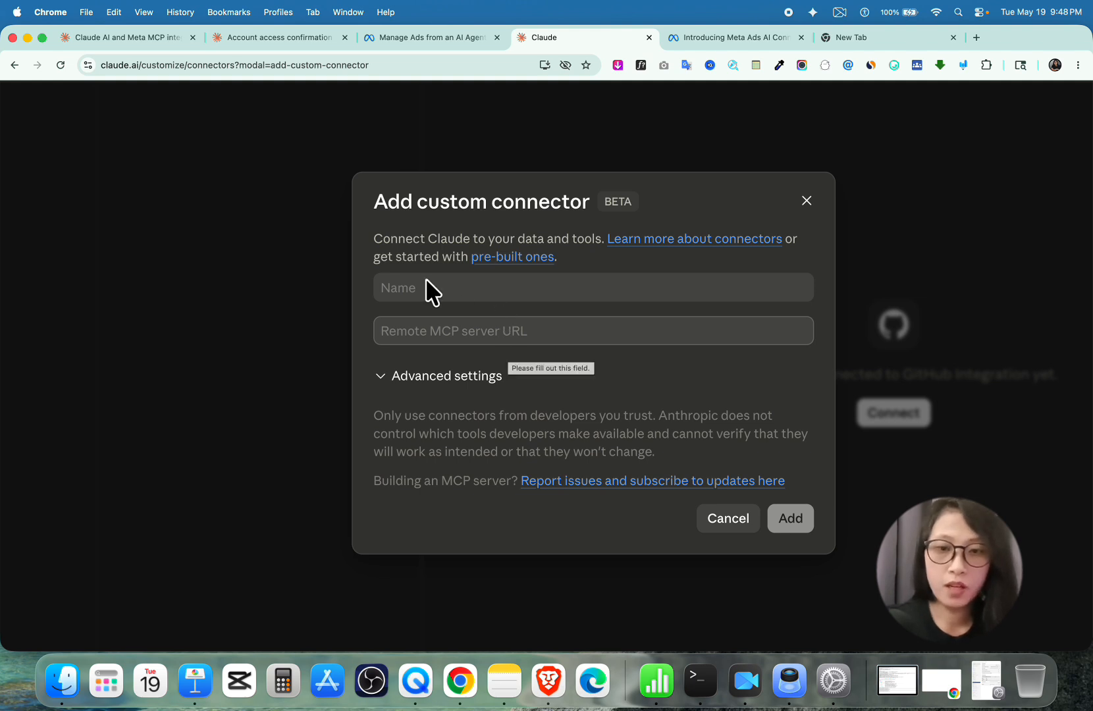
{"action": "key", "text": "ctrl+shift+Tab"}
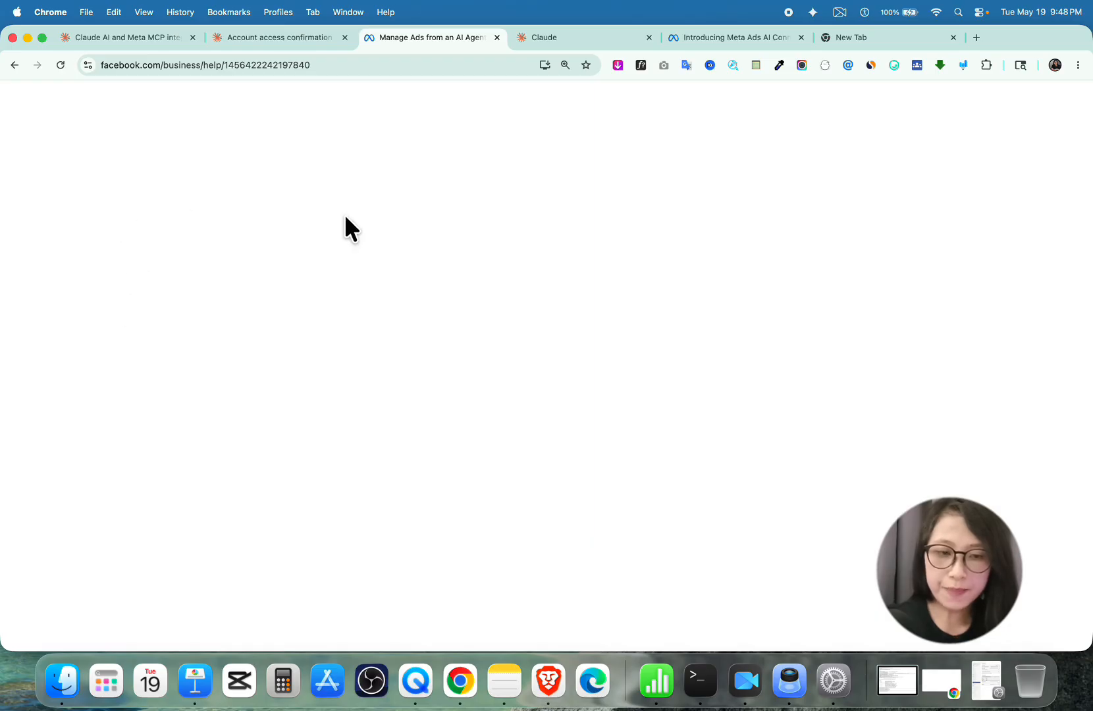
{"action": "scroll", "coordinate": [252, 356], "scroll_direction": "down", "scroll_amount": 4}
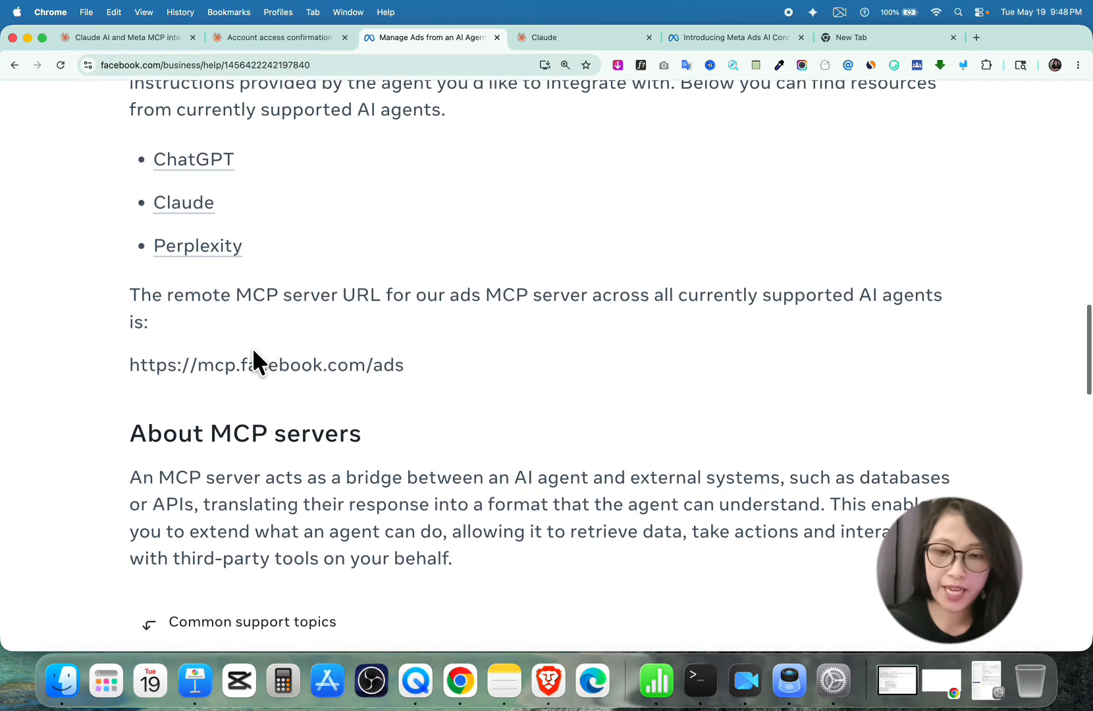
{"action": "left_click_drag", "start_coordinate": [414, 368], "coordinate": [133, 367]}
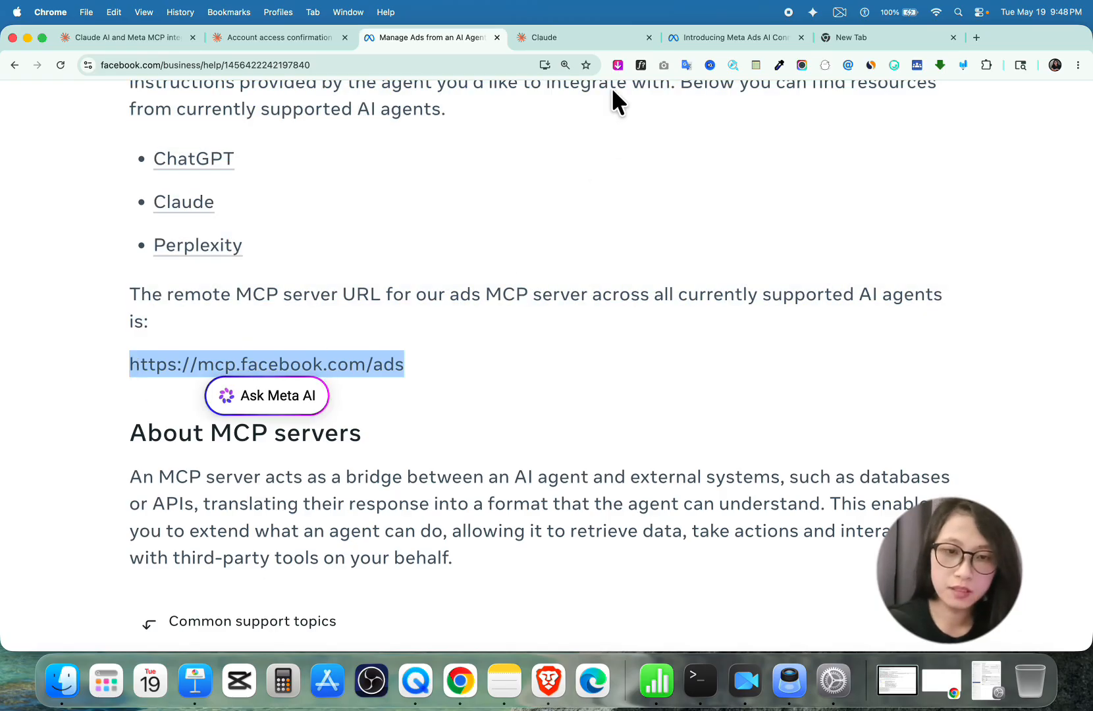
{"action": "right_click", "coordinate": [382, 362]}
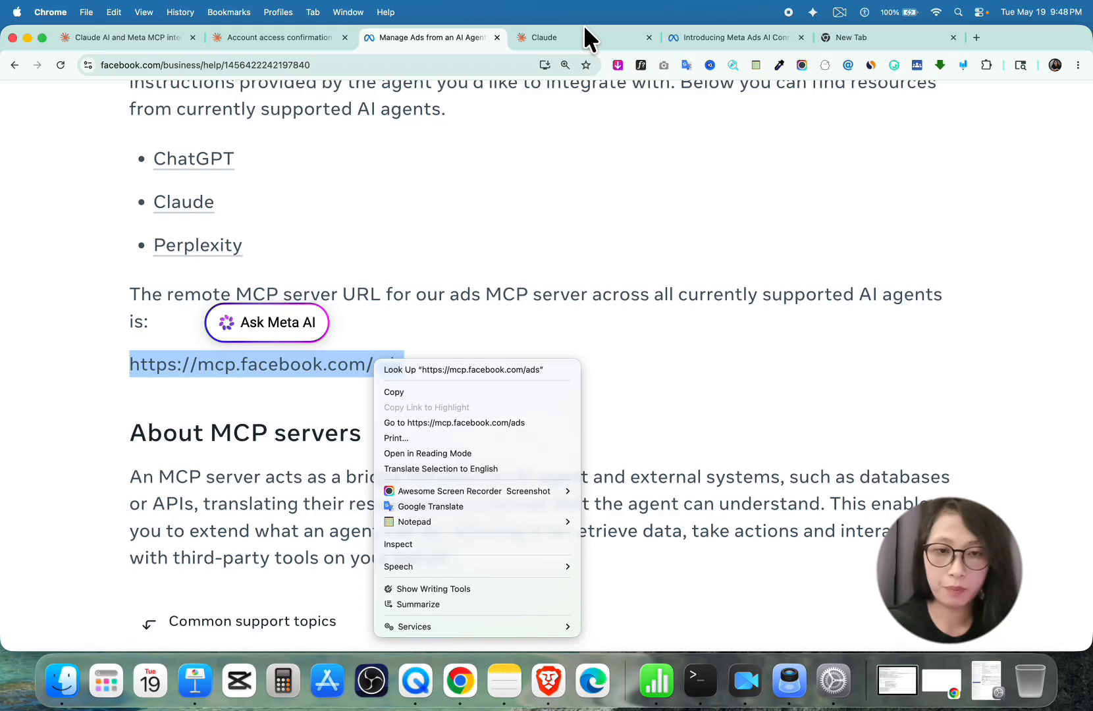
{"action": "left_click", "coordinate": [581, 44]}
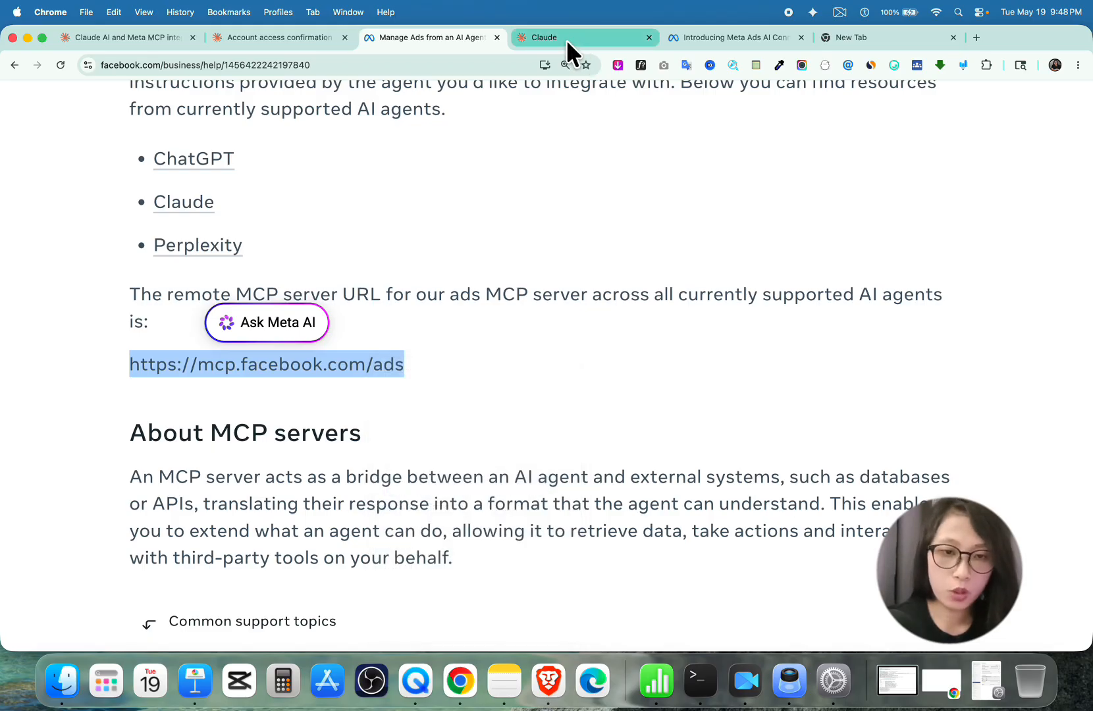
{"action": "left_click", "coordinate": [566, 39]}
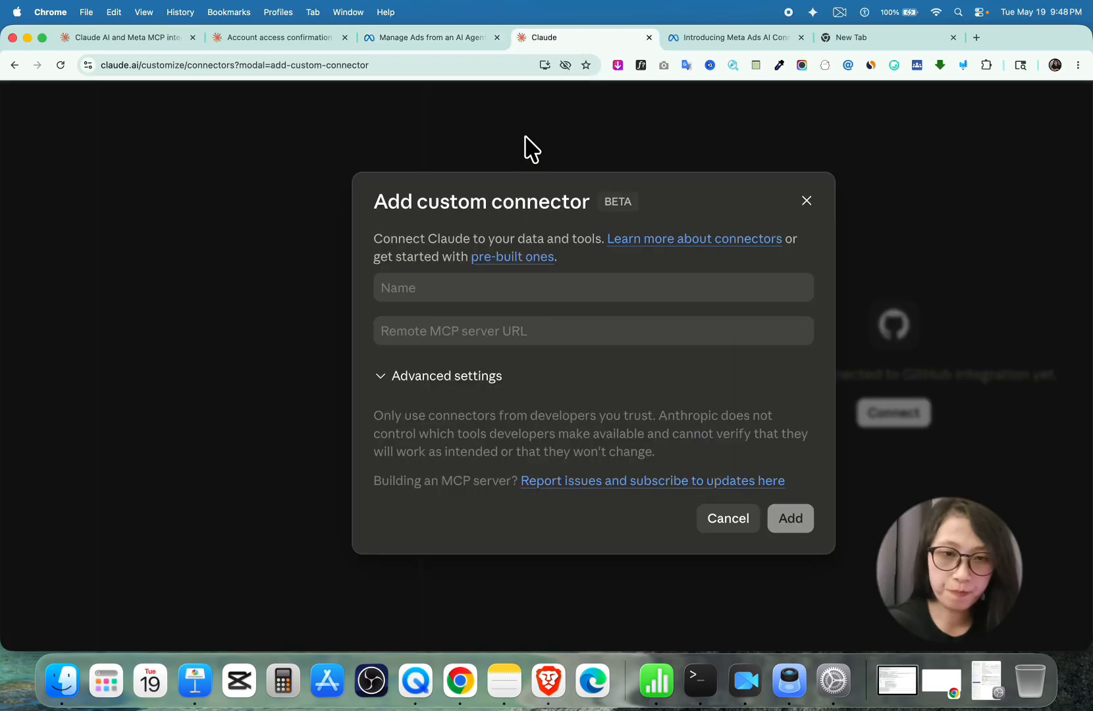
{"action": "left_click", "coordinate": [461, 342]}
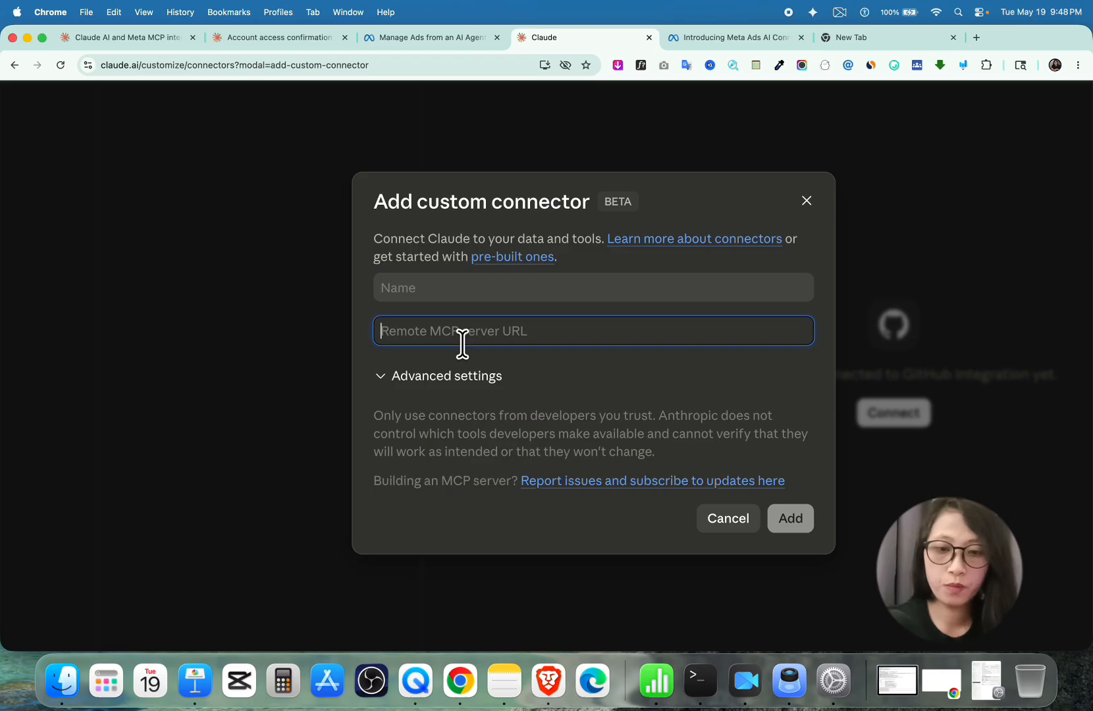
{"action": "key", "text": "super+v"}
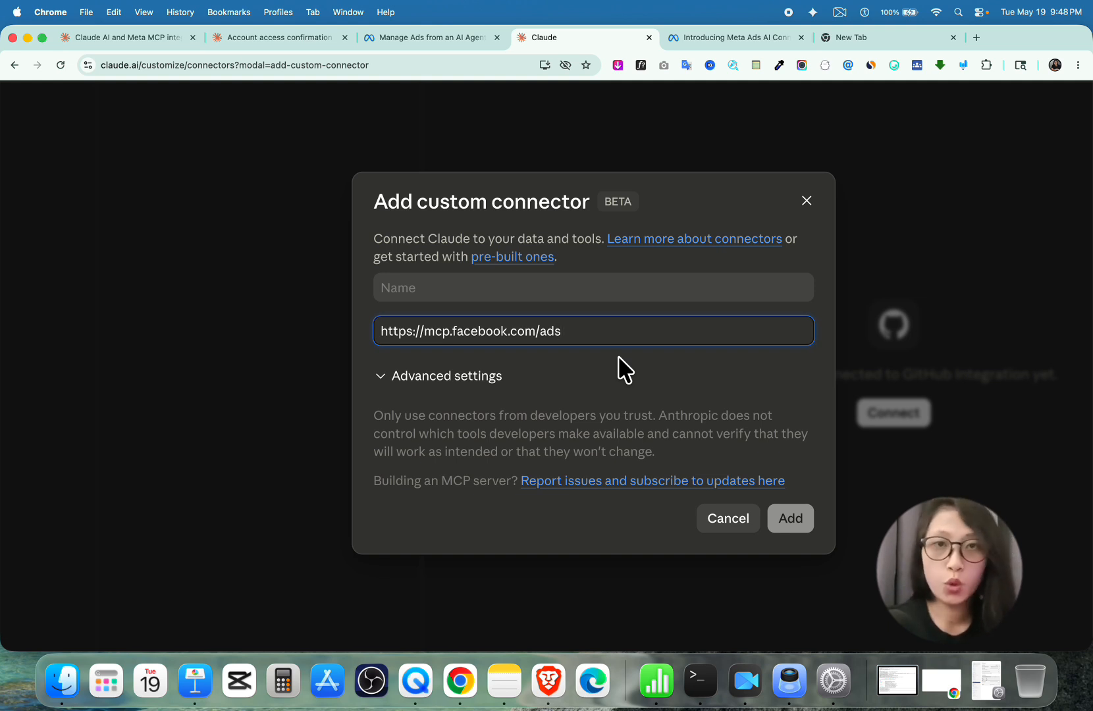
{"action": "right_click", "coordinate": [641, 330]}
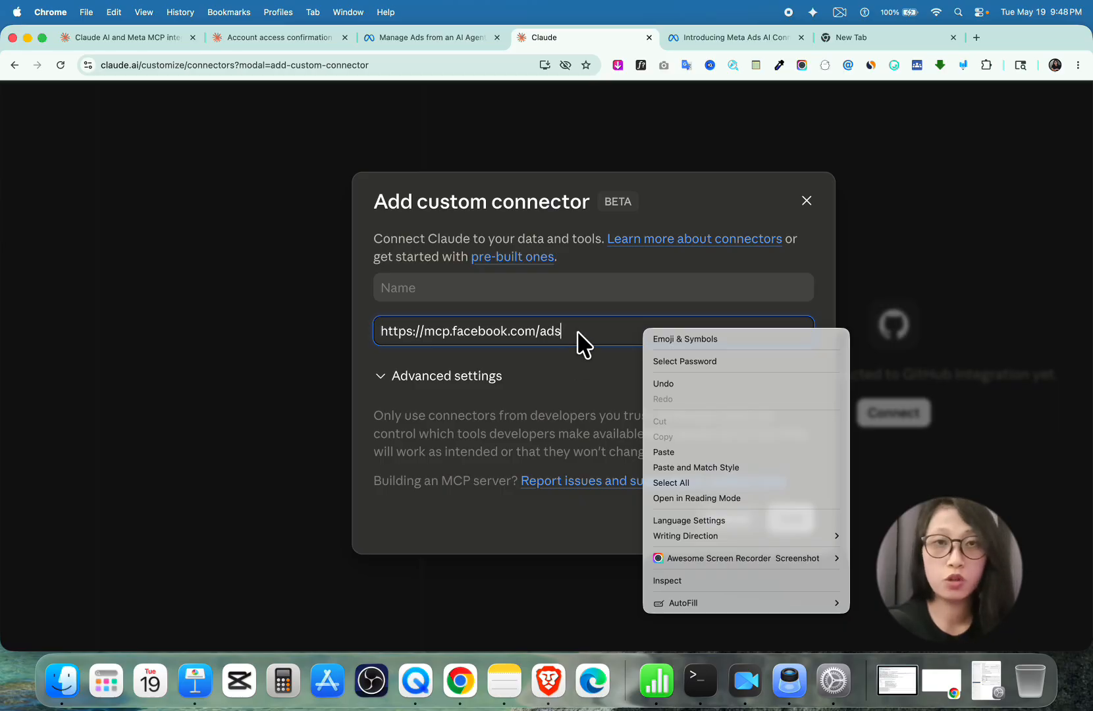
- Name the custom connector Meta Ads
{"action": "left_click", "coordinate": [478, 270]}
{"action": "left_click", "coordinate": [478, 288]}
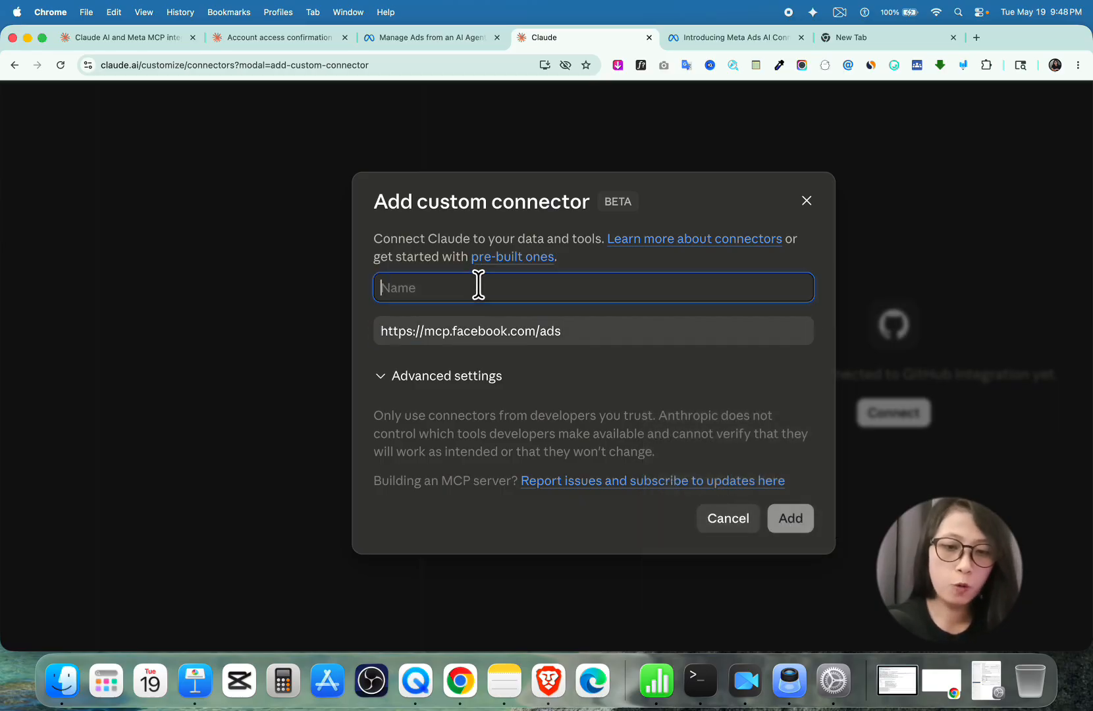
{"action": "key", "text": "Caps_Lock"}
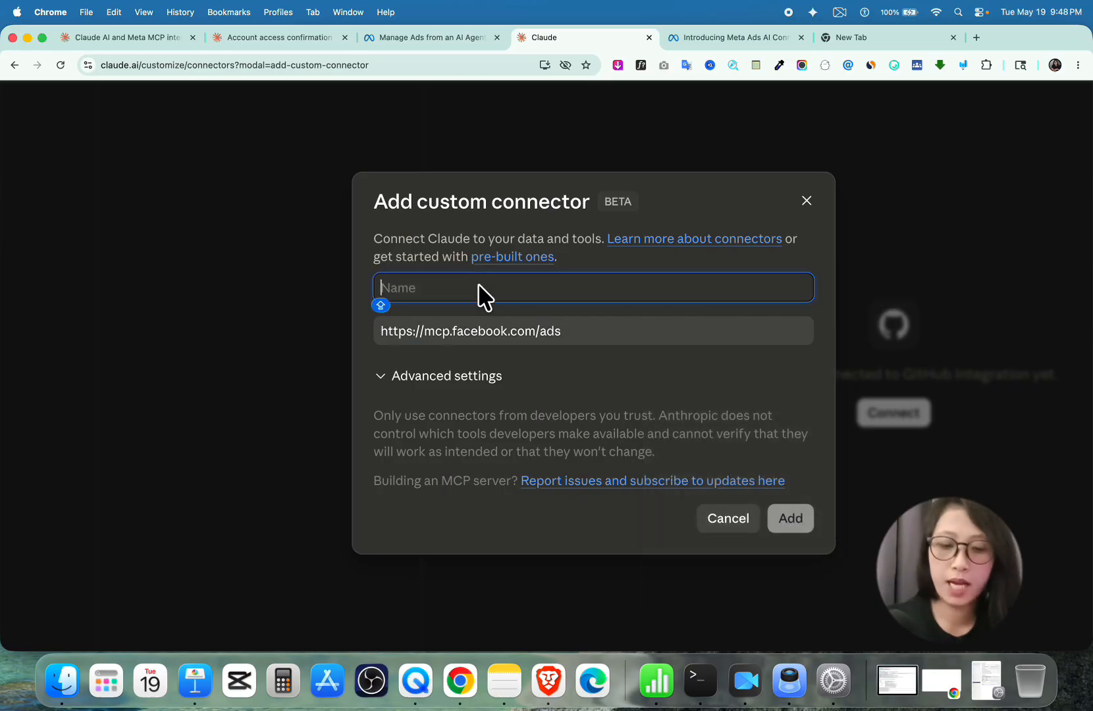
{"action": "type", "text": "Meta"}
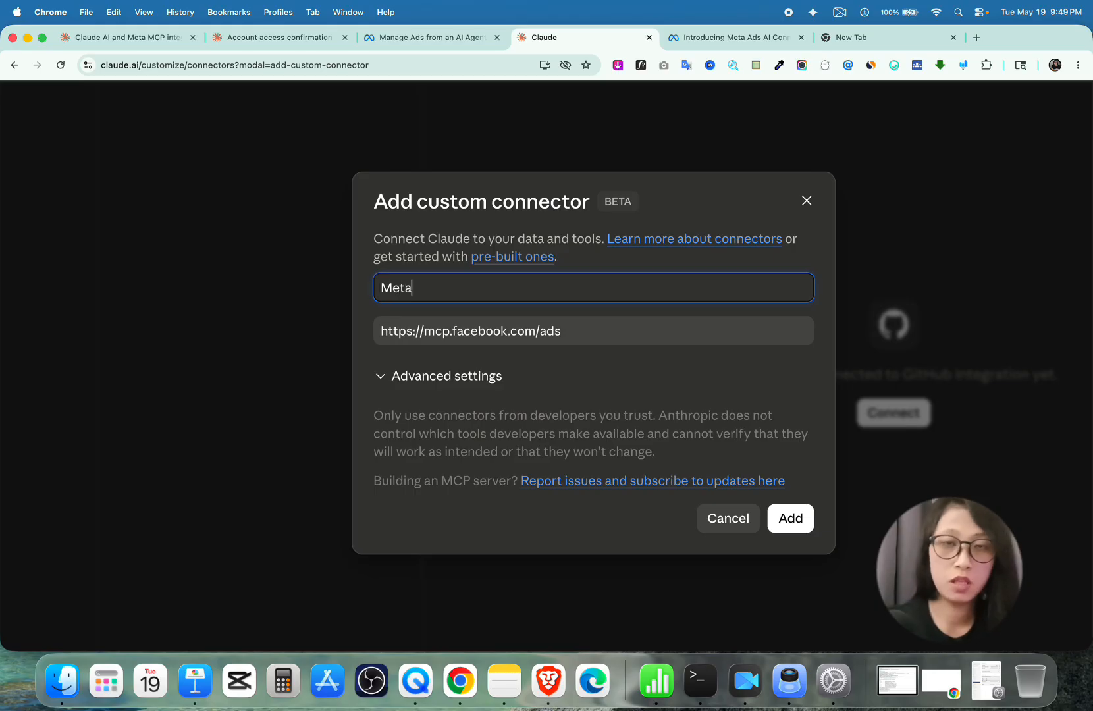
{"action": "key", "text": "Caps_Lock"}
{"action": "type", "text": "a"}
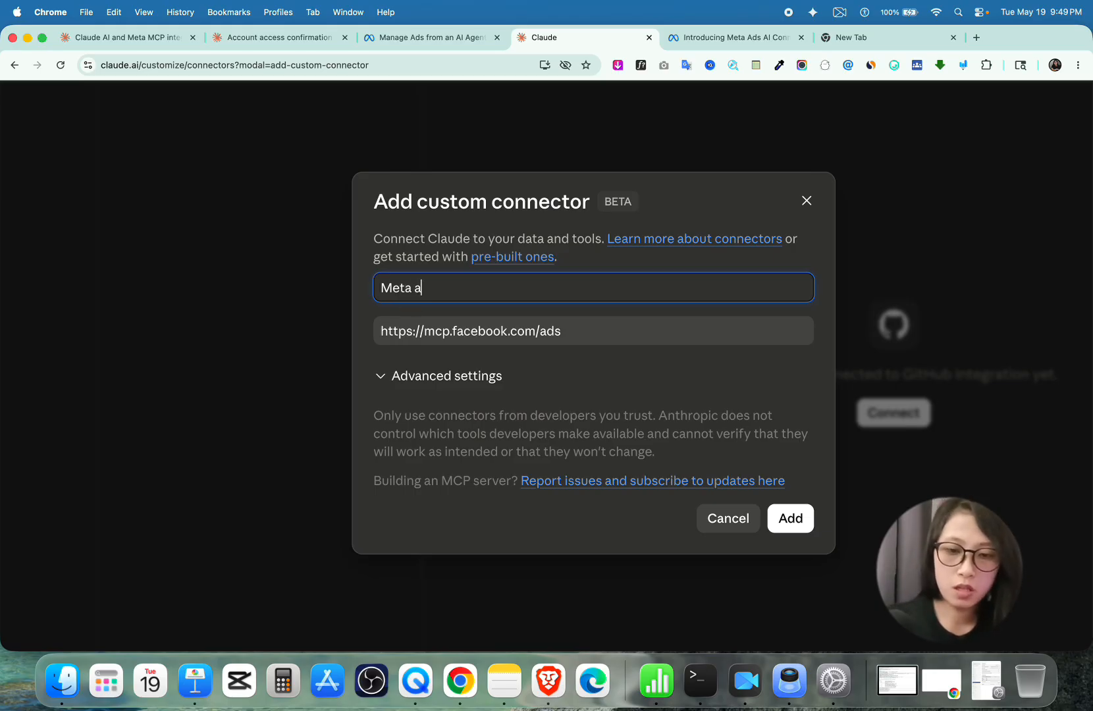
{"action": "key", "text": "BackSpace"}
{"action": "type", "text": "Ads"}
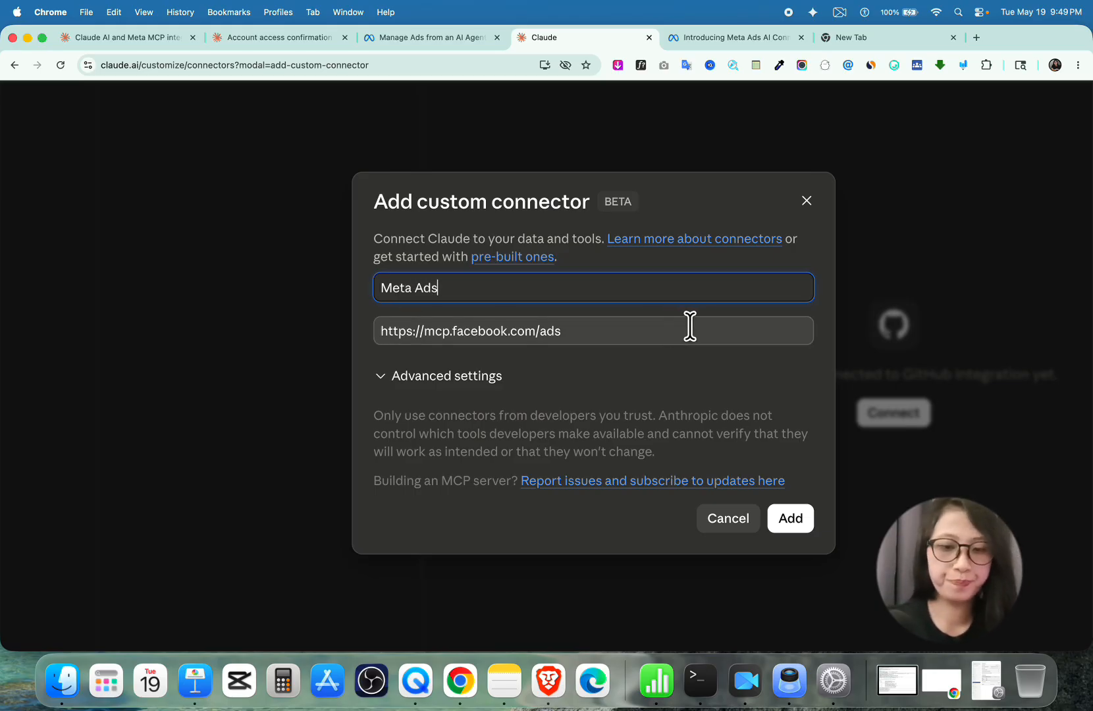
- Expand the advanced settings, leave the optional OAuth client ID and secret empty, and add the connector
{"action": "left_click", "coordinate": [383, 378]}
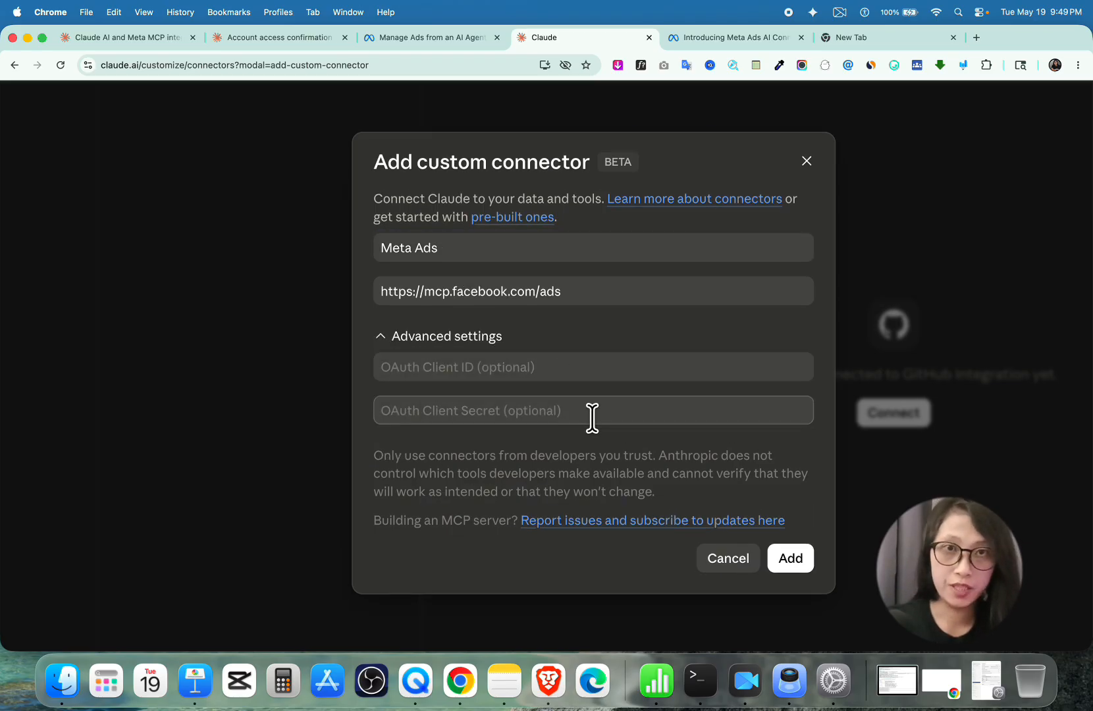
{"action": "scroll", "coordinate": [604, 441], "scroll_direction": "up", "scroll_amount": 2}
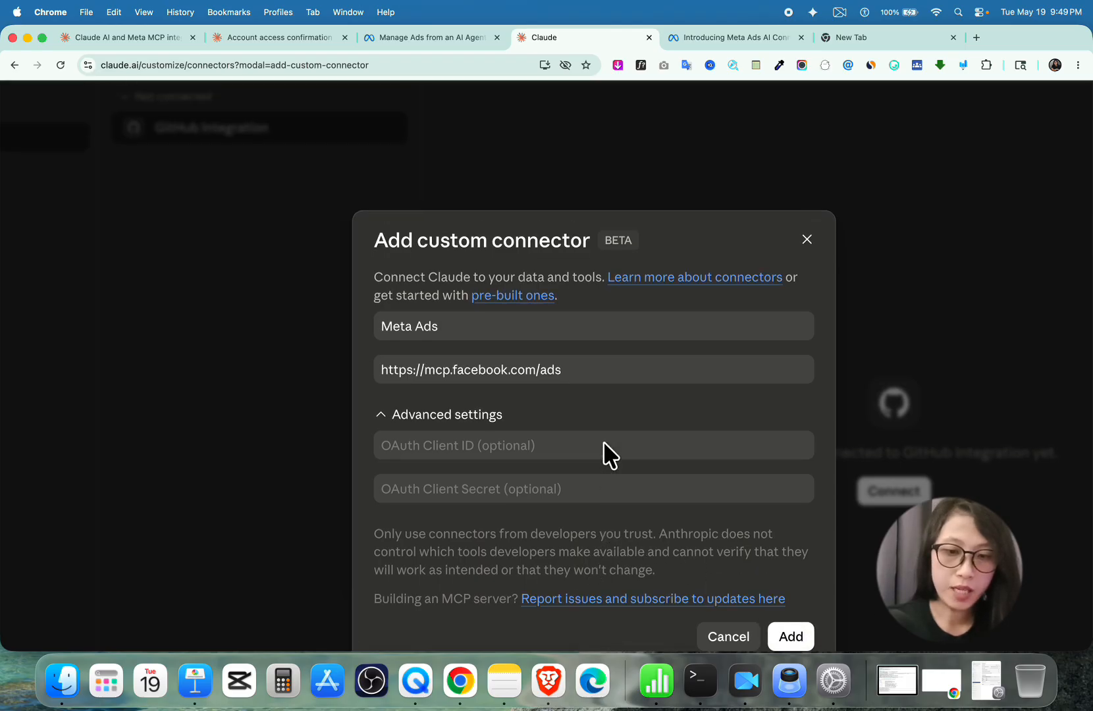
{"action": "scroll", "coordinate": [643, 454], "scroll_direction": "down", "scroll_amount": 3}
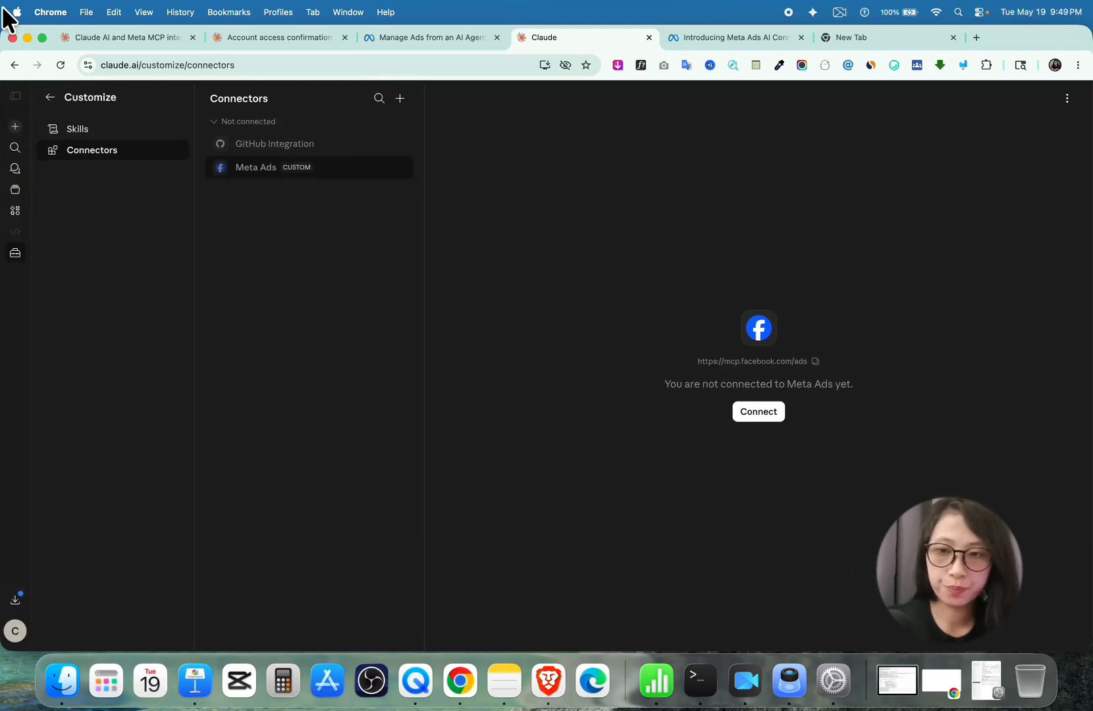
- Show the browser window full screen and check the additional options for the Meta Ads connector without removing it
{"action": "left_click", "coordinate": [42, 38]}
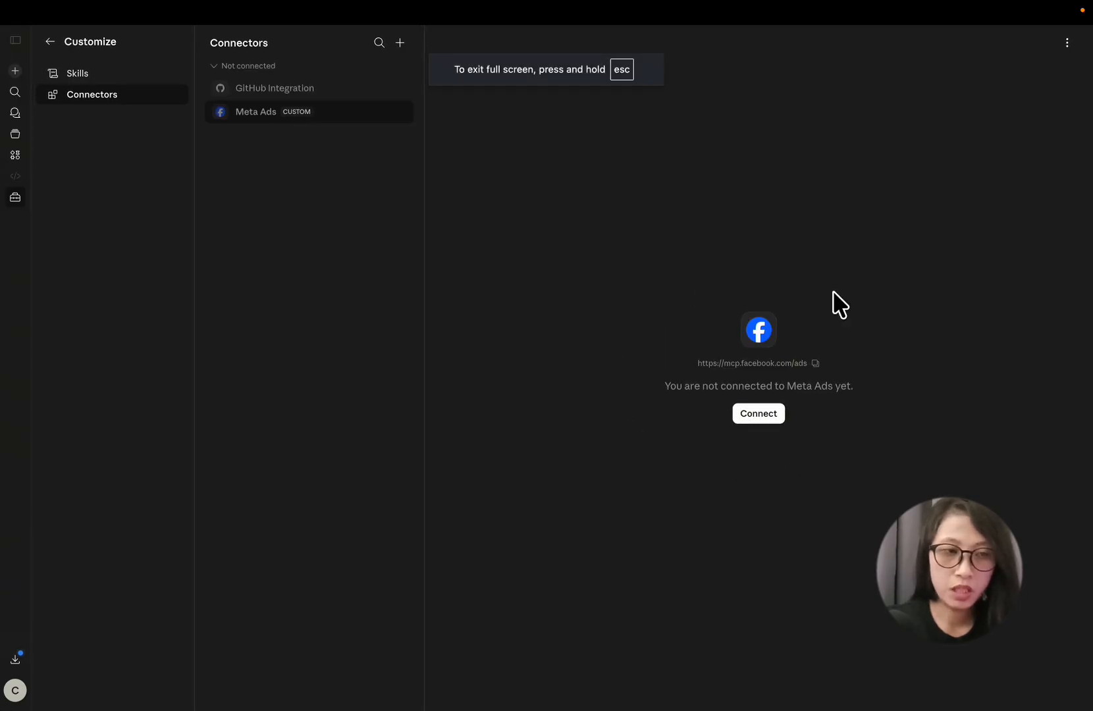
{"action": "left_click", "coordinate": [1067, 43]}
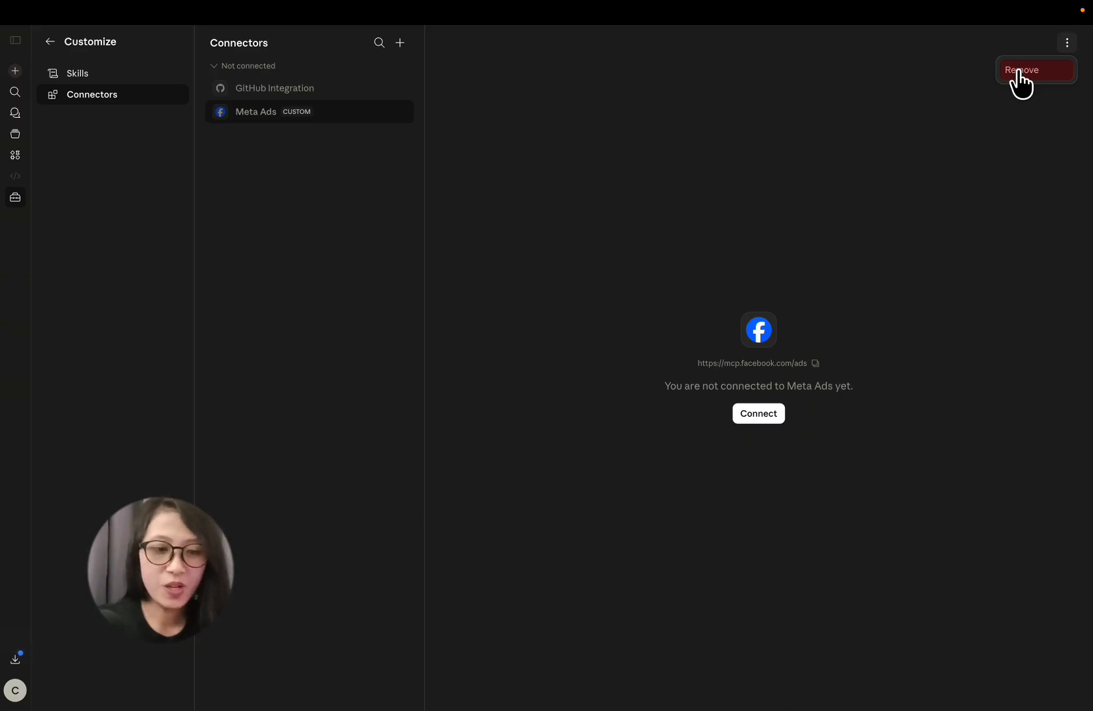
{"action": "left_click", "coordinate": [711, 442]}
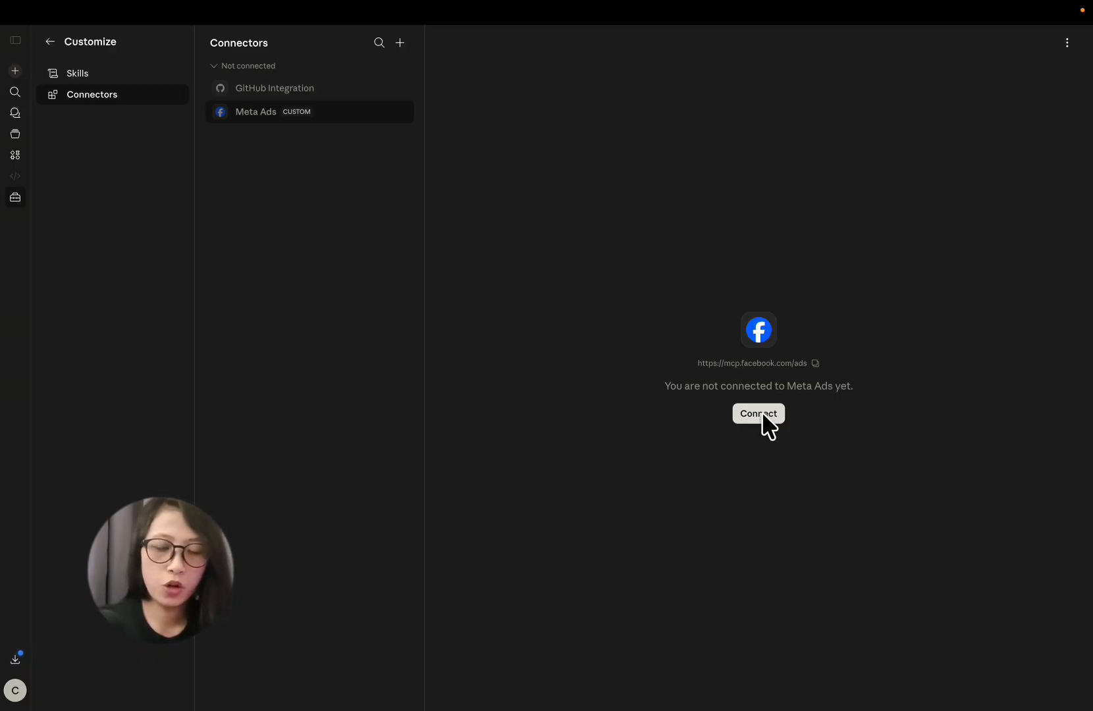
- Connect the Meta Ads connector, reviewing the businesses Claude may access before reconnecting Claude to the ads MCP server
{"action": "left_click", "coordinate": [763, 414]}
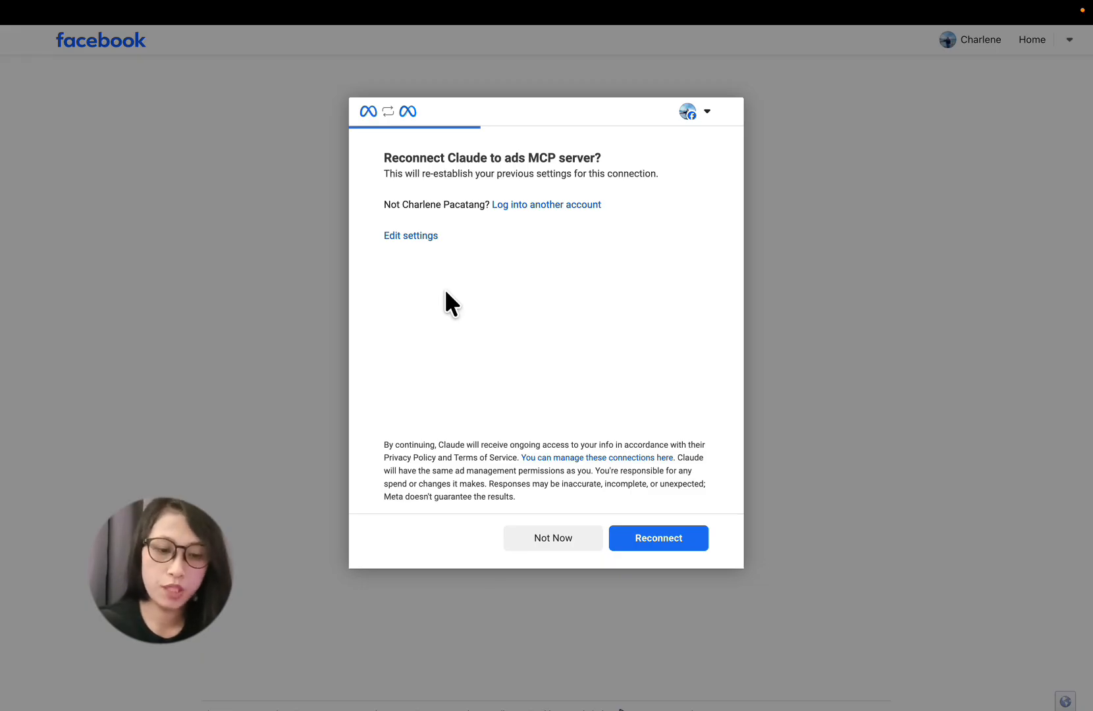
{"action": "left_click", "coordinate": [410, 240]}
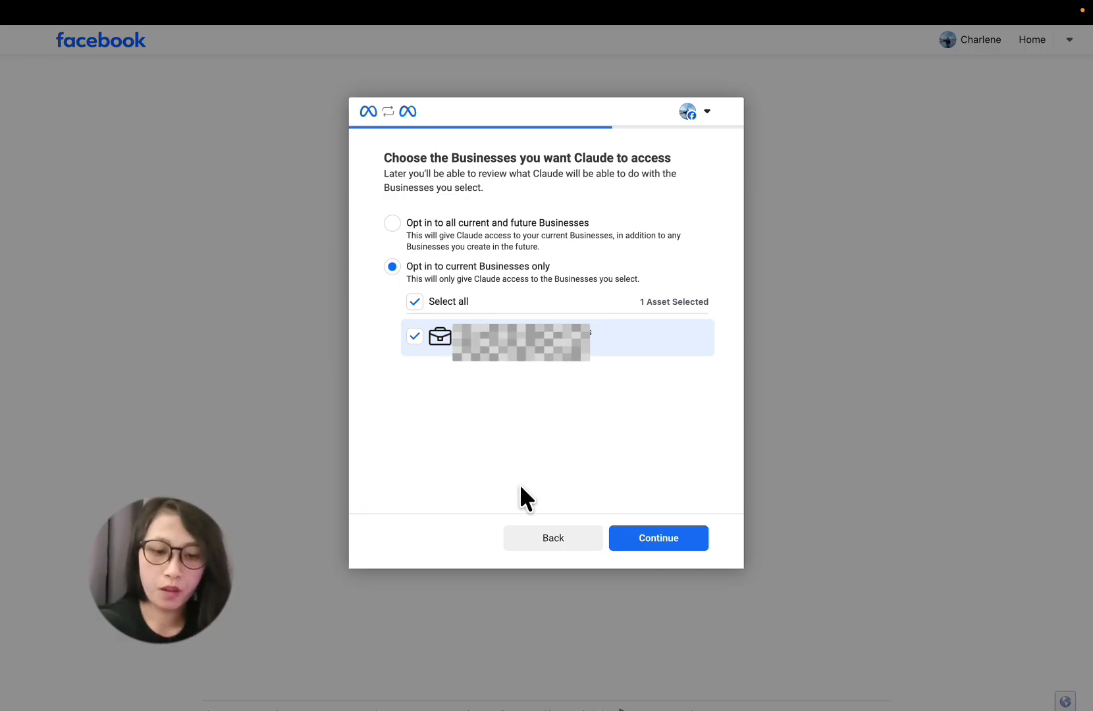
{"action": "left_click", "coordinate": [552, 550]}
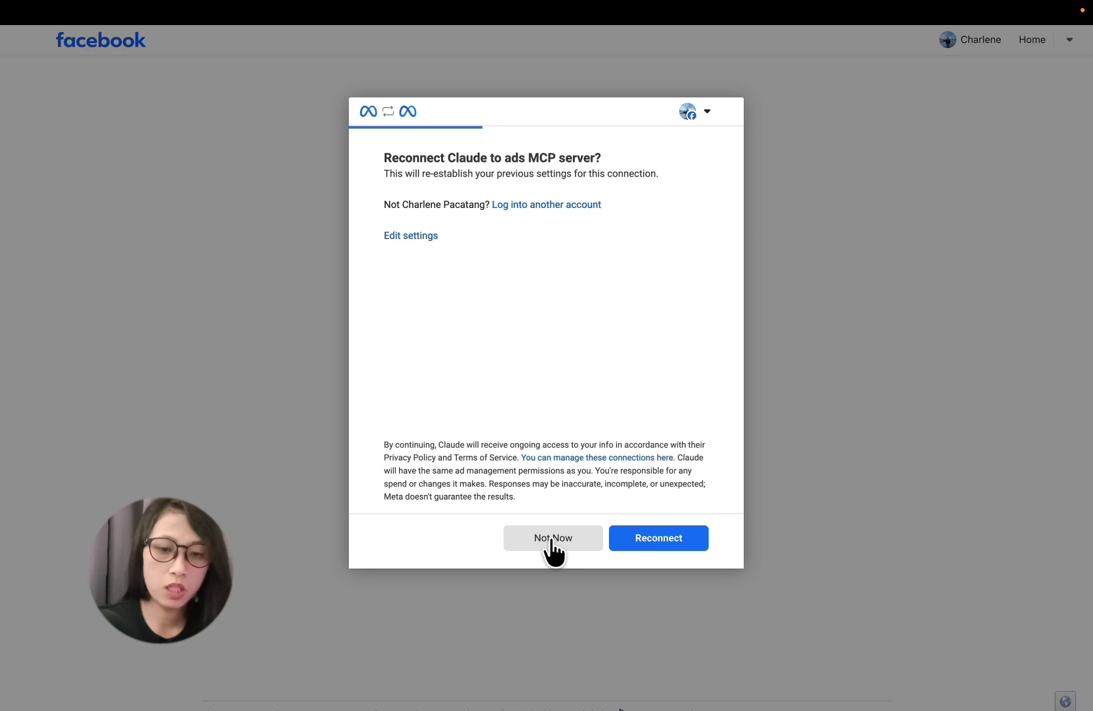
{"action": "left_click", "coordinate": [678, 542]}
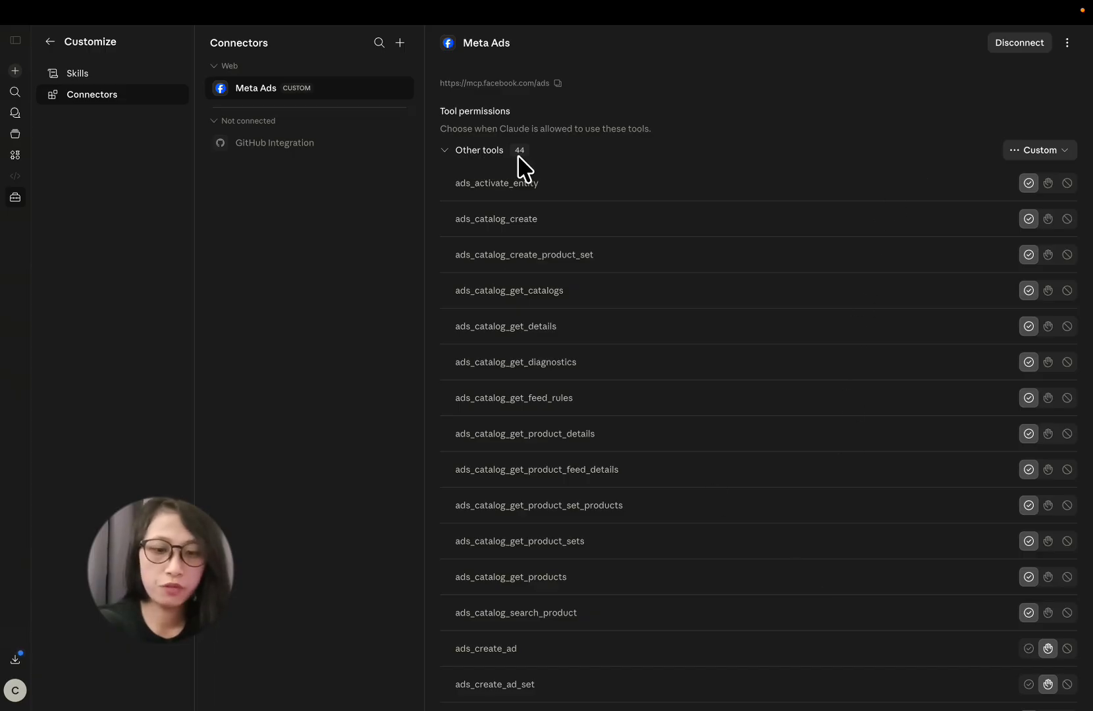
- Set the permission for all Meta Ads connector tools to Always allow and look through the tool list
{"action": "scroll", "coordinate": [608, 527], "scroll_direction": "down", "scroll_amount": 8}
{"action": "scroll", "coordinate": [613, 537], "scroll_direction": "up", "scroll_amount": 8}
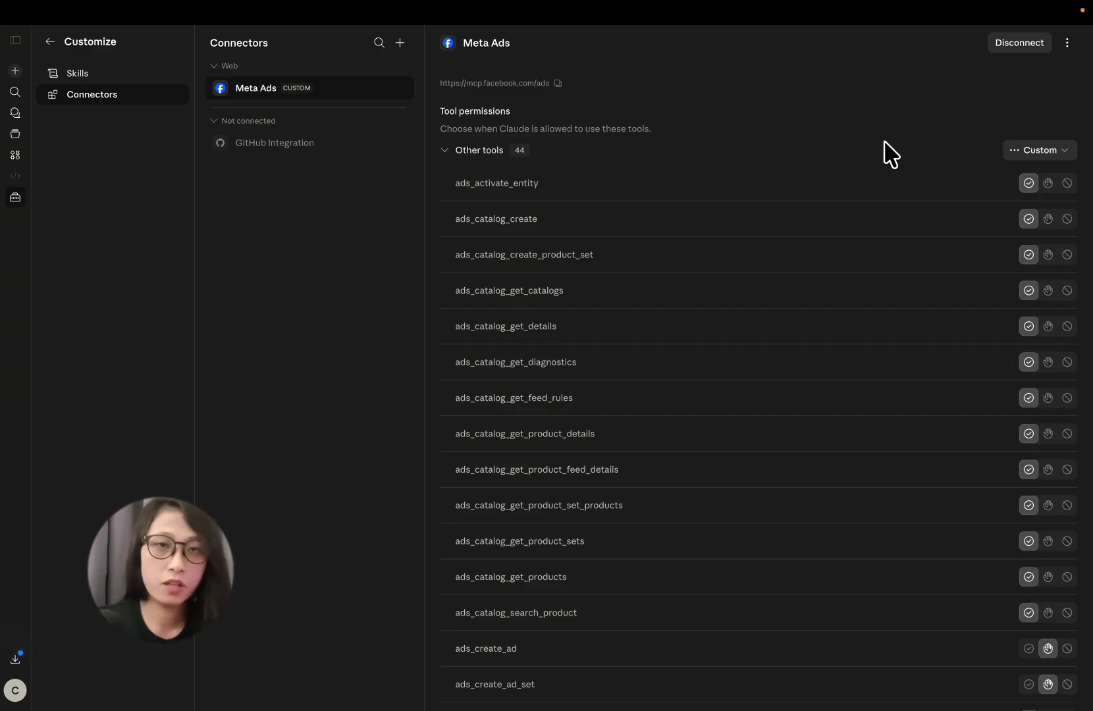
{"action": "left_click", "coordinate": [1066, 158]}
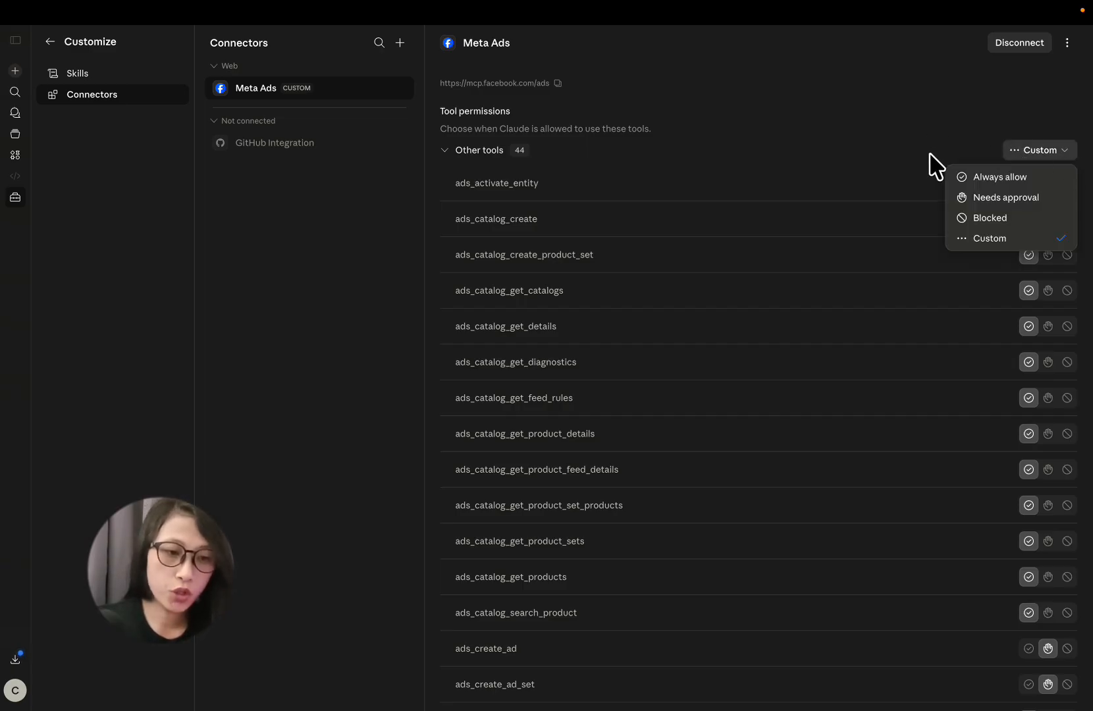
{"action": "left_click", "coordinate": [999, 178]}
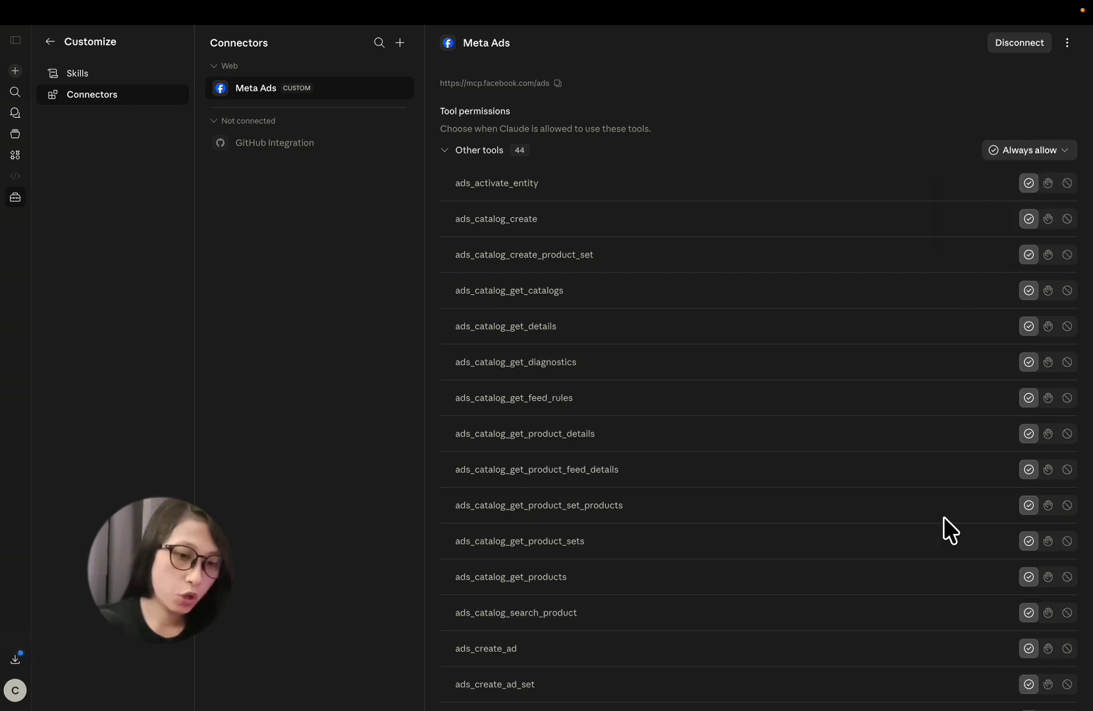
{"action": "scroll", "coordinate": [945, 520], "scroll_direction": "down", "scroll_amount": 7}
{"action": "scroll", "coordinate": [945, 524], "scroll_direction": "up", "scroll_amount": 7}
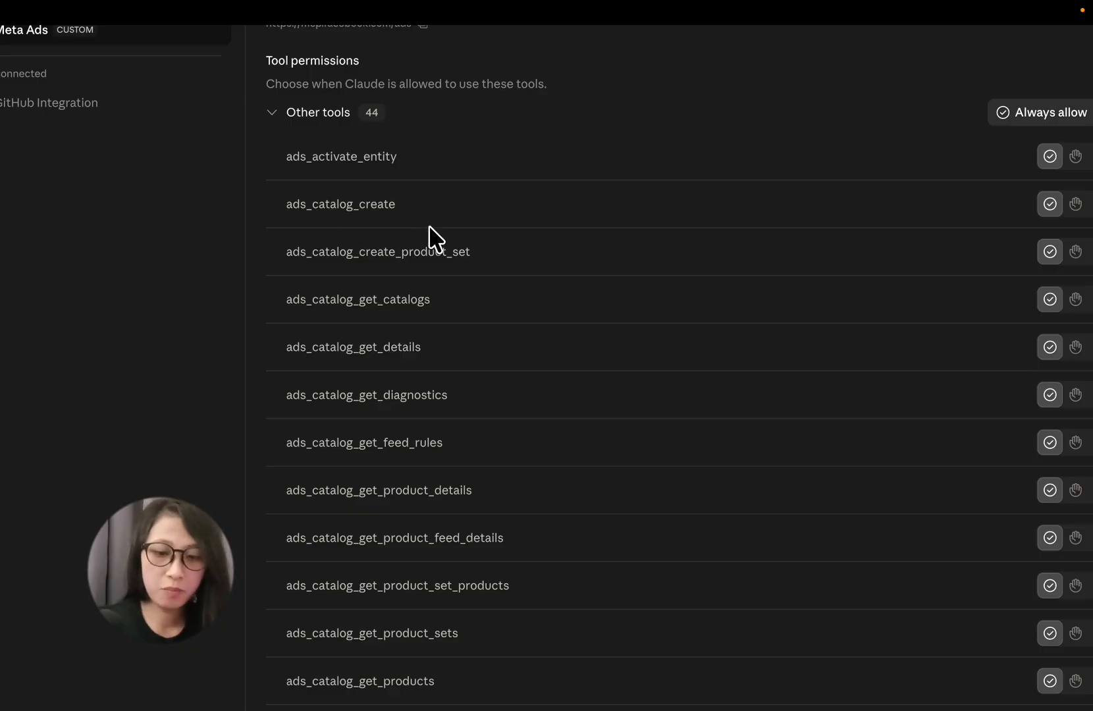
{"action": "scroll", "coordinate": [429, 225], "scroll_direction": "down", "scroll_amount": 10}
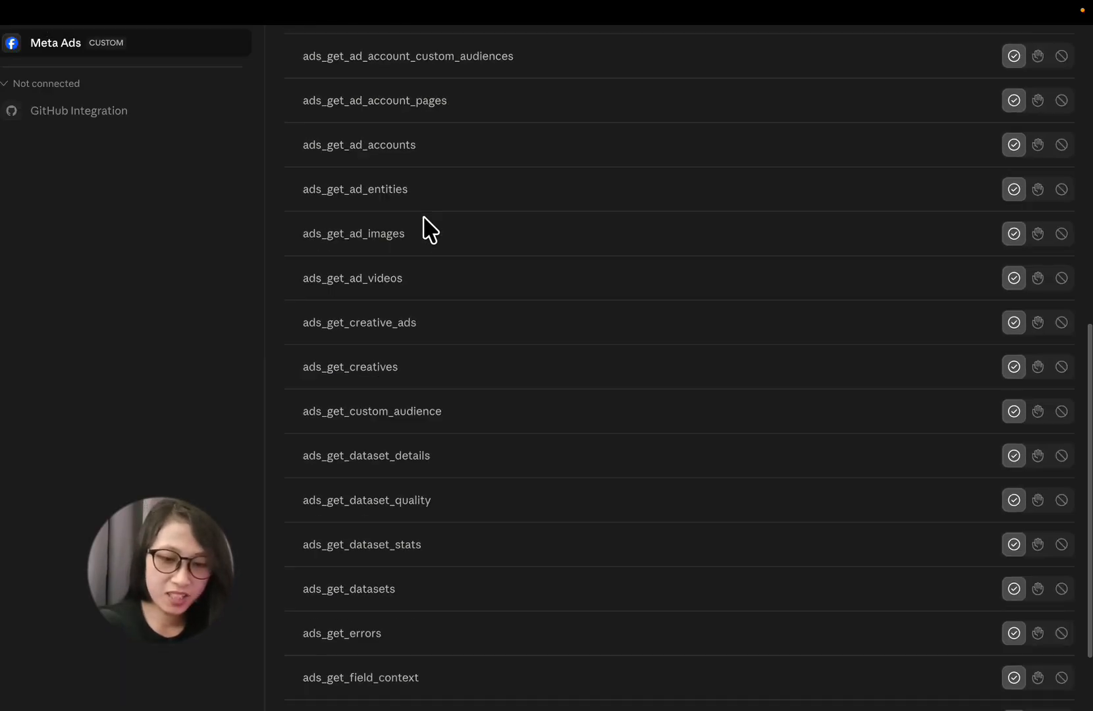
{"action": "scroll", "coordinate": [491, 237], "scroll_direction": "up", "scroll_amount": 10}
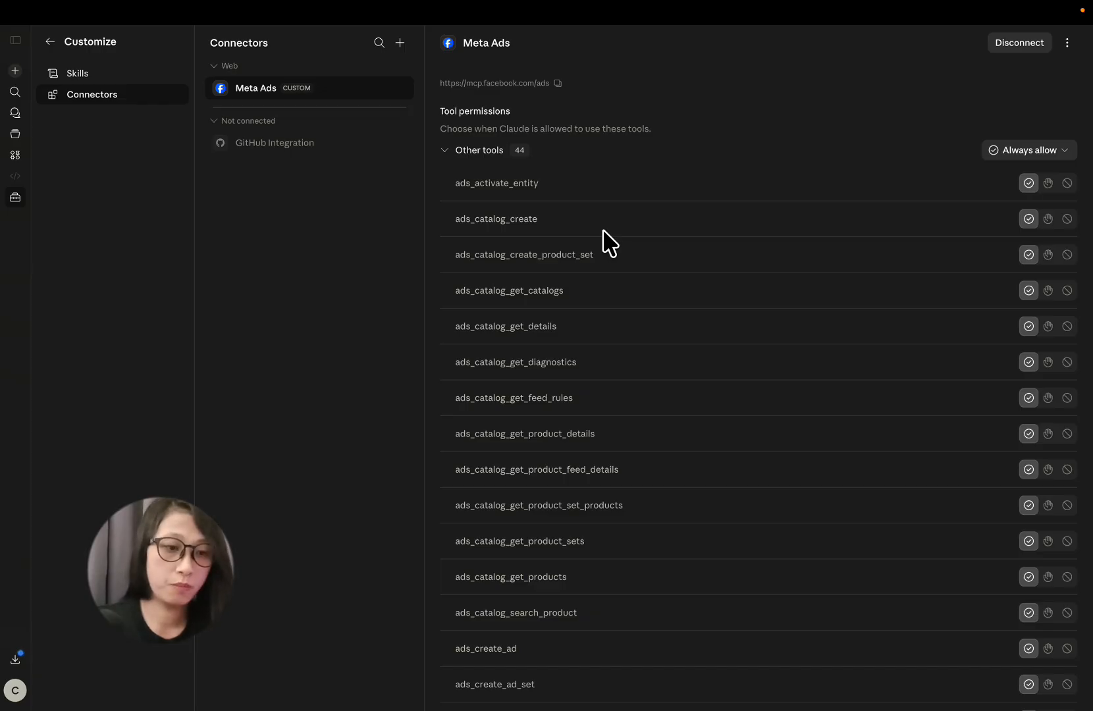
- Try Needs approval for all tools with Always allow only for ads_activate_entity, and restore Always allow for every tool
{"action": "left_click", "coordinate": [1058, 157]}
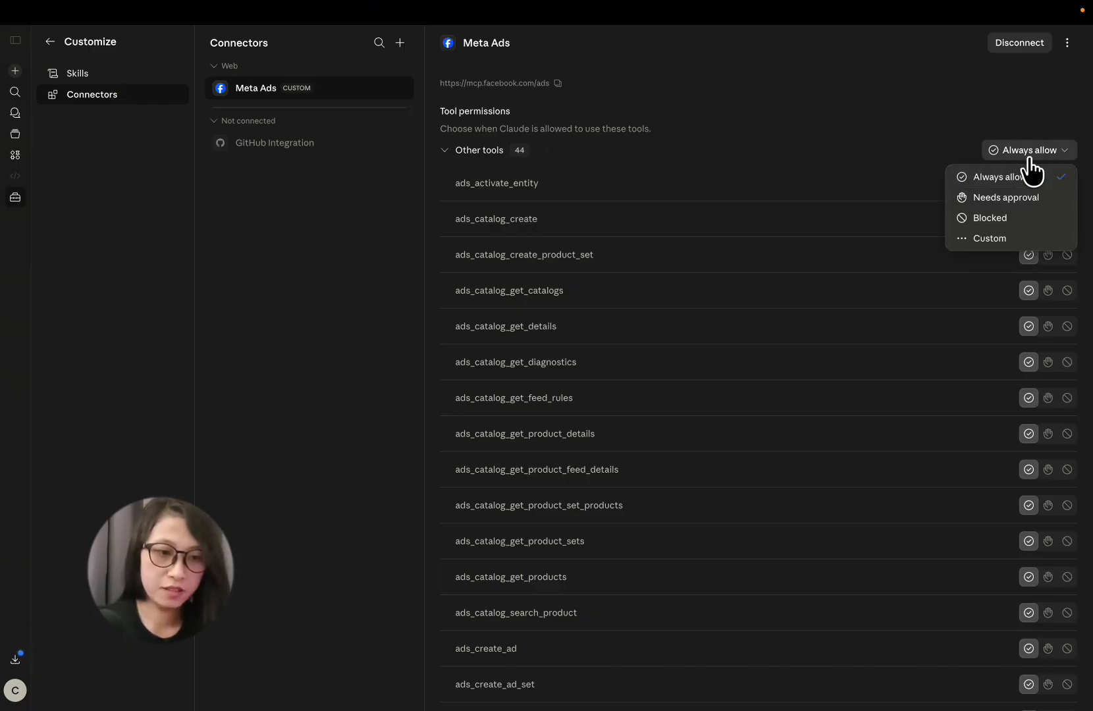
{"action": "left_click", "coordinate": [980, 201]}
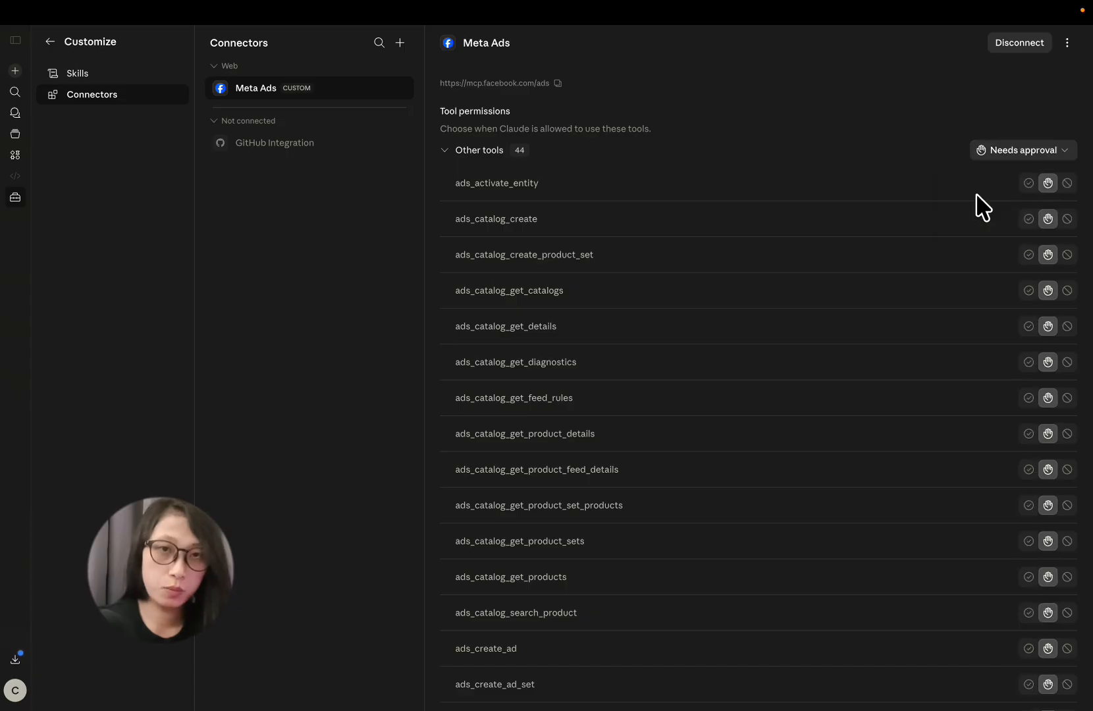
{"action": "left_click", "coordinate": [1060, 157]}
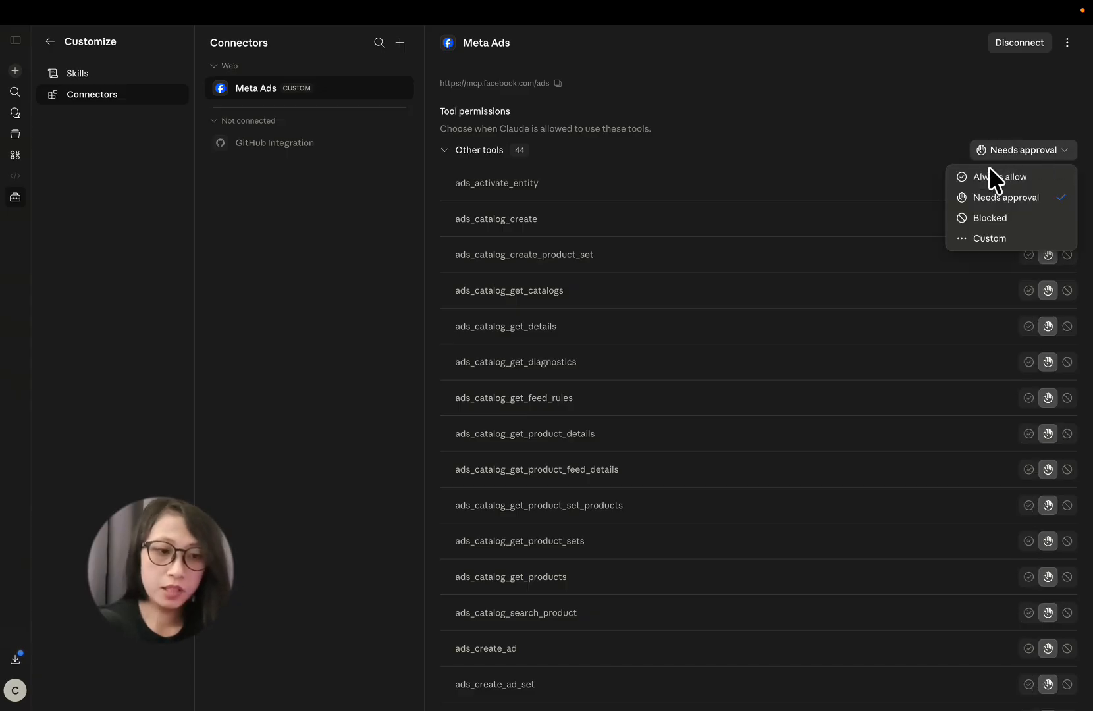
{"action": "left_click", "coordinate": [954, 189]}
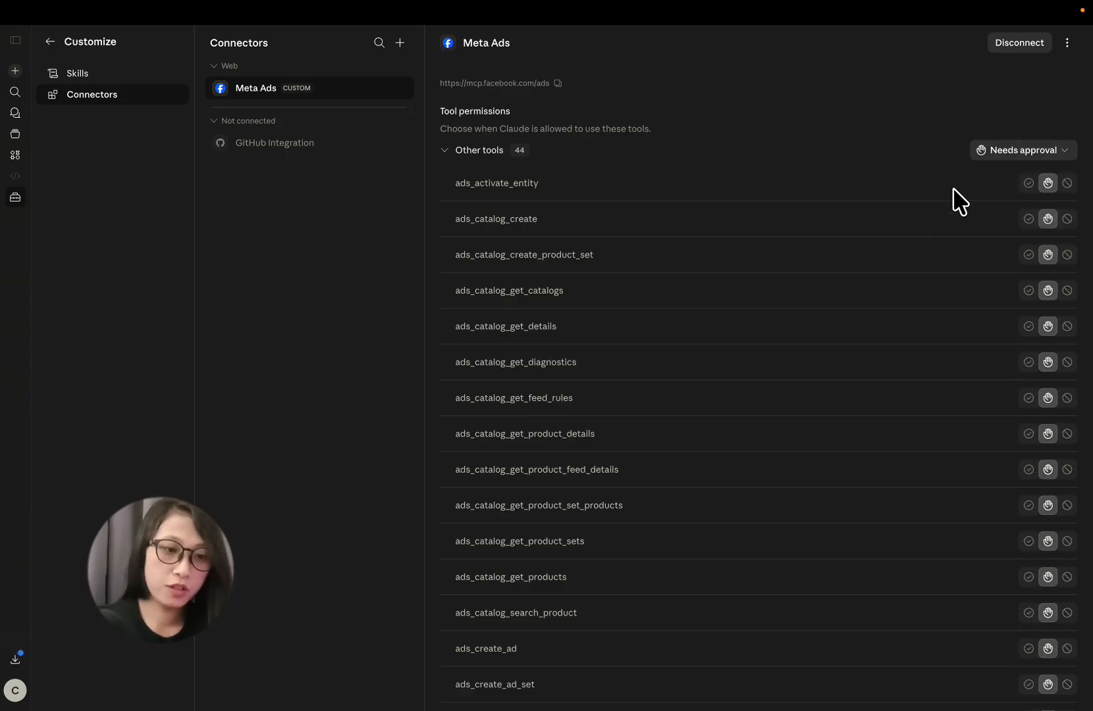
{"action": "left_click", "coordinate": [1027, 184]}
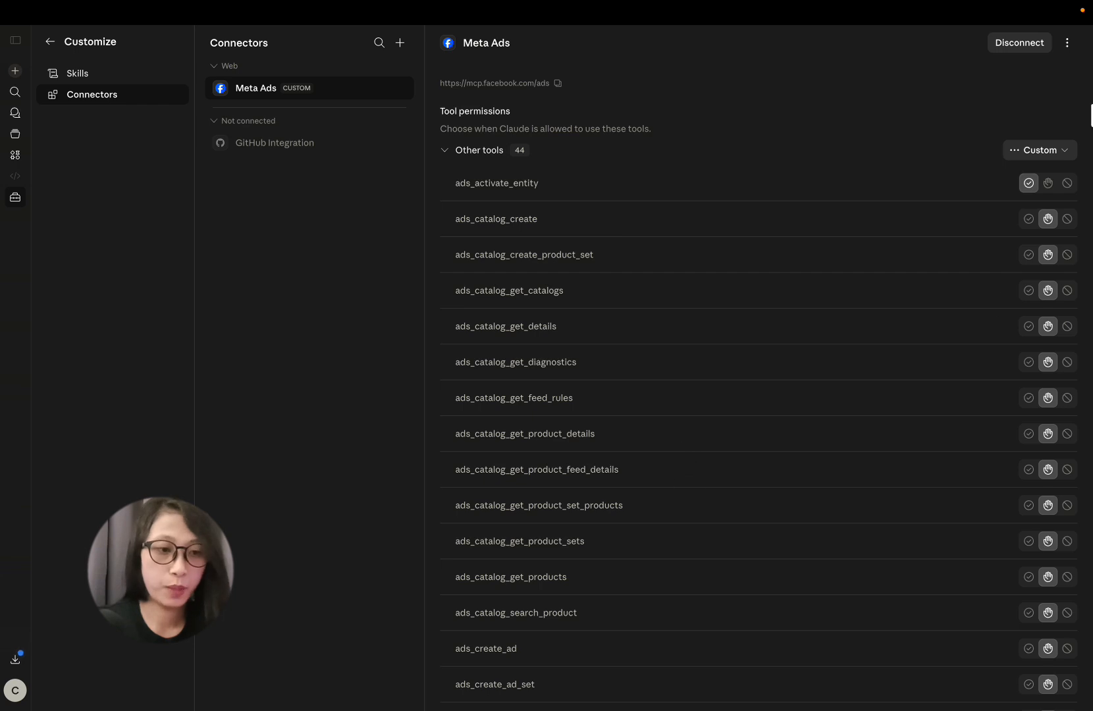
{"action": "left_click", "coordinate": [1060, 153]}
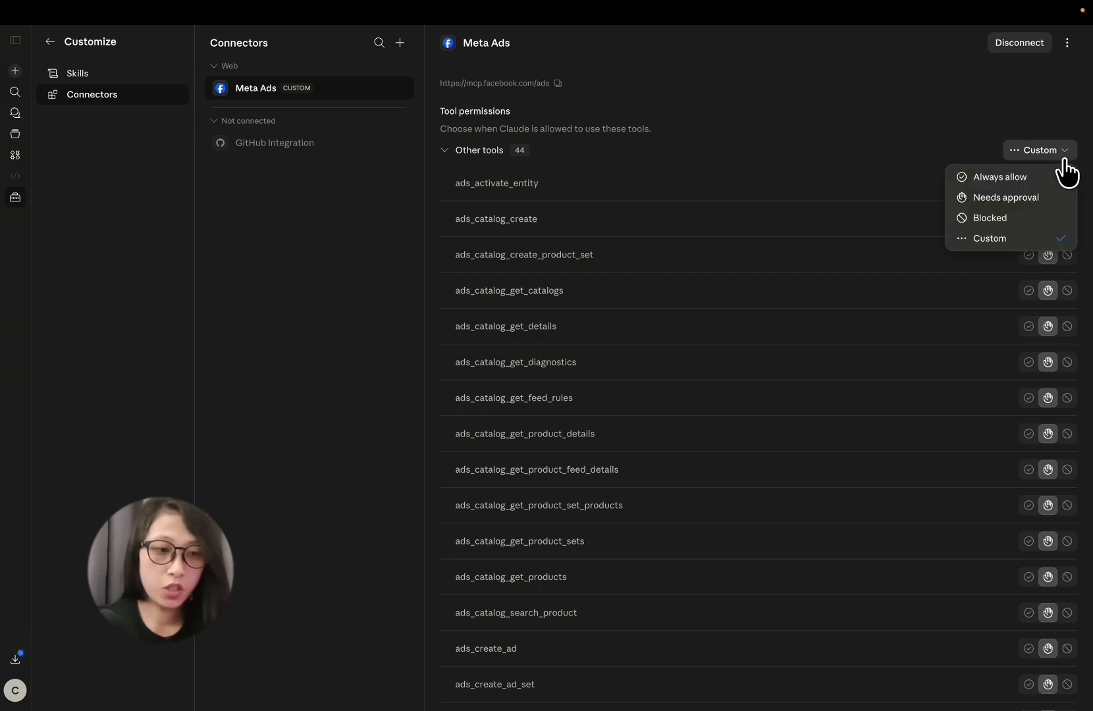
{"action": "left_click", "coordinate": [978, 179]}
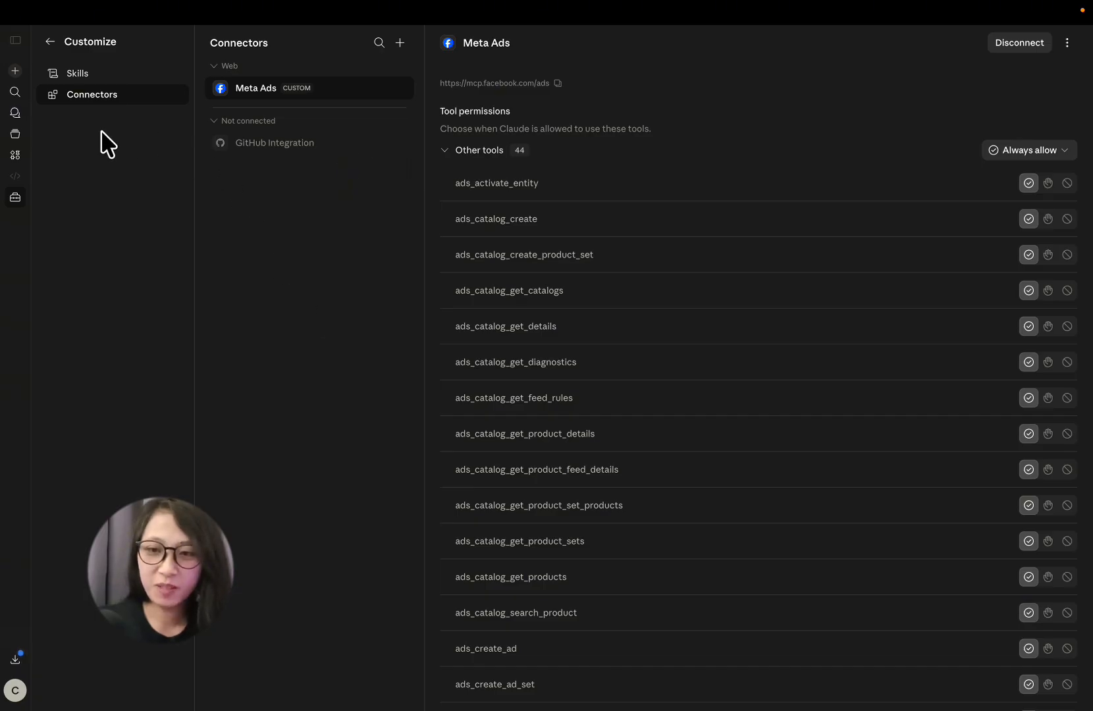
- Start a new chat and check the connectors available for its prompt
{"action": "left_click", "coordinate": [15, 71]}
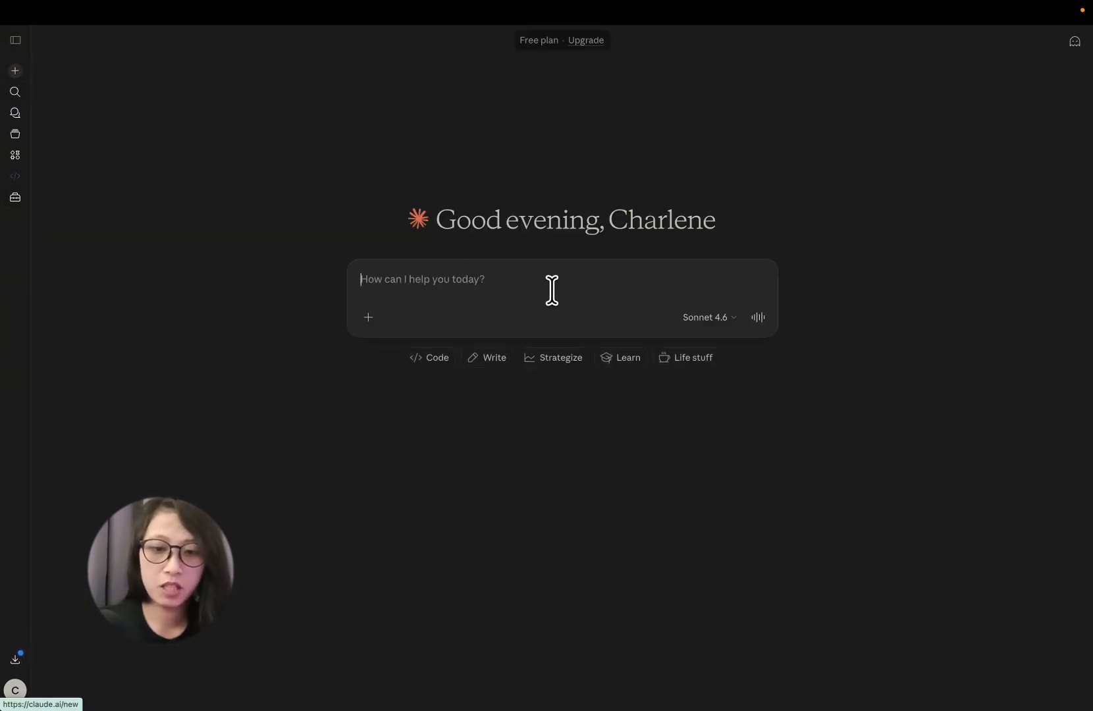
{"action": "left_click", "coordinate": [370, 319]}
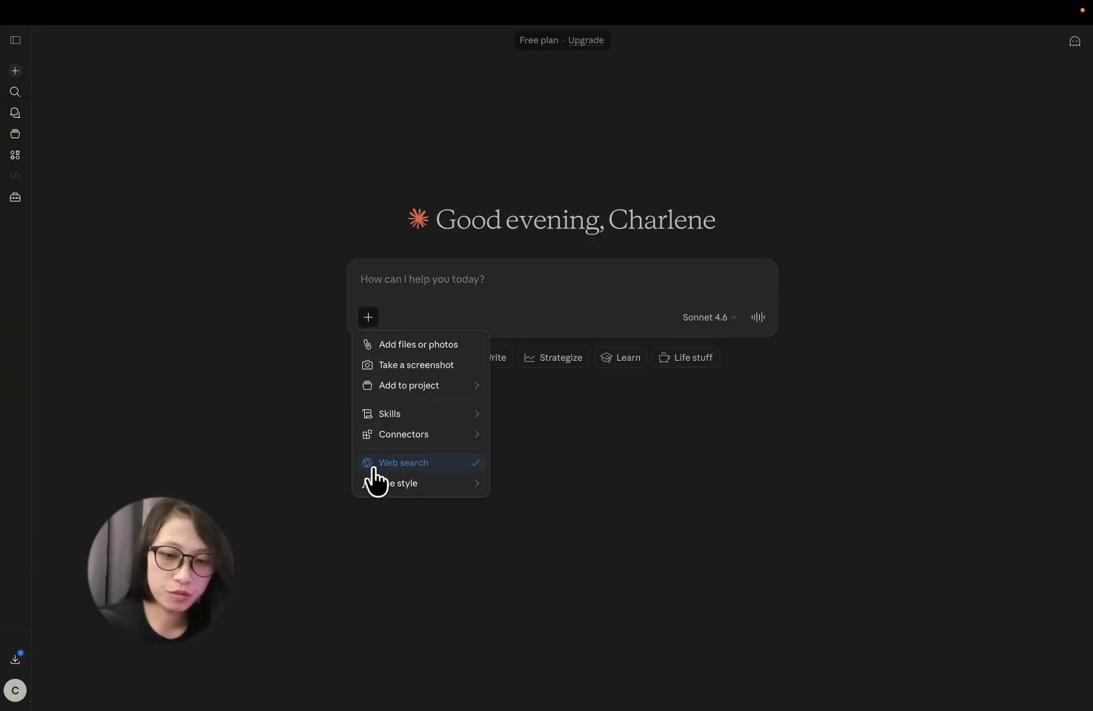
{"action": "mouse_move", "coordinate": [422, 440]}
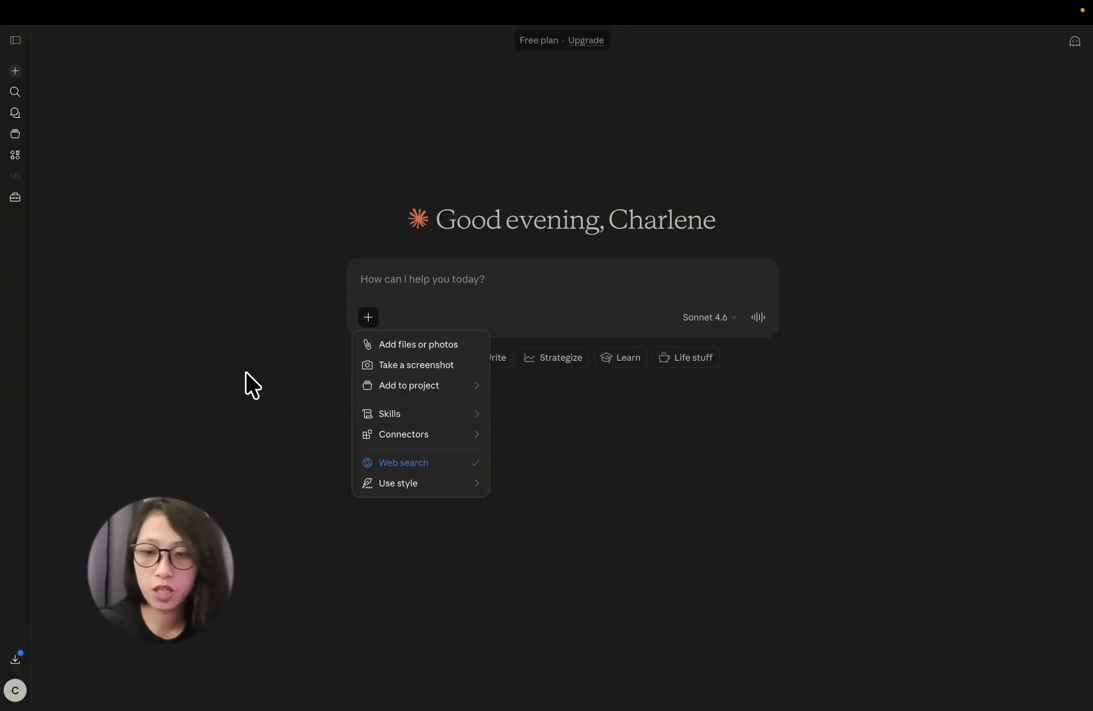
{"action": "key", "text": "Escape"}
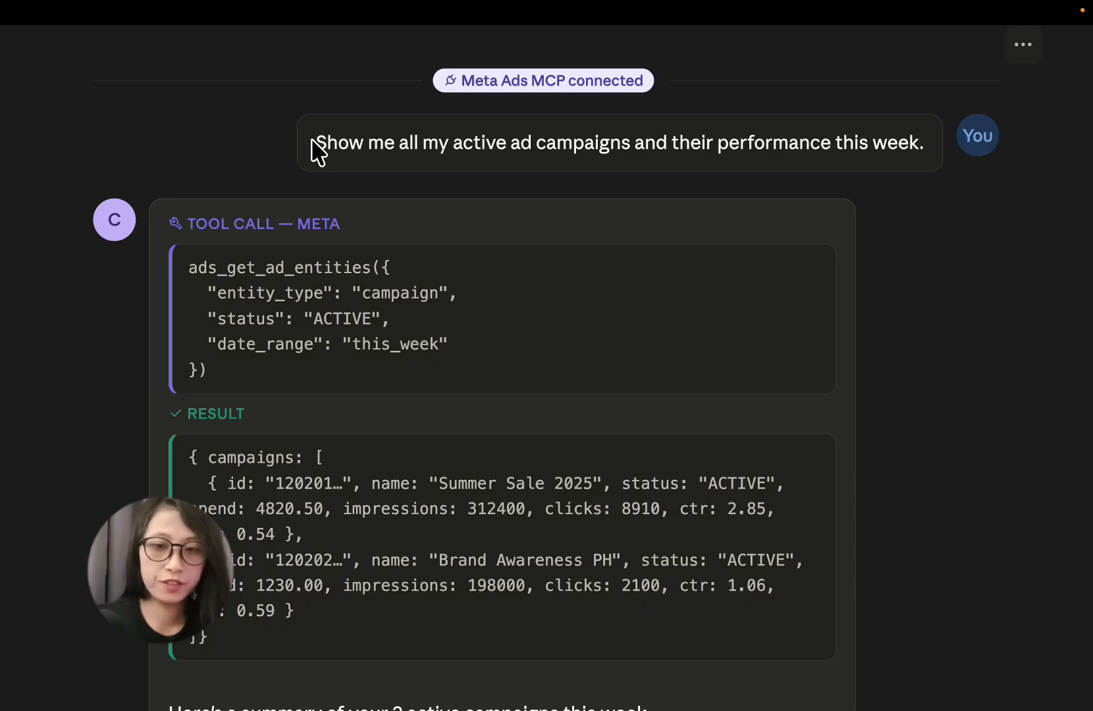
- Review the example prompt asking for this week's active ad campaigns and the status and date range parameters of its ads_get_ad_entities tool call
{"action": "left_click_drag", "start_coordinate": [318, 151], "coordinate": [924, 144]}
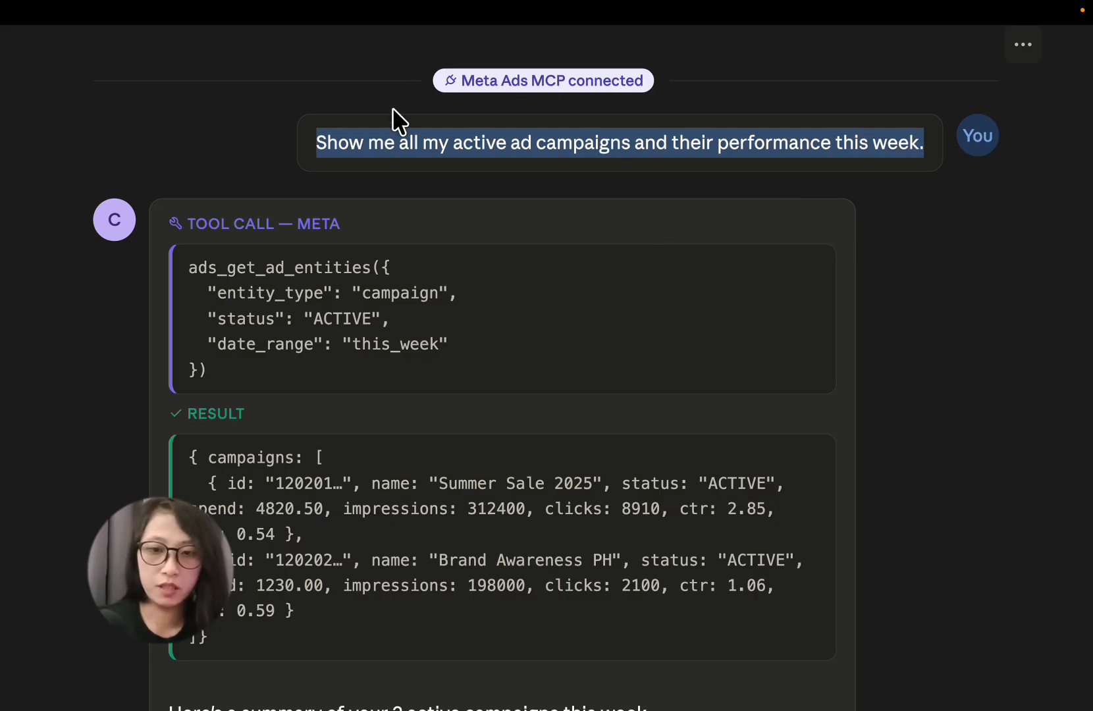
{"action": "left_click", "coordinate": [378, 164]}
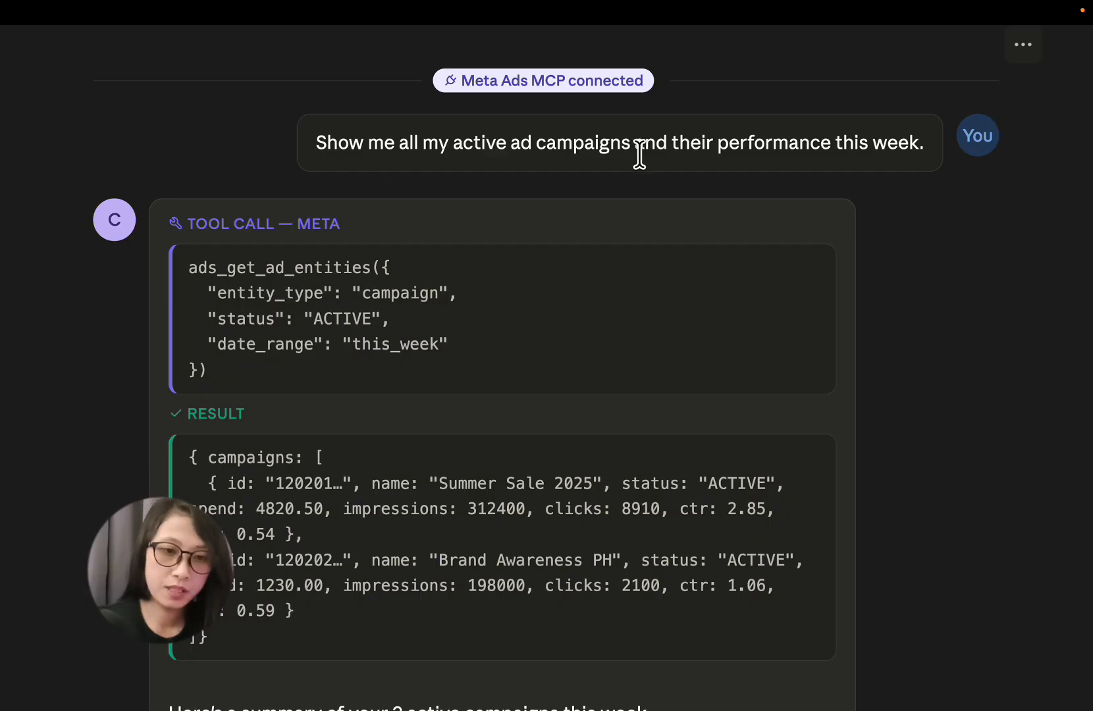
{"action": "scroll", "coordinate": [512, 230], "scroll_direction": "down", "scroll_amount": 3}
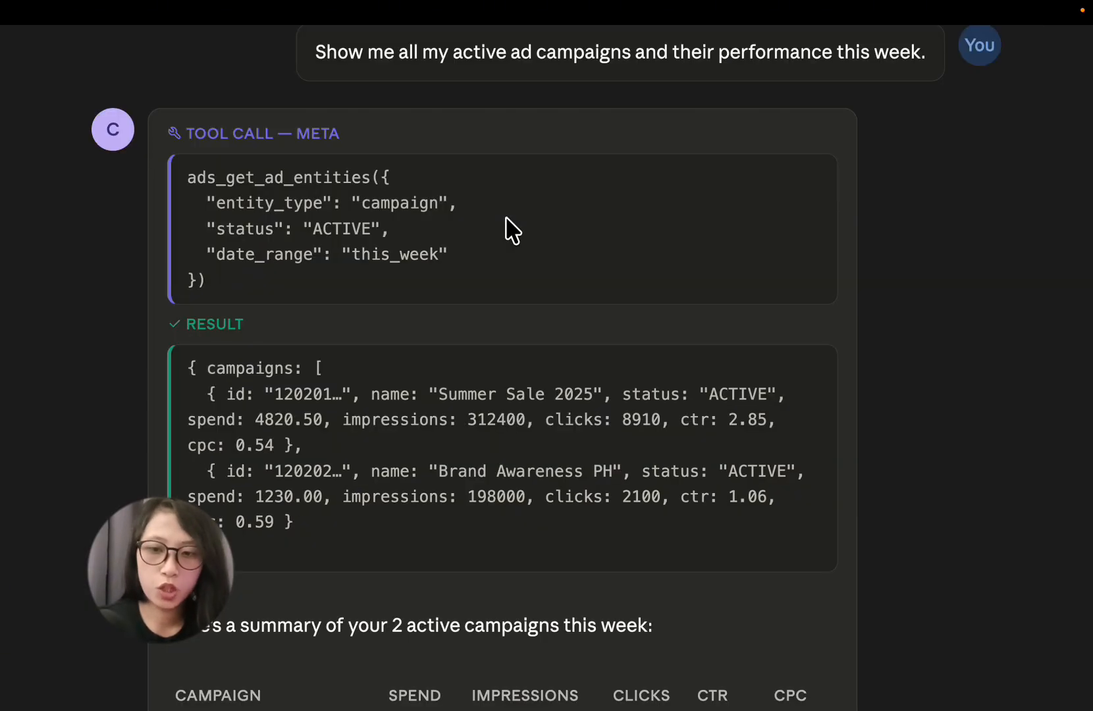
{"action": "scroll", "coordinate": [507, 221], "scroll_direction": "up", "scroll_amount": 3}
{"action": "scroll", "coordinate": [507, 220], "scroll_direction": "down", "scroll_amount": 1}
{"action": "scroll", "coordinate": [507, 220], "scroll_direction": "up", "scroll_amount": 2}
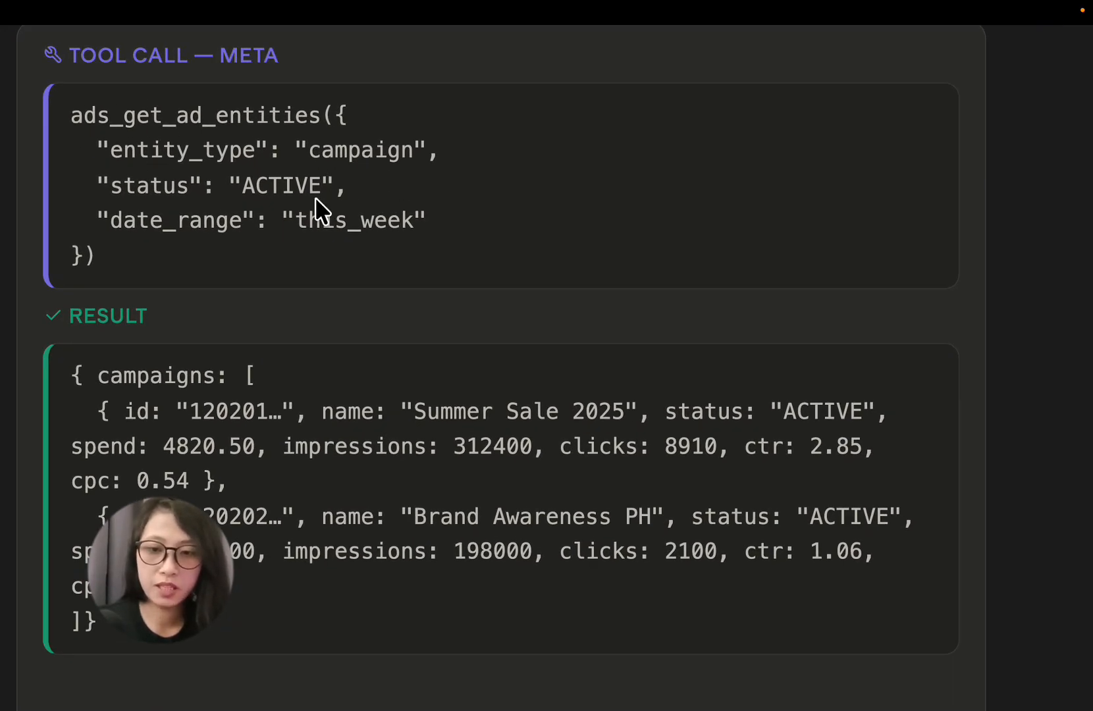
{"action": "left_click_drag", "start_coordinate": [241, 184], "coordinate": [339, 189]}
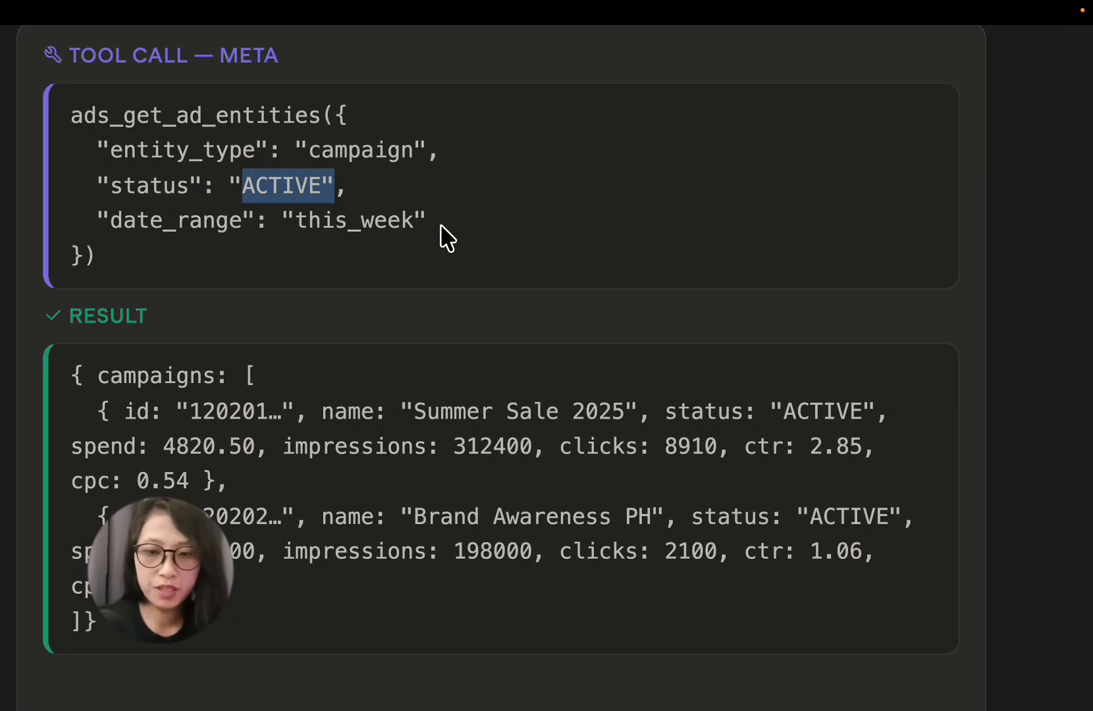
{"action": "left_click_drag", "start_coordinate": [440, 227], "coordinate": [152, 221]}
{"action": "left_click", "coordinate": [502, 263]}
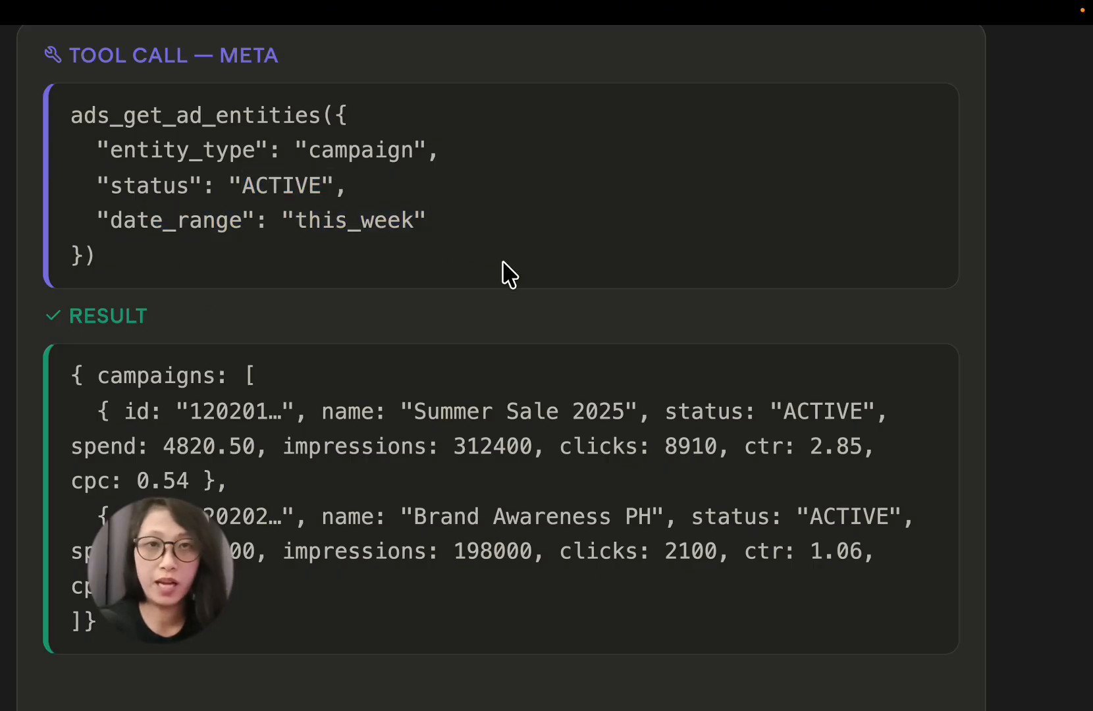
{"action": "scroll", "coordinate": [508, 273], "scroll_direction": "up", "scroll_amount": 5}
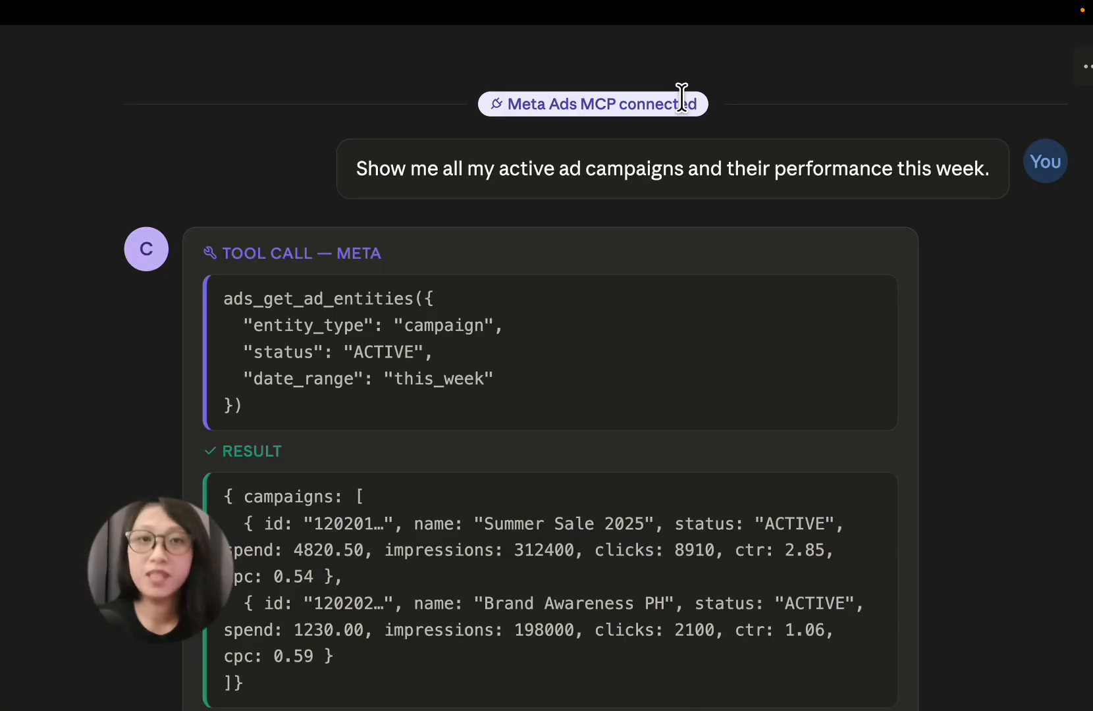
- Examine the tool call result for the Summer Sale 2025 and Brand Awareness PH campaigns, including status, spend, impressions and clicks
{"action": "scroll", "coordinate": [683, 98], "scroll_direction": "down", "scroll_amount": 8}
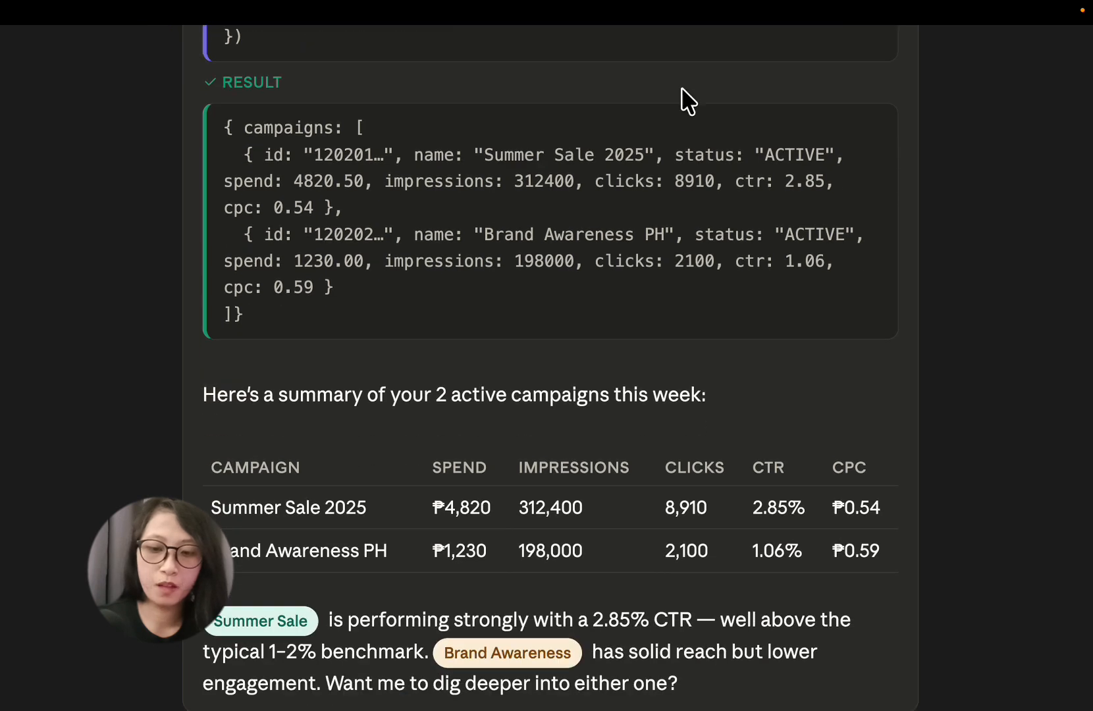
{"action": "scroll", "coordinate": [682, 90], "scroll_direction": "up", "scroll_amount": 1}
{"action": "scroll", "coordinate": [682, 98], "scroll_direction": "up", "scroll_amount": 3}
{"action": "scroll", "coordinate": [682, 99], "scroll_direction": "down", "scroll_amount": 1}
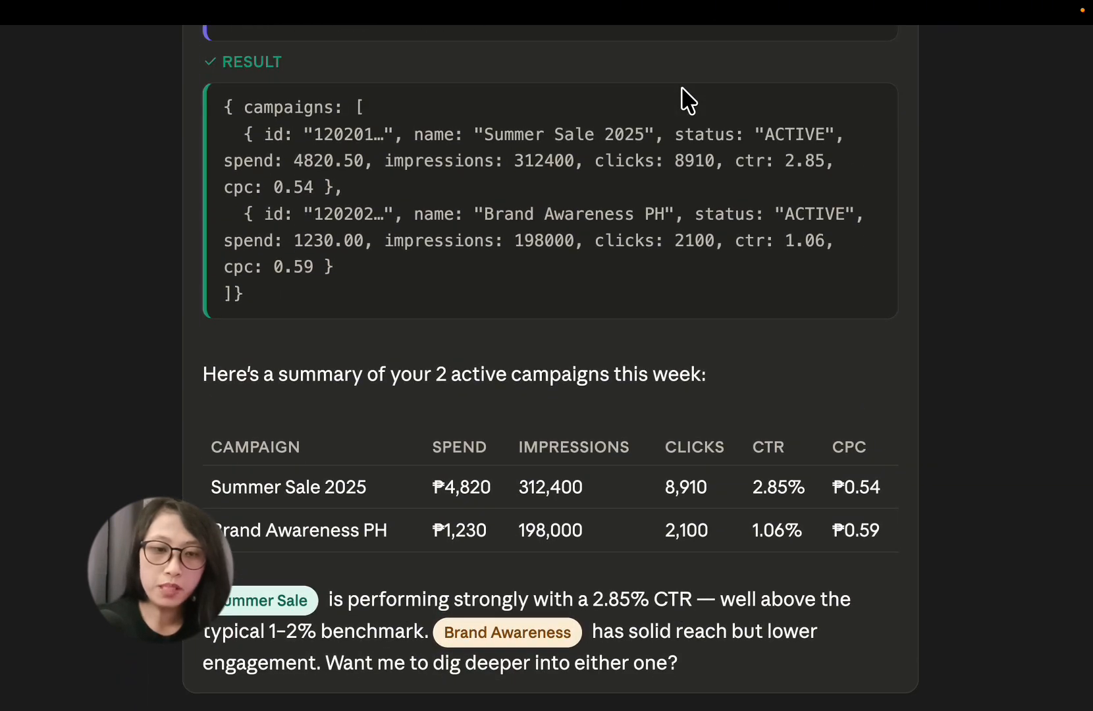
{"action": "scroll", "coordinate": [683, 98], "scroll_direction": "up", "scroll_amount": 1}
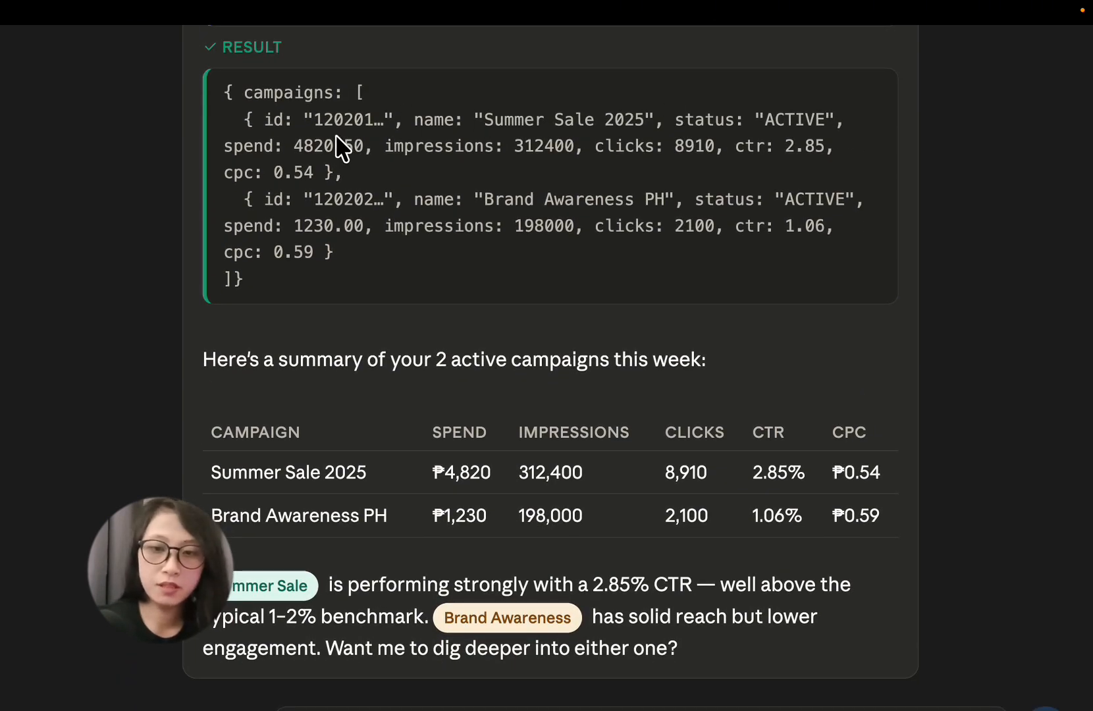
{"action": "scroll", "coordinate": [428, 241], "scroll_direction": "up", "scroll_amount": 5}
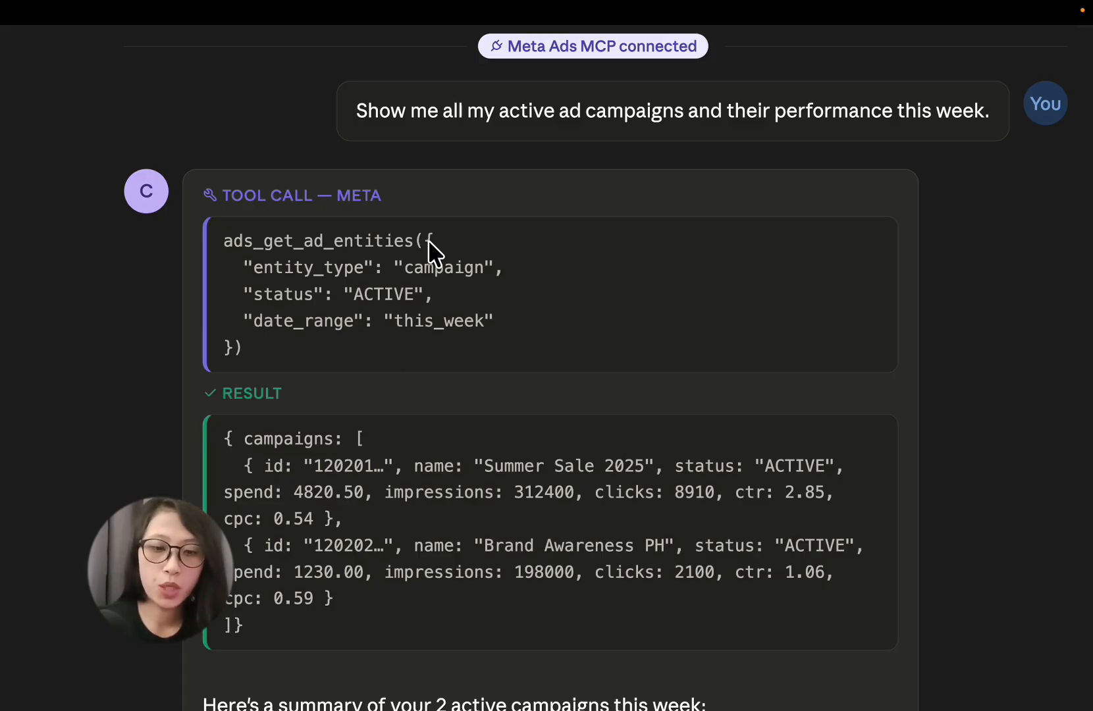
{"action": "scroll", "coordinate": [428, 241], "scroll_direction": "down", "scroll_amount": 4}
{"action": "left_click_drag", "start_coordinate": [826, 244], "coordinate": [884, 244]}
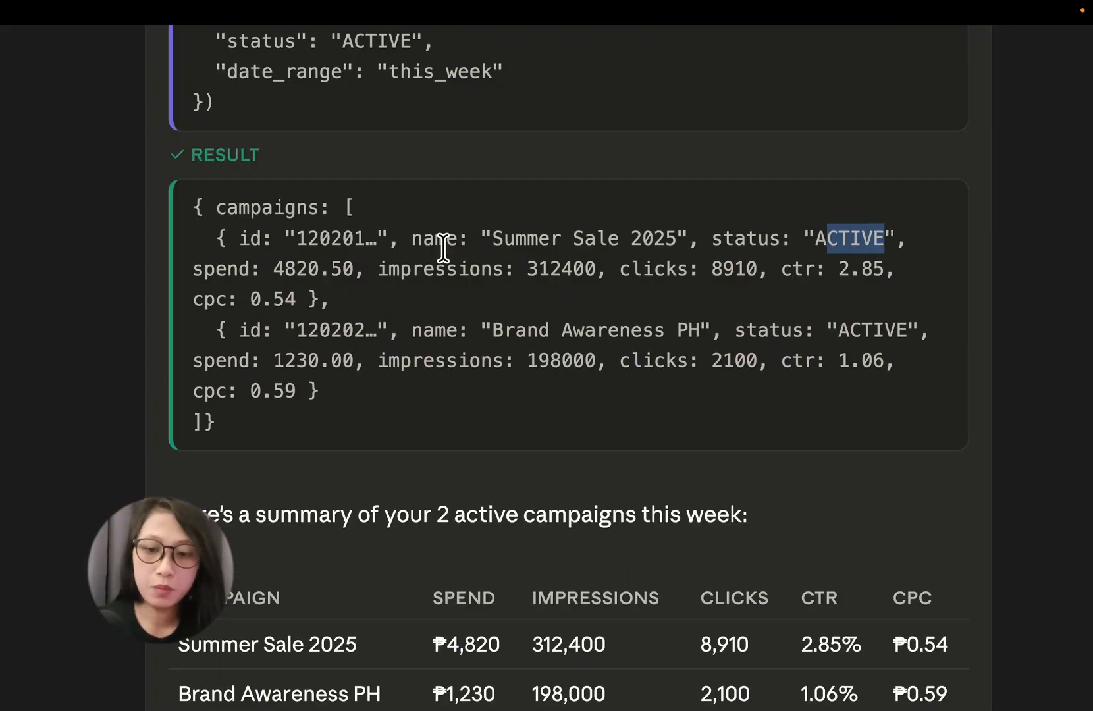
{"action": "left_click", "coordinate": [221, 276]}
{"action": "left_click_drag", "start_coordinate": [273, 275], "coordinate": [405, 276]}
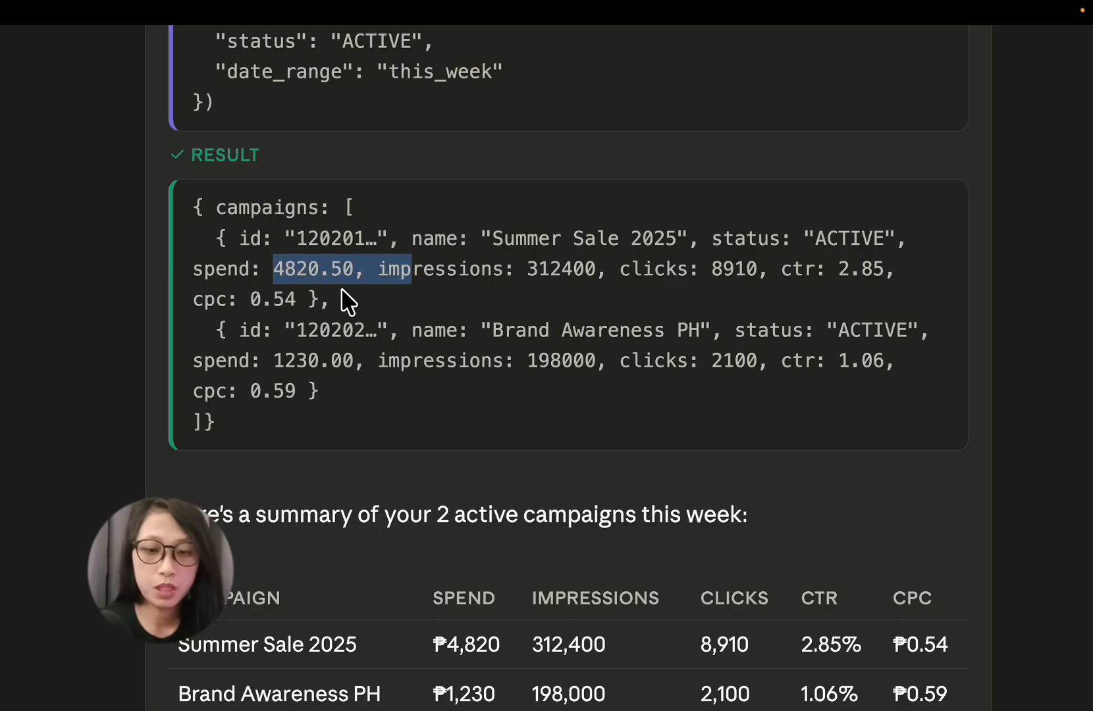
{"action": "left_click_drag", "start_coordinate": [527, 269], "coordinate": [599, 271]}
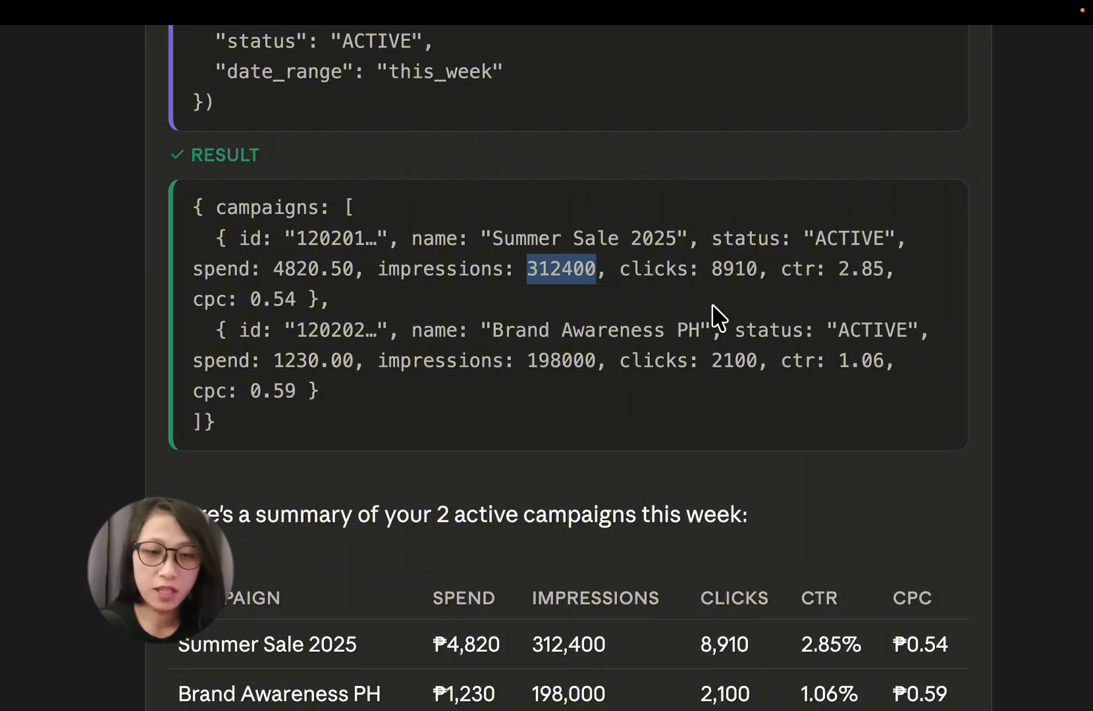
{"action": "left_click", "coordinate": [715, 327]}
{"action": "scroll", "coordinate": [715, 327], "scroll_direction": "down", "scroll_amount": 1}
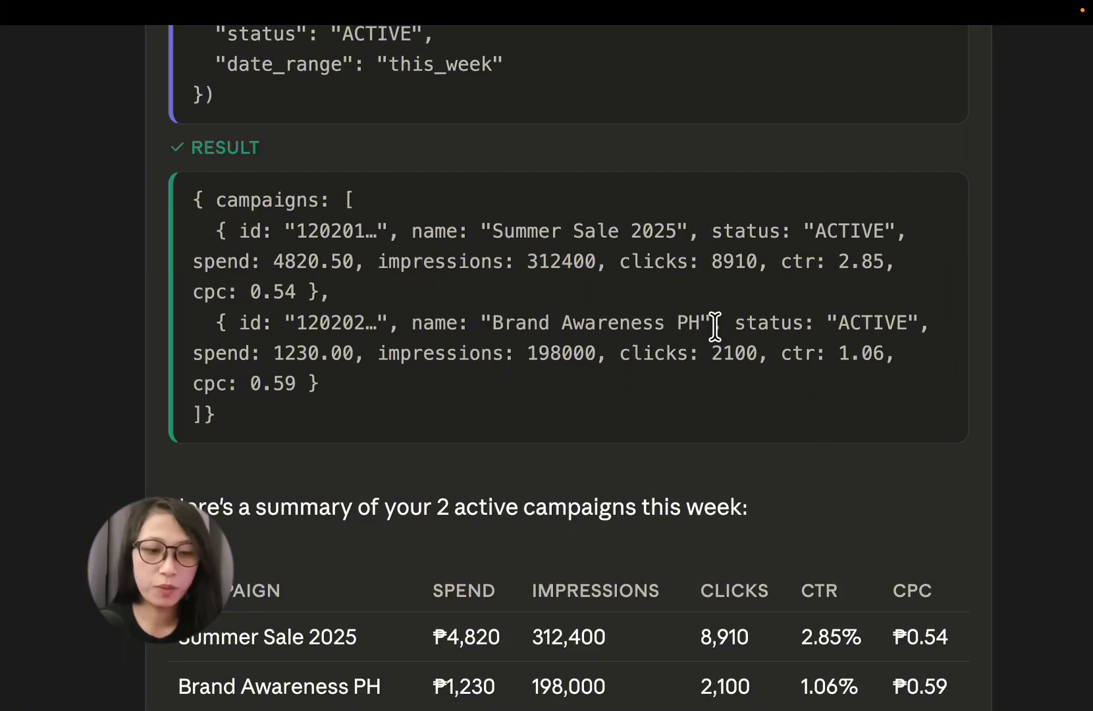
{"action": "left_click_drag", "start_coordinate": [469, 323], "coordinate": [867, 394]}
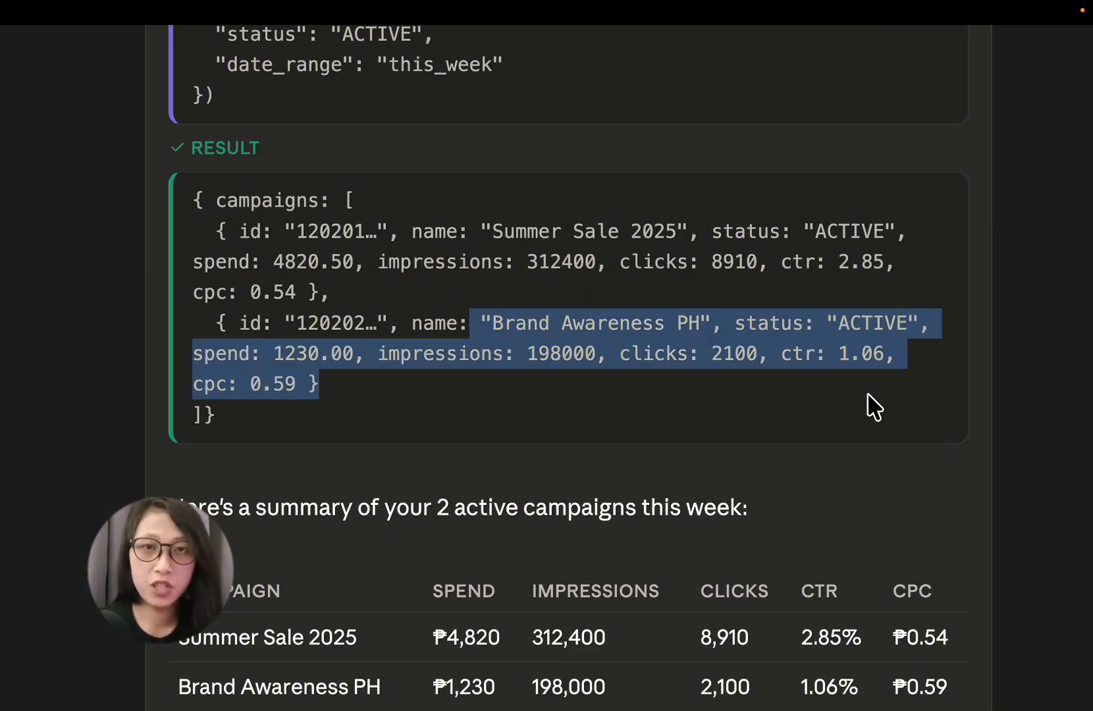
{"action": "scroll", "coordinate": [867, 393], "scroll_direction": "down", "scroll_amount": 3}
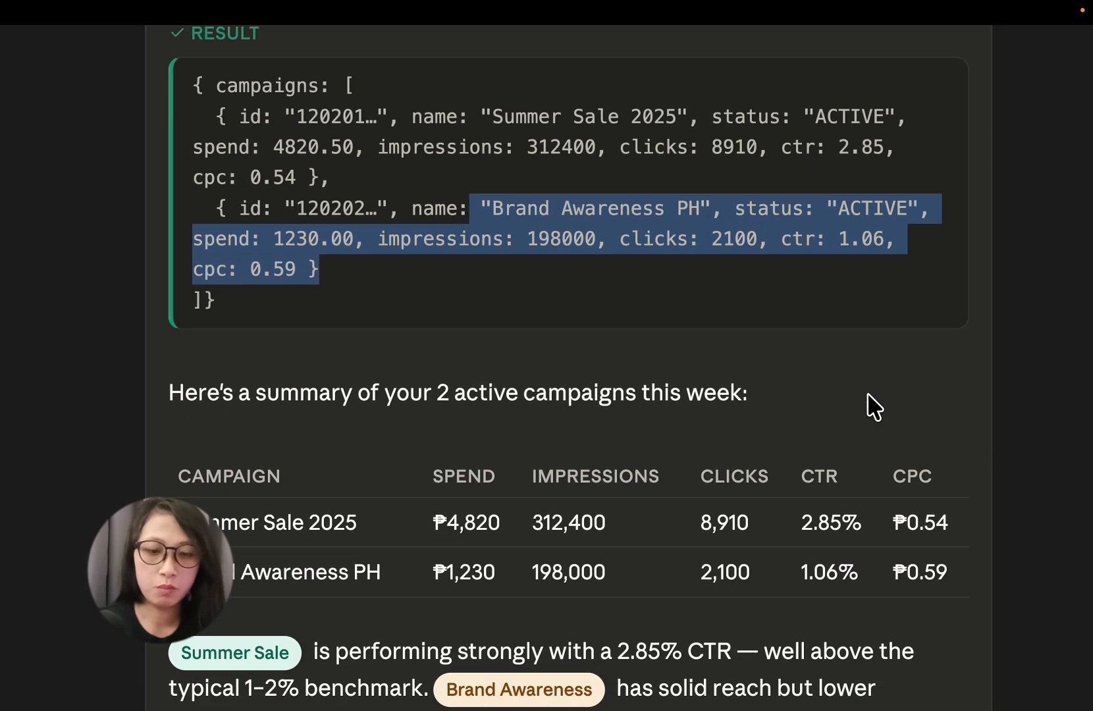
- Read the summary table of the active campaigns and the performance commentary beneath it
{"action": "left_click_drag", "start_coordinate": [173, 316], "coordinate": [806, 340]}
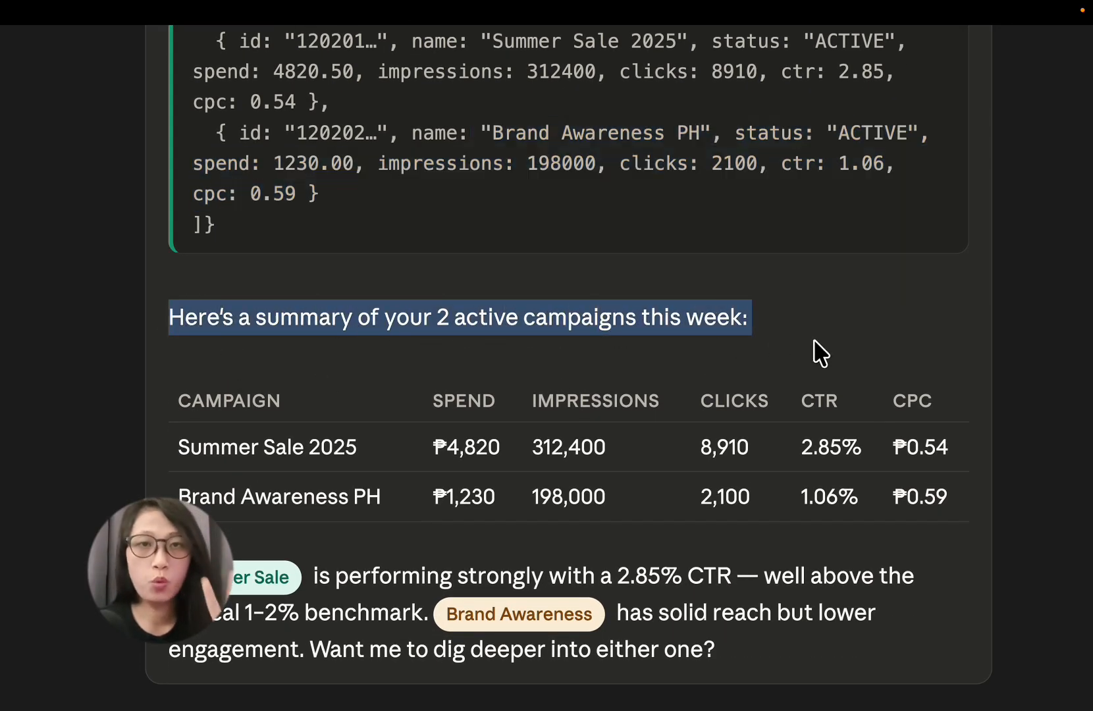
{"action": "scroll", "coordinate": [671, 435], "scroll_direction": "down", "scroll_amount": 1}
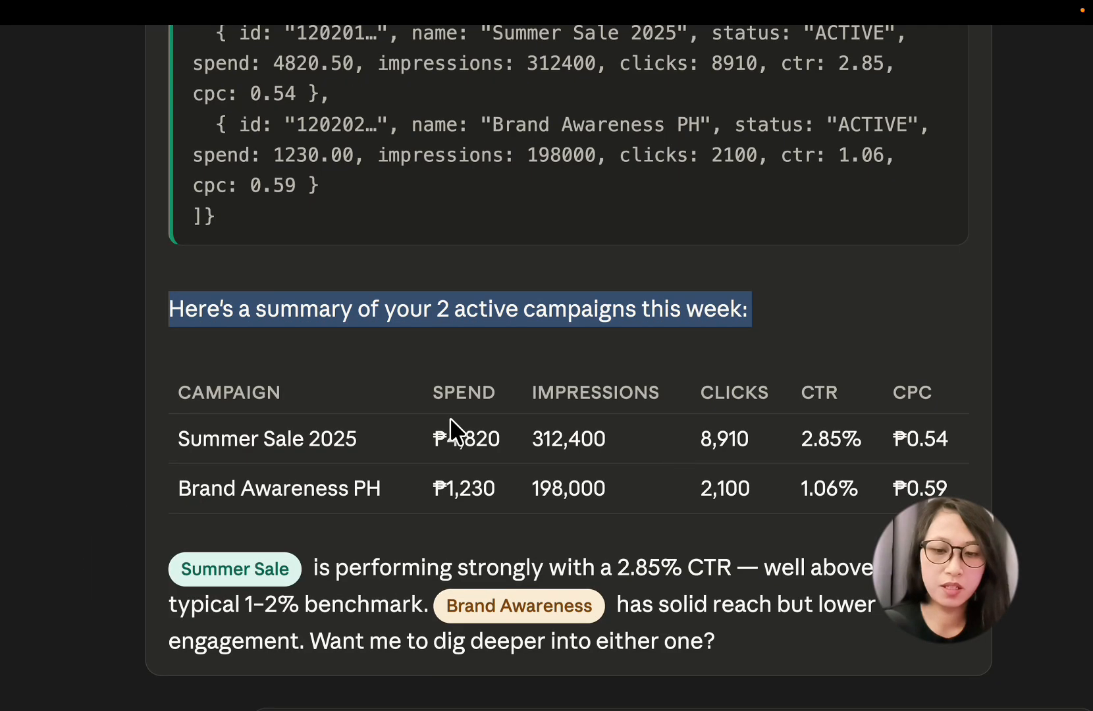
{"action": "left_click", "coordinate": [178, 446]}
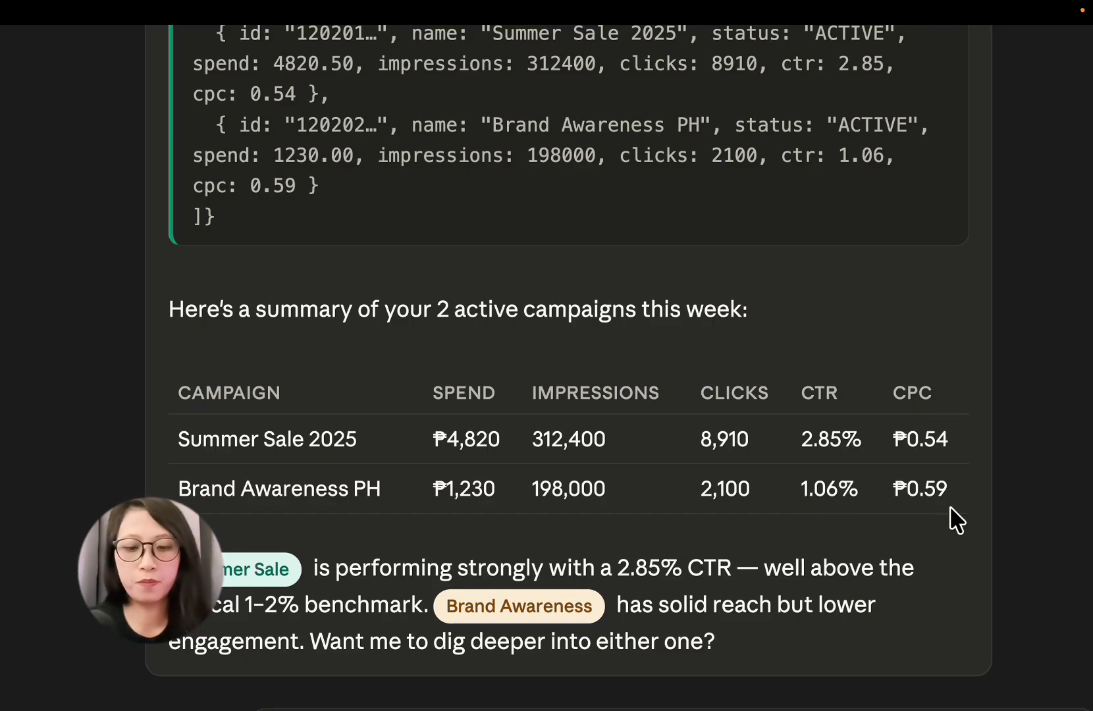
{"action": "scroll", "coordinate": [949, 505], "scroll_direction": "down", "scroll_amount": 1}
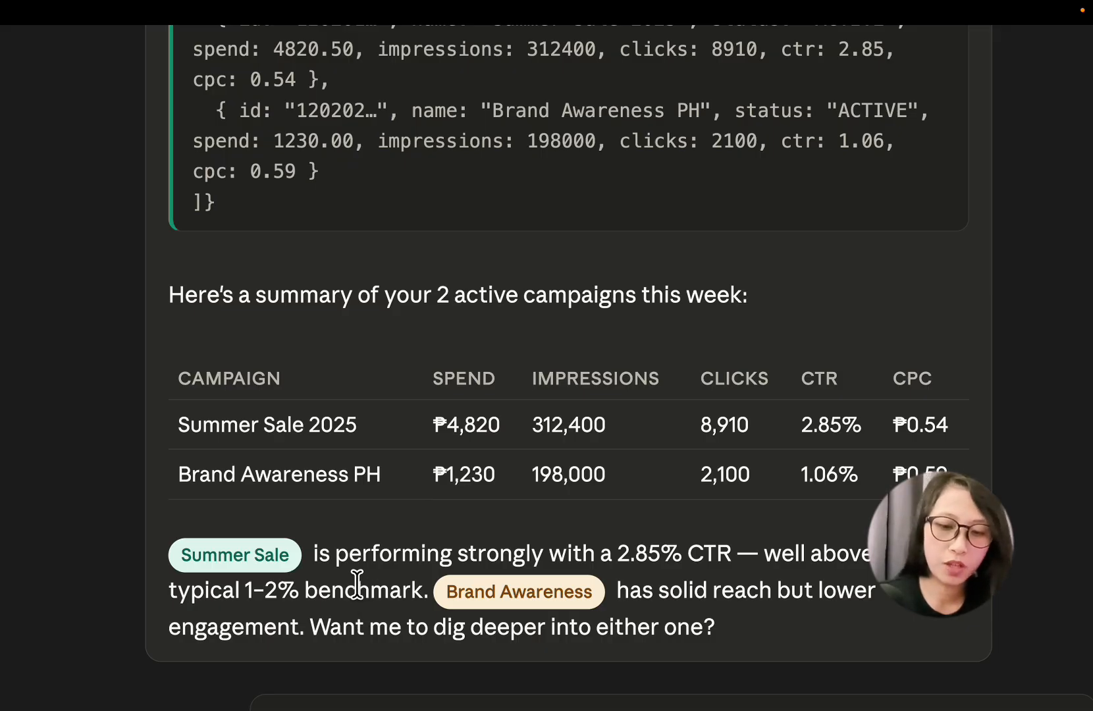
{"action": "left_click_drag", "start_coordinate": [331, 554], "coordinate": [688, 582]}
{"action": "left_click", "coordinate": [688, 582]}
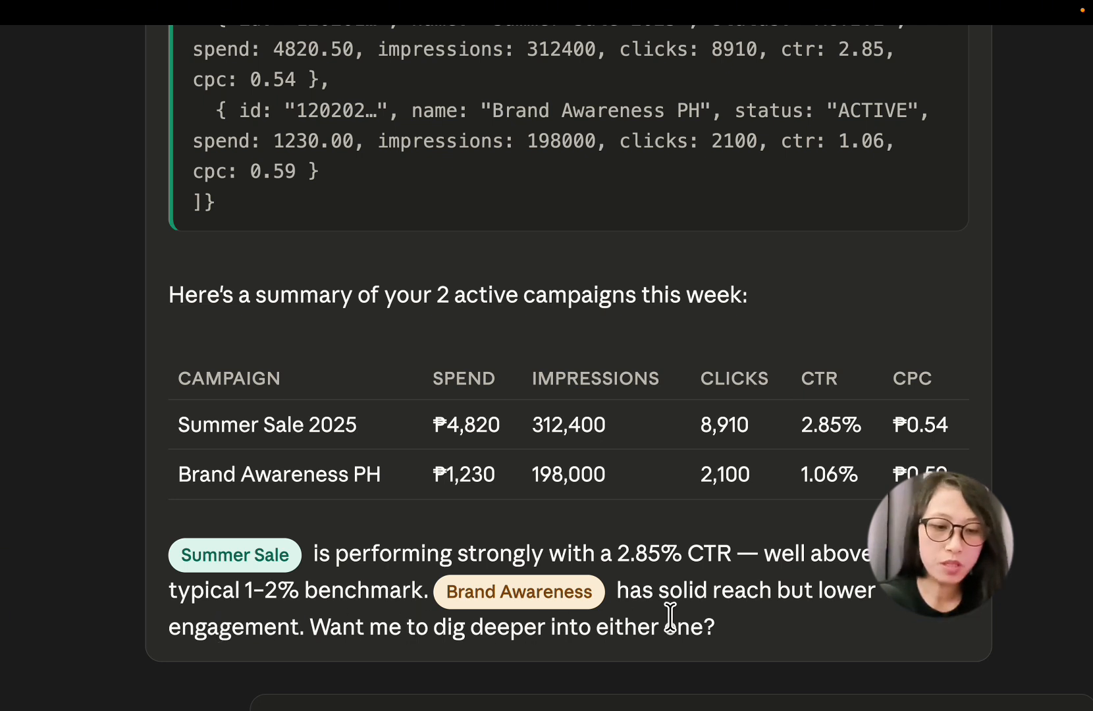
- Examine the two ads_update_entity tool calls for pausing a campaign and changing a daily budget, their results, and the summary of changes
{"action": "scroll", "coordinate": [670, 617], "scroll_direction": "down", "scroll_amount": 2}
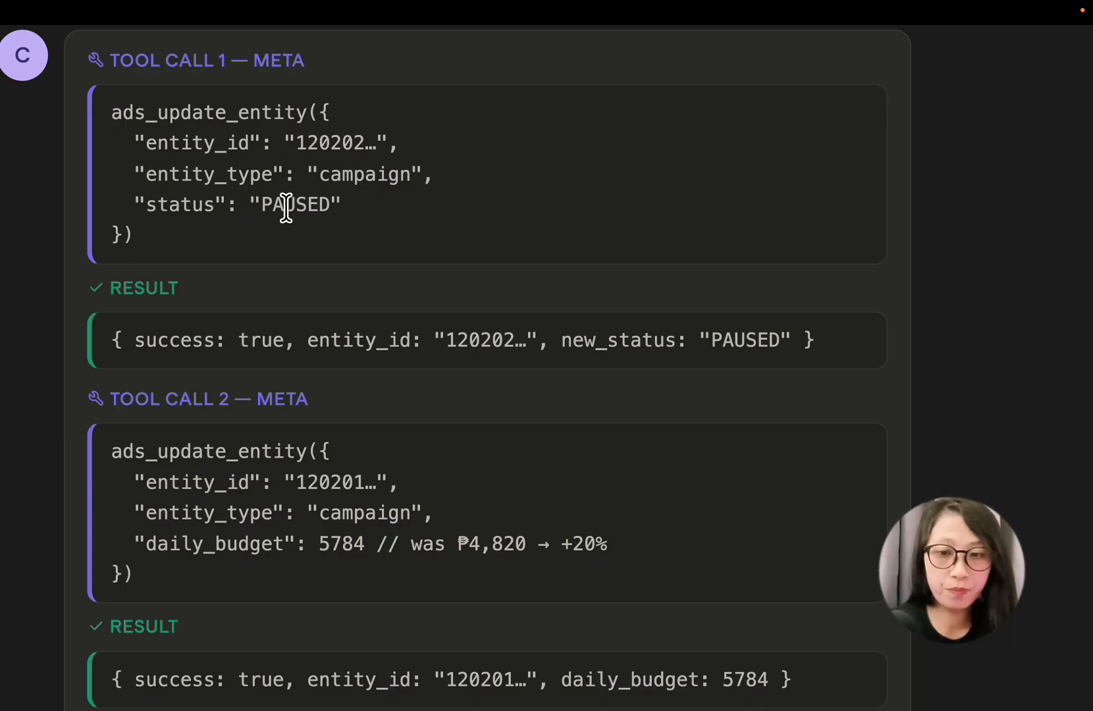
{"action": "scroll", "coordinate": [300, 214], "scroll_direction": "down", "scroll_amount": 1}
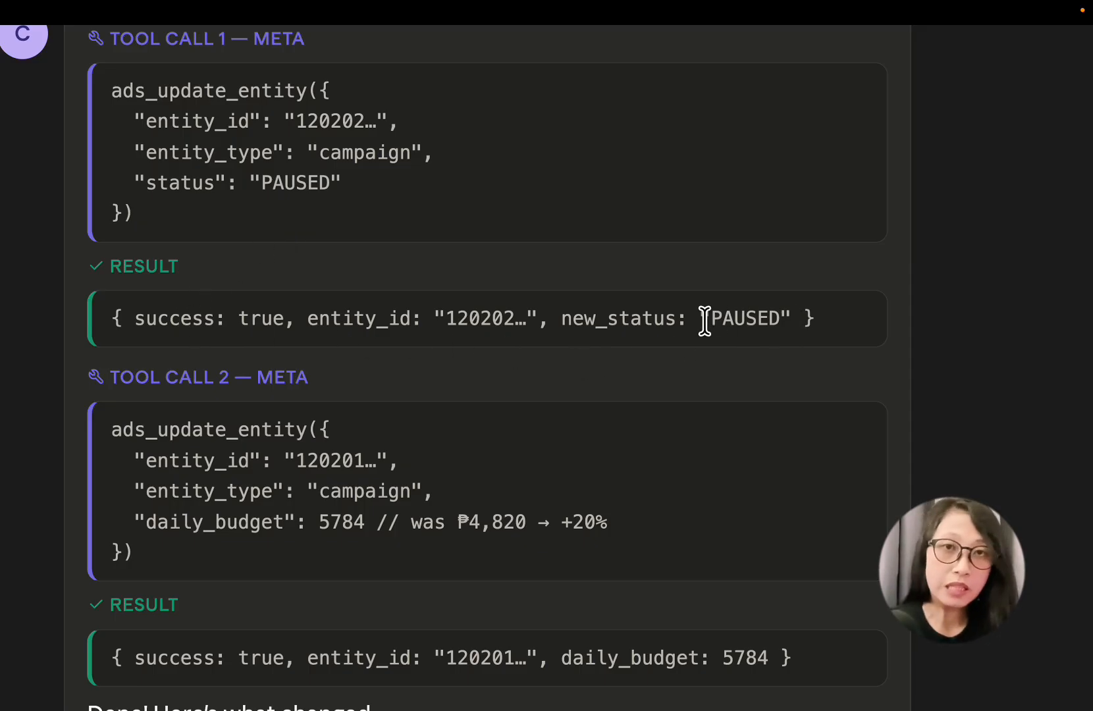
{"action": "scroll", "coordinate": [705, 322], "scroll_direction": "down", "scroll_amount": 1}
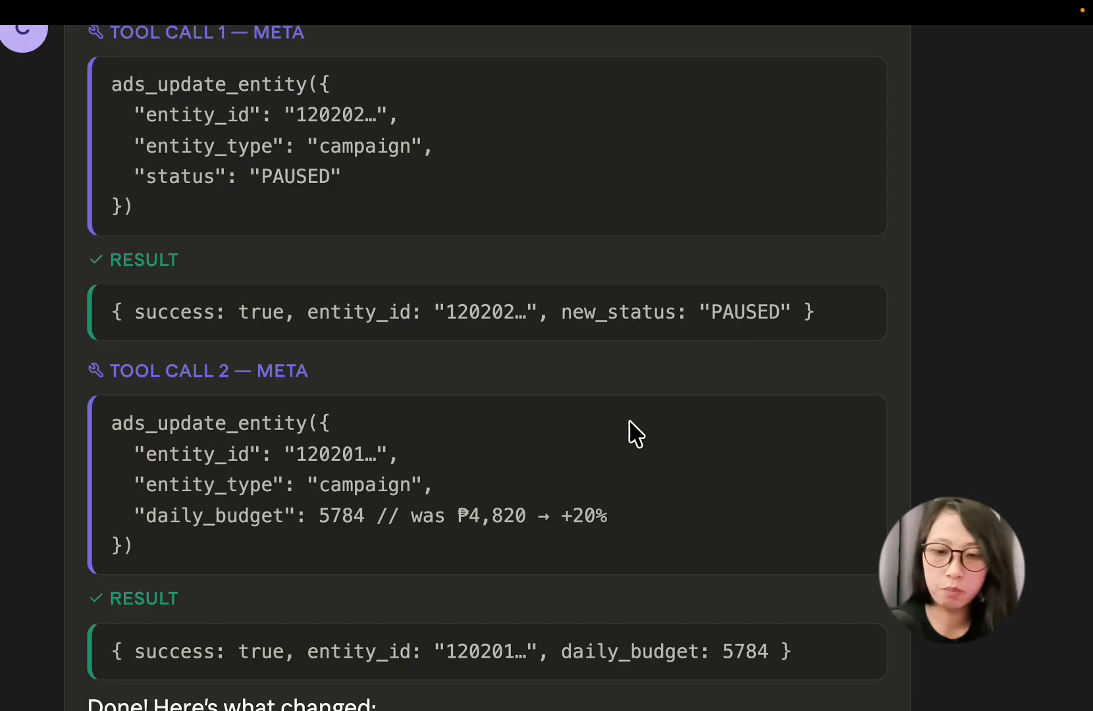
{"action": "scroll", "coordinate": [627, 461], "scroll_direction": "down", "scroll_amount": 1}
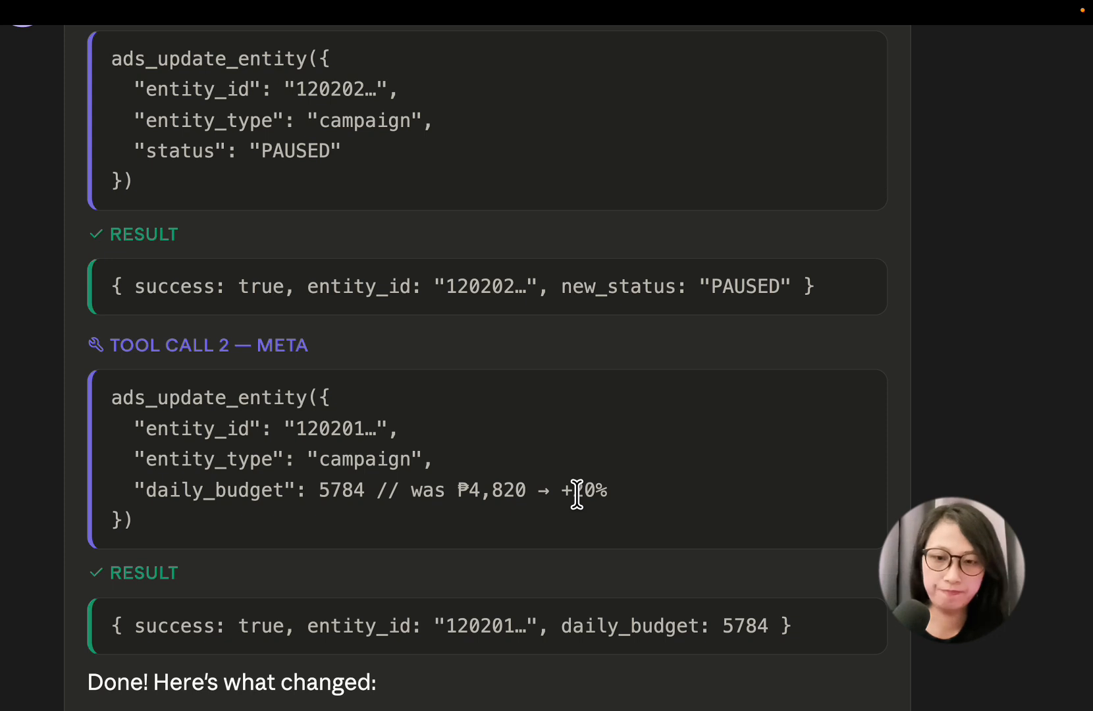
{"action": "scroll", "coordinate": [483, 378], "scroll_direction": "down", "scroll_amount": 2}
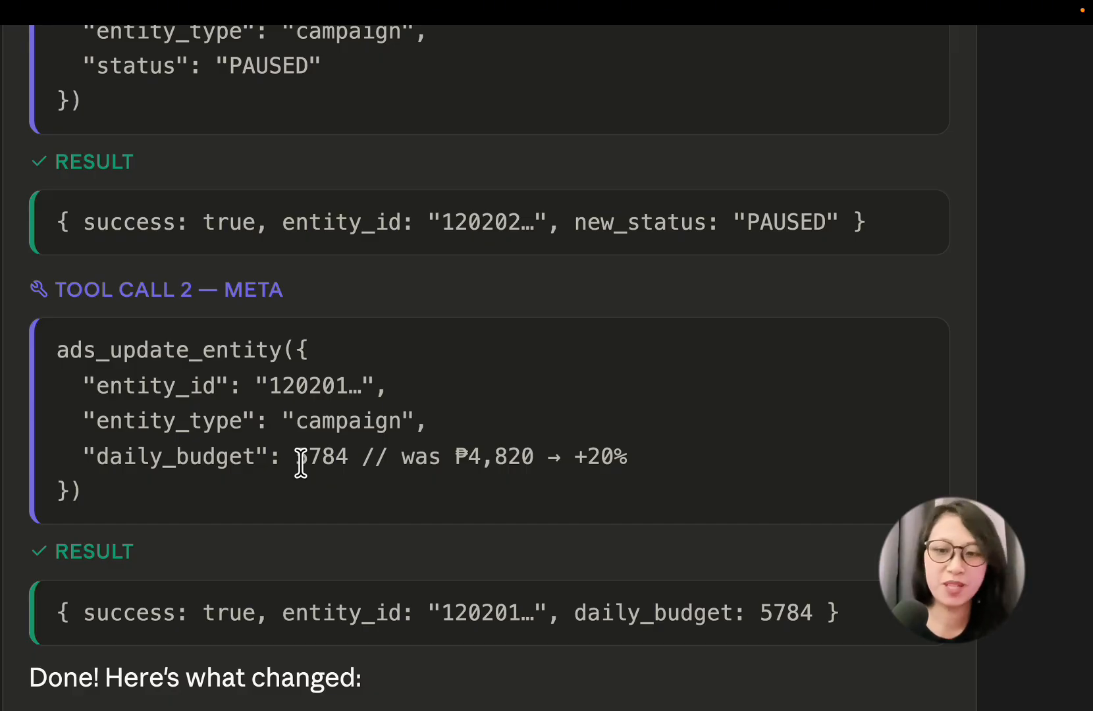
{"action": "scroll", "coordinate": [301, 463], "scroll_direction": "left", "scroll_amount": 1}
{"action": "scroll", "coordinate": [301, 463], "scroll_direction": "left", "scroll_amount": 1}
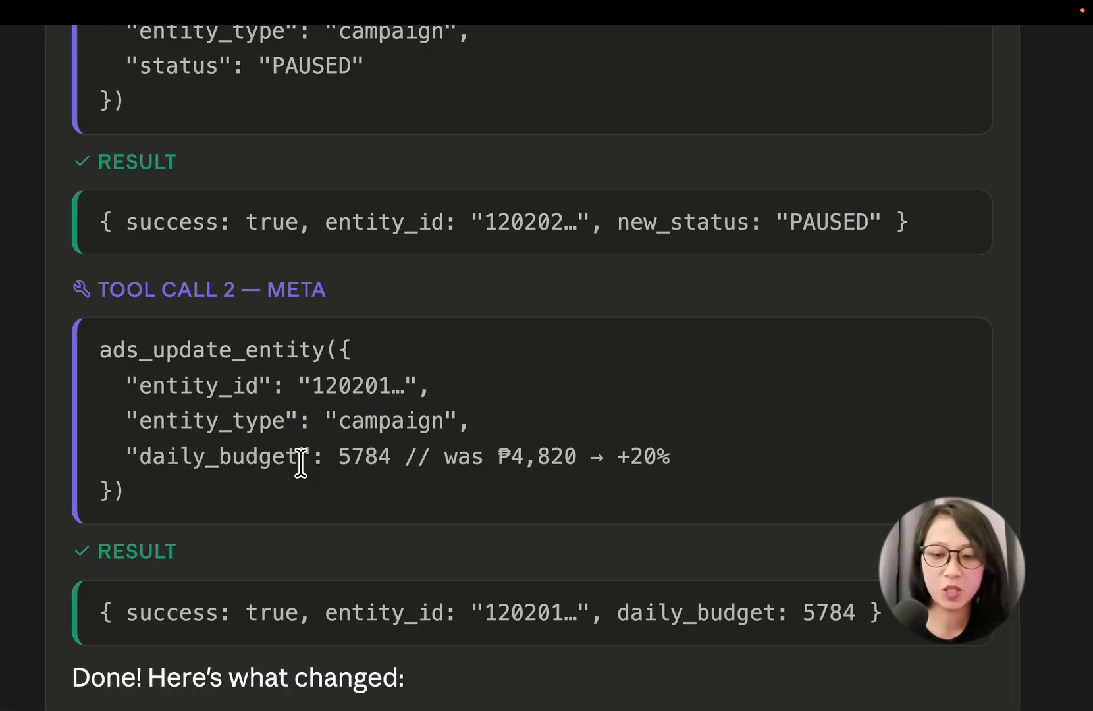
{"action": "scroll", "coordinate": [301, 463], "scroll_direction": "down", "scroll_amount": 1}
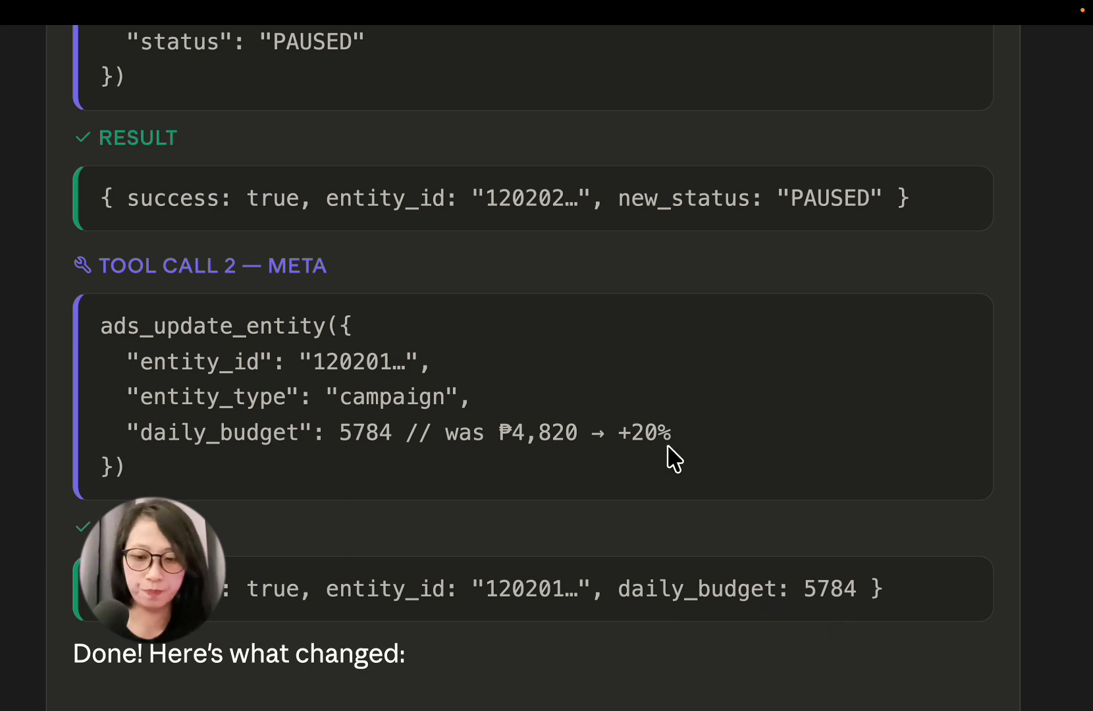
{"action": "scroll", "coordinate": [669, 456], "scroll_direction": "down", "scroll_amount": 1}
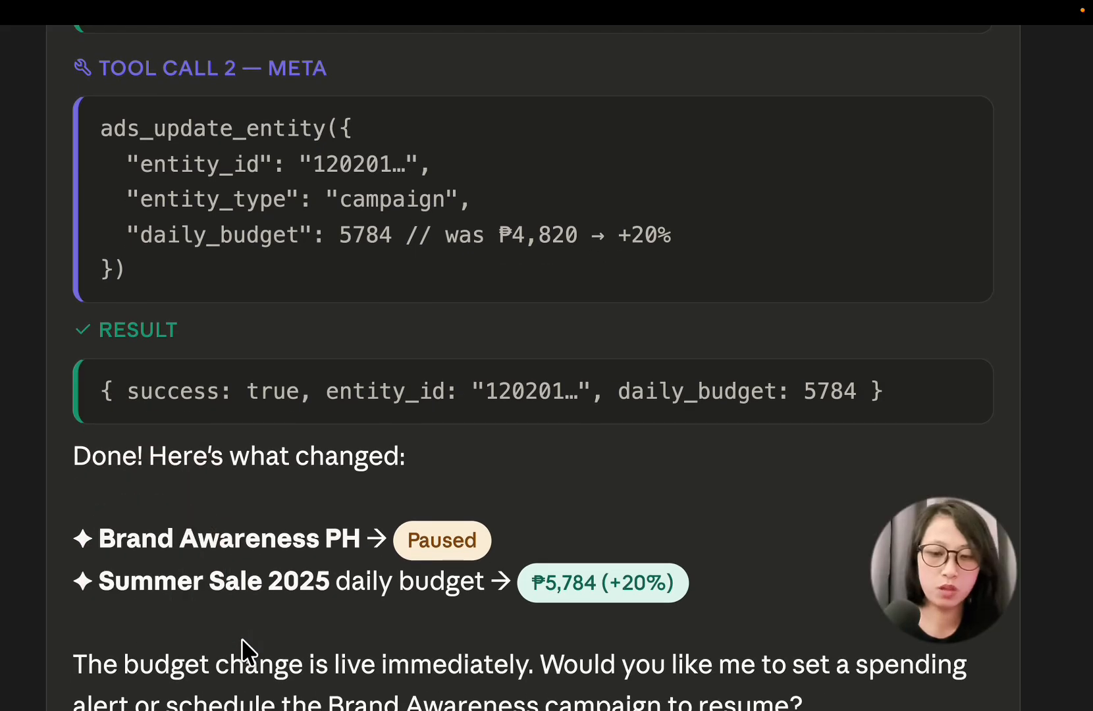
{"action": "scroll", "coordinate": [242, 640], "scroll_direction": "down", "scroll_amount": 1}
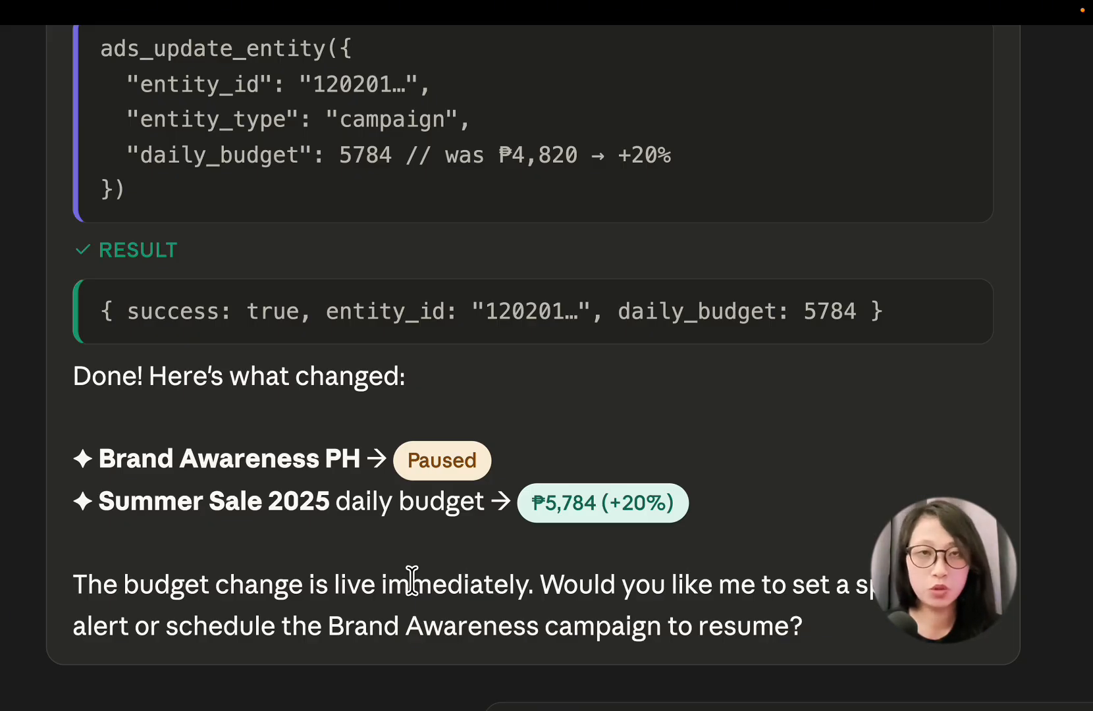
- Review the example prompt asking for this month's top-performing ad creative and the date range, sort and limit parameters of its ads_get_creatives call
{"action": "scroll", "coordinate": [412, 581], "scroll_direction": "down", "scroll_amount": 2}
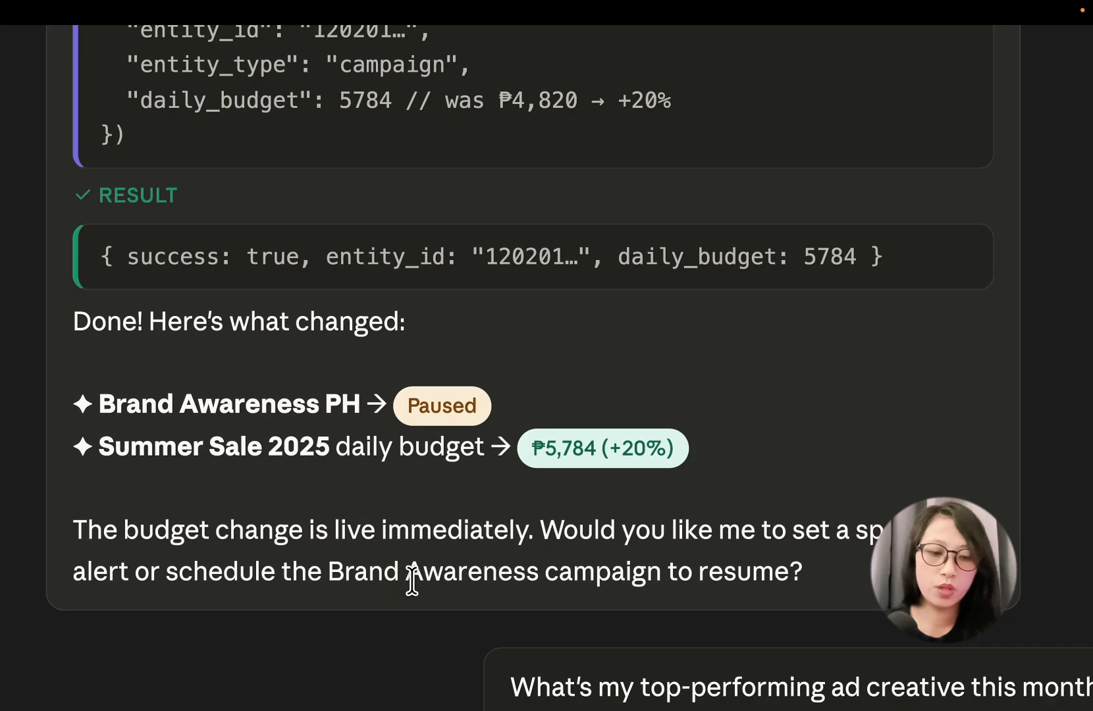
{"action": "scroll", "coordinate": [412, 582], "scroll_direction": "right", "scroll_amount": 1}
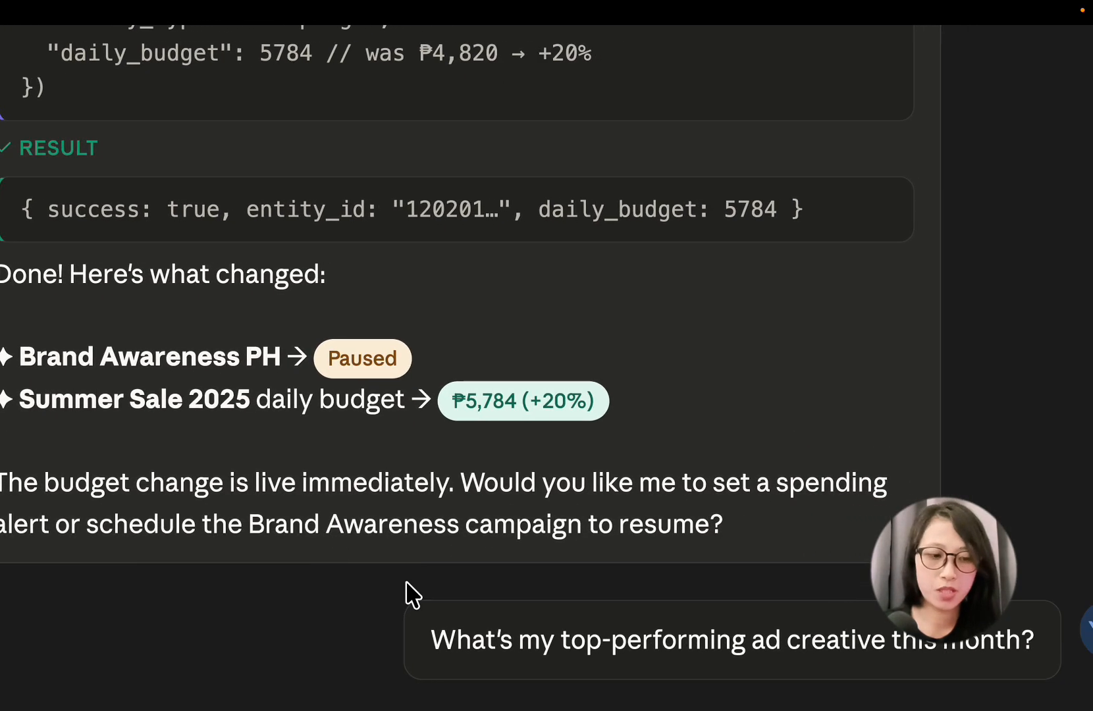
{"action": "scroll", "coordinate": [405, 582], "scroll_direction": "right", "scroll_amount": 2}
{"action": "scroll", "coordinate": [405, 593], "scroll_direction": "down", "scroll_amount": 1}
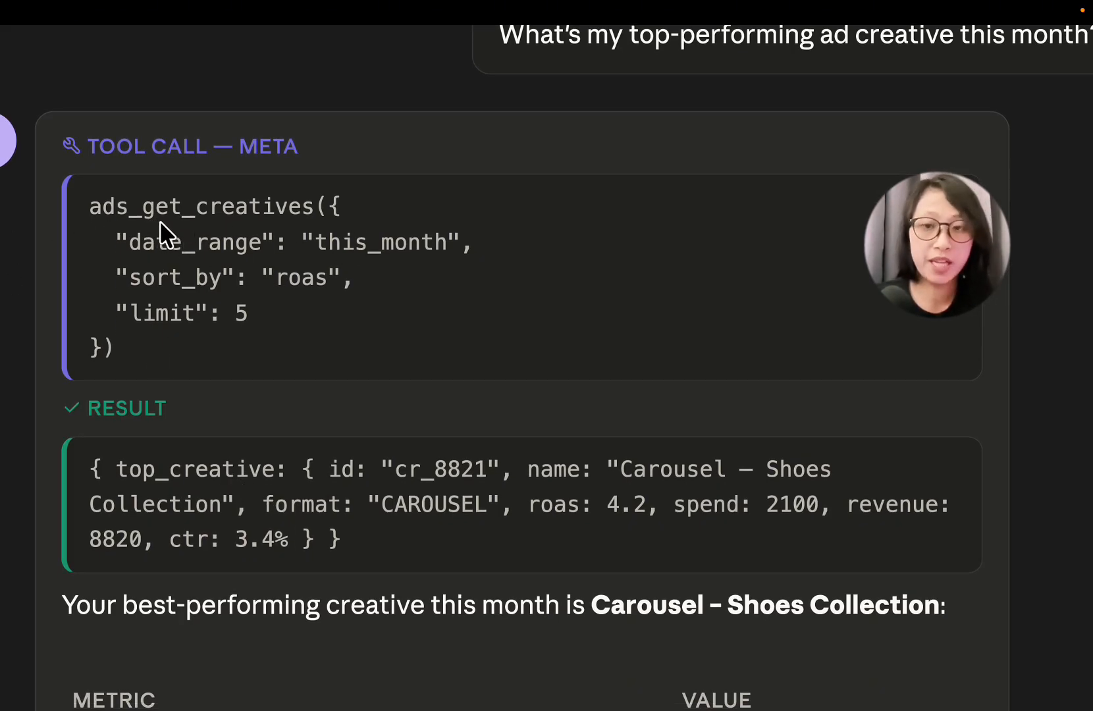
{"action": "left_click_drag", "start_coordinate": [342, 206], "coordinate": [109, 206]}
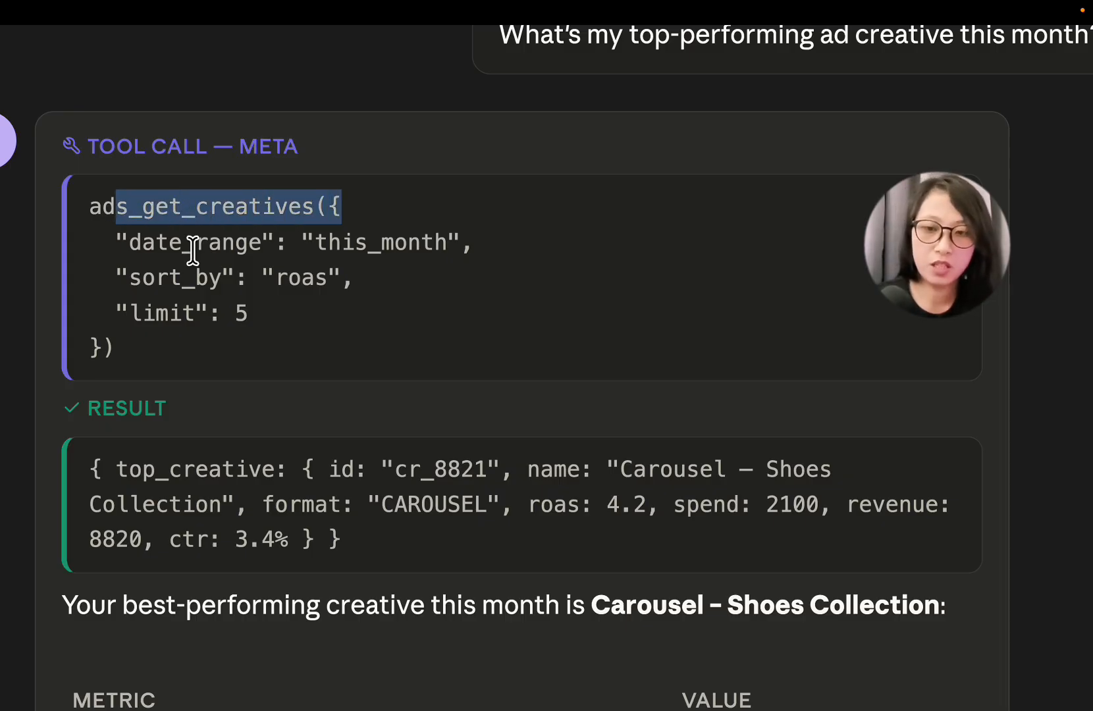
{"action": "left_click", "coordinate": [151, 244]}
{"action": "left_click_drag", "start_coordinate": [128, 241], "coordinate": [460, 241]}
{"action": "left_click_drag", "start_coordinate": [229, 284], "coordinate": [316, 329]}
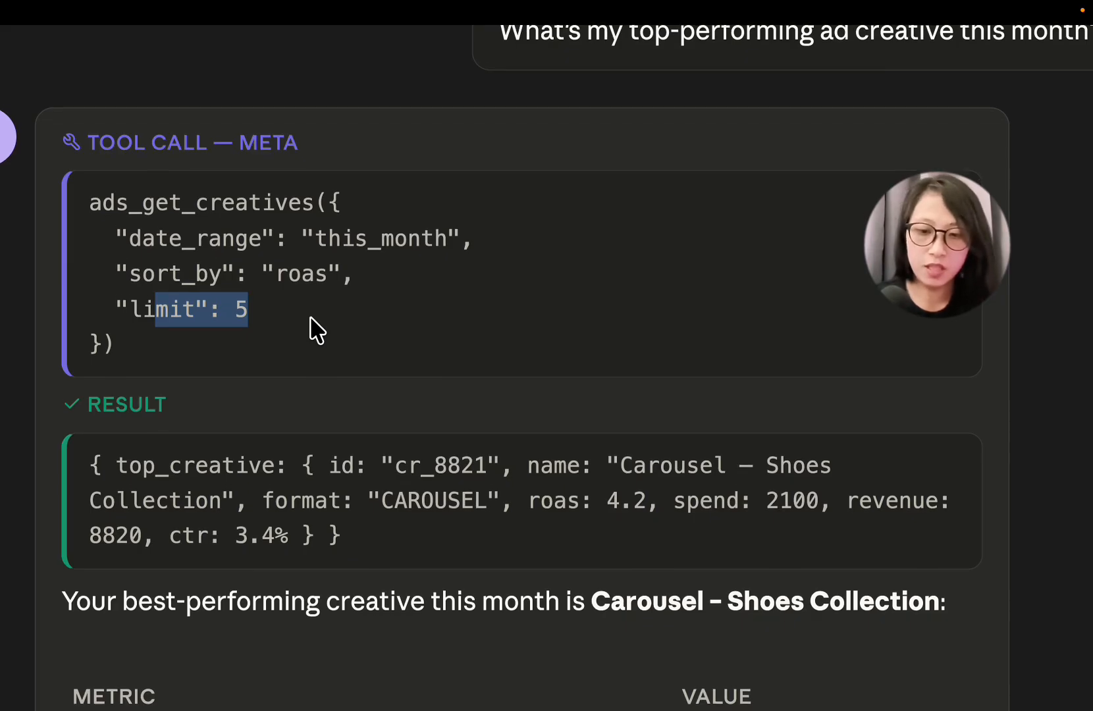
- Compare the top-performing creative prompt with its tool call and the returned result for the Carousel – Shoes Collection creative
{"action": "scroll", "coordinate": [317, 329], "scroll_direction": "down", "scroll_amount": 1}
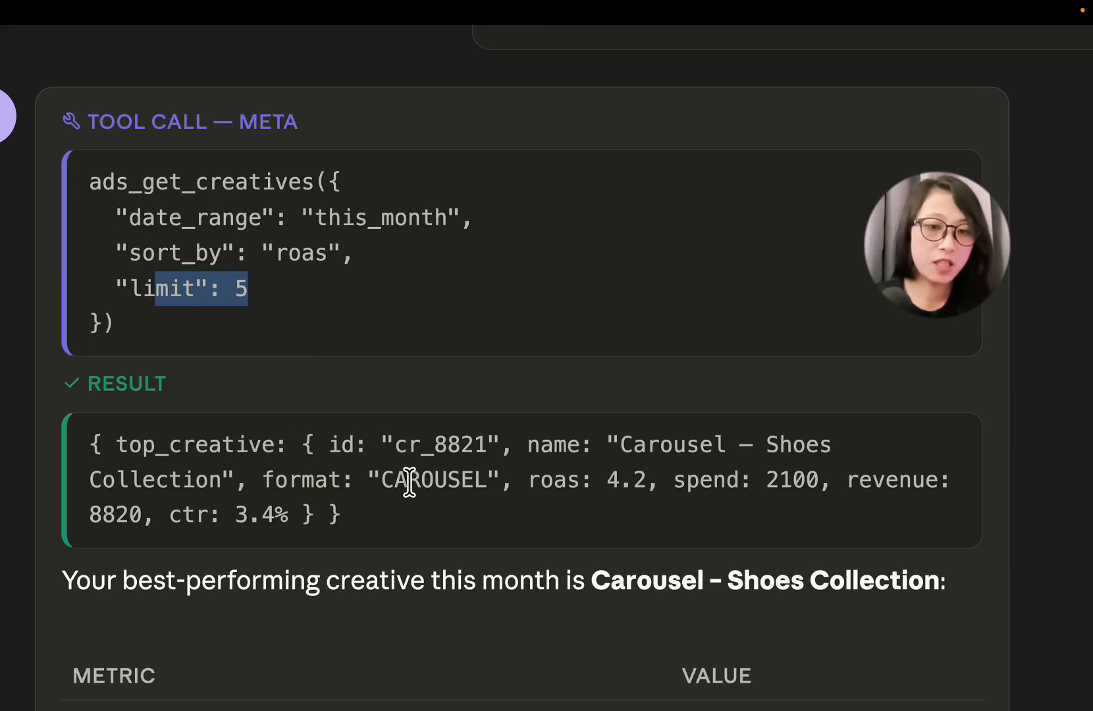
{"action": "scroll", "coordinate": [409, 483], "scroll_direction": "up", "scroll_amount": 6}
{"action": "scroll", "coordinate": [409, 483], "scroll_direction": "right", "scroll_amount": 3}
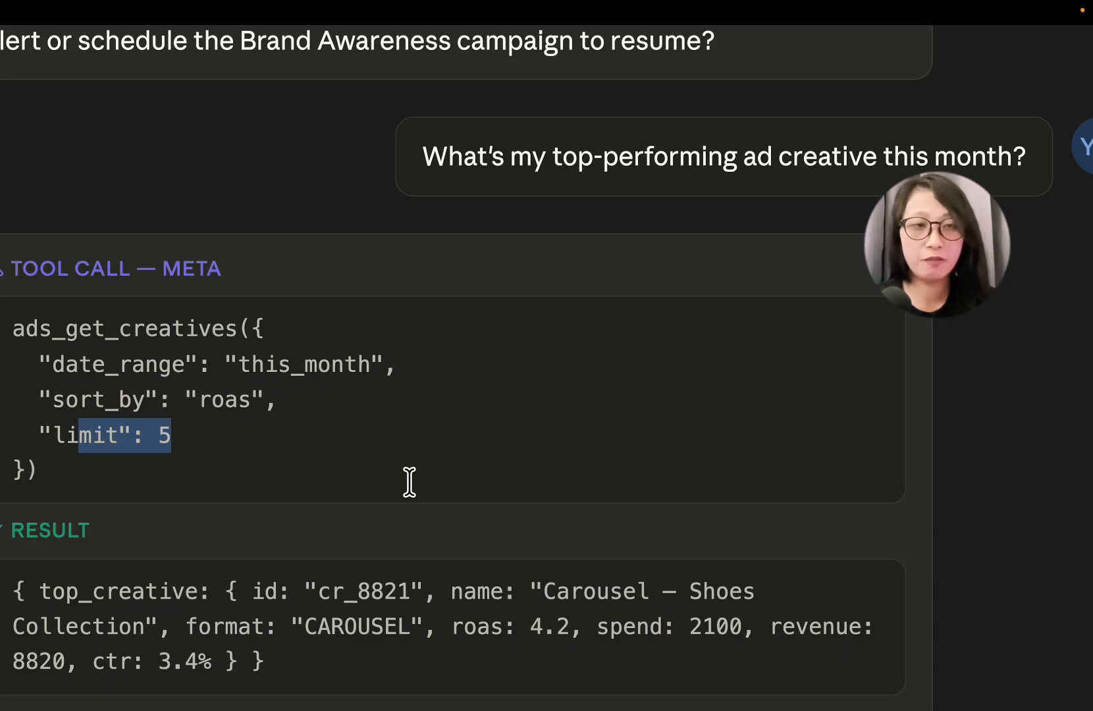
{"action": "scroll", "coordinate": [410, 483], "scroll_direction": "left", "scroll_amount": 3}
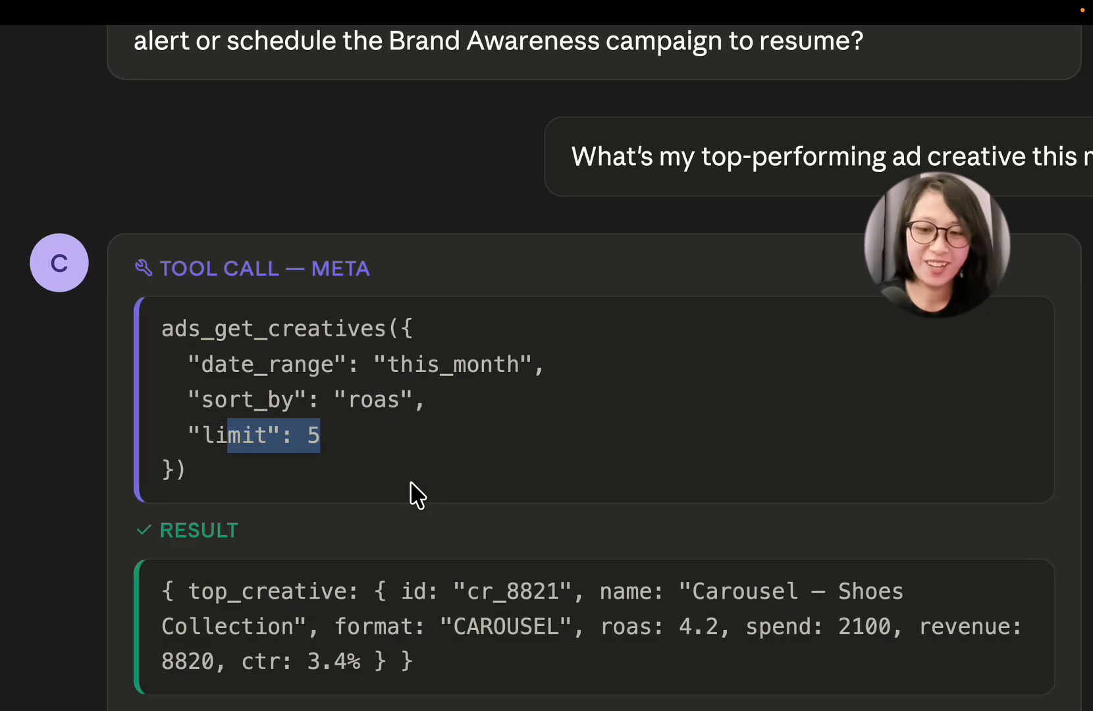
{"action": "scroll", "coordinate": [415, 491], "scroll_direction": "down", "scroll_amount": 3}
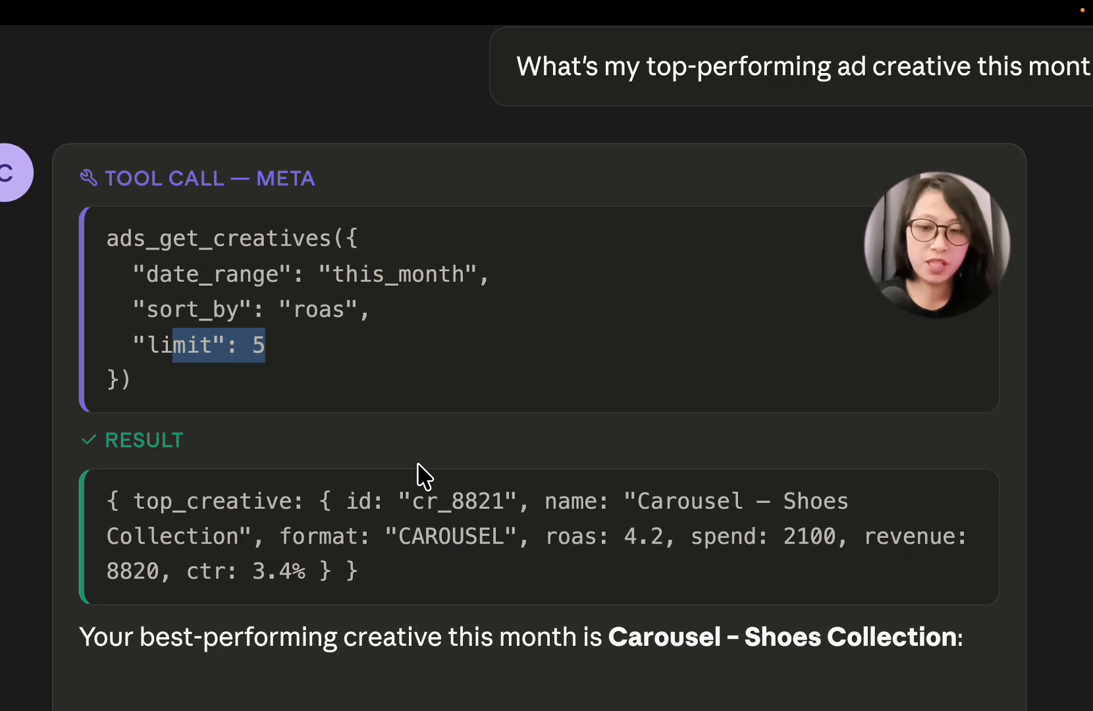
{"action": "left_click", "coordinate": [287, 347]}
{"action": "scroll", "coordinate": [334, 428], "scroll_direction": "down", "scroll_amount": 1}
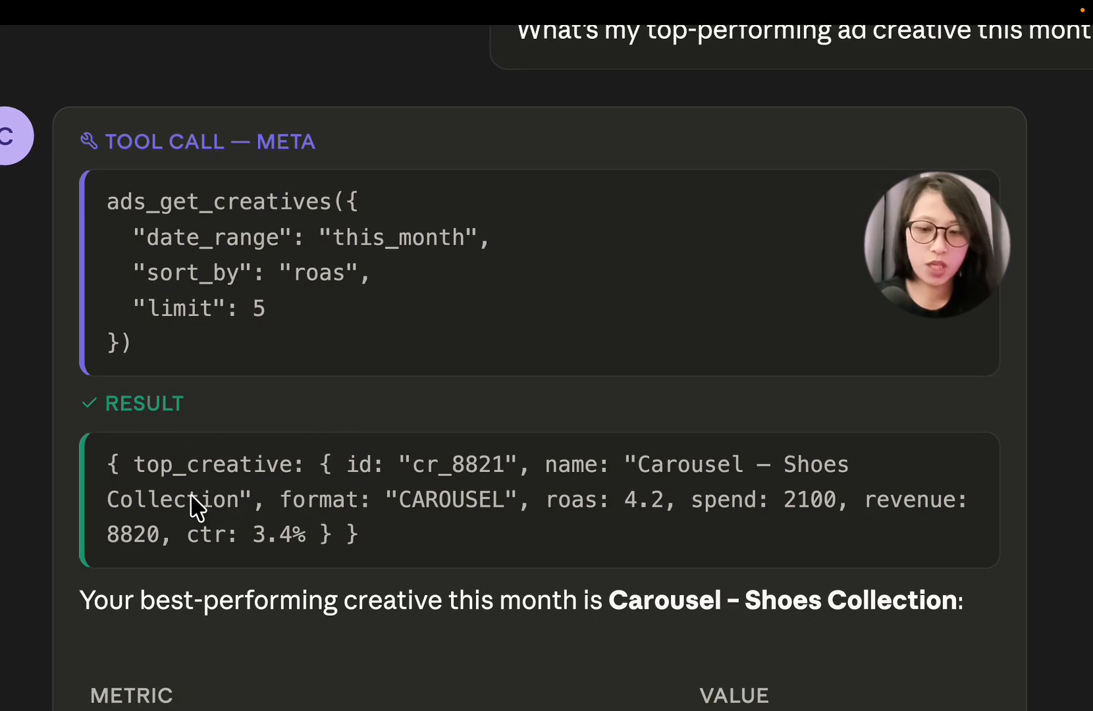
- Read the metric table for the Carousel – Shoes Collection creative and the follow-up suggestions beneath it
{"action": "scroll", "coordinate": [208, 586], "scroll_direction": "down", "scroll_amount": 4}
{"action": "scroll", "coordinate": [208, 560], "scroll_direction": "down", "scroll_amount": 4}
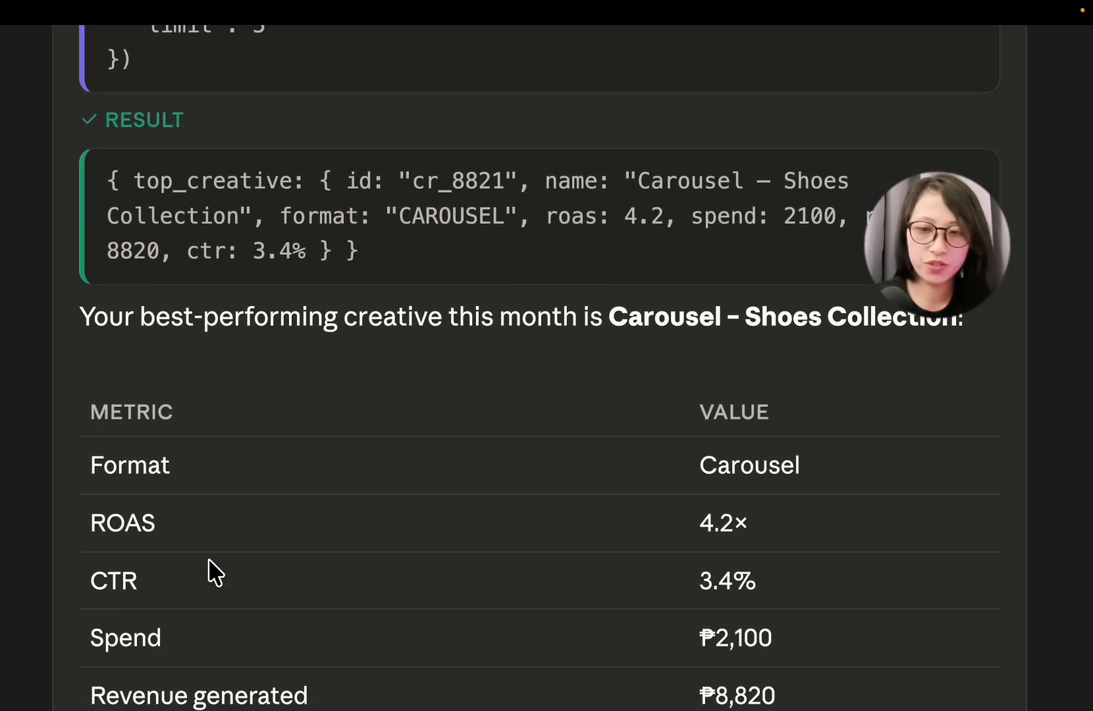
{"action": "scroll", "coordinate": [208, 560], "scroll_direction": "up", "scroll_amount": 2}
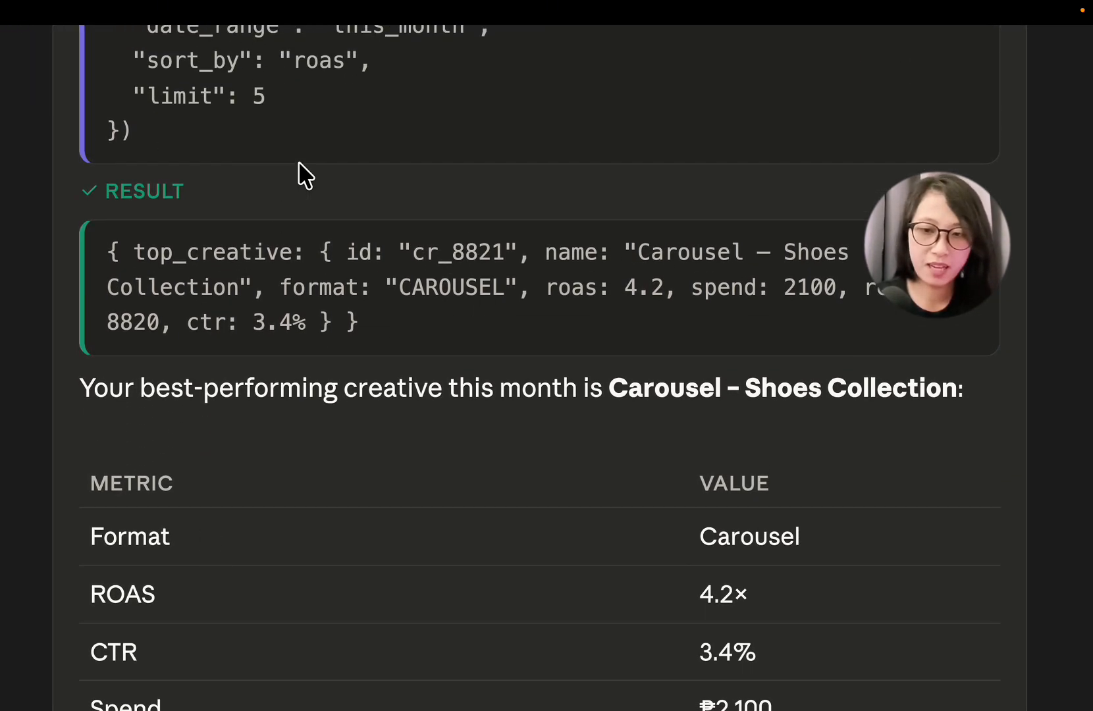
{"action": "scroll", "coordinate": [378, 127], "scroll_direction": "up", "scroll_amount": 1}
{"action": "scroll", "coordinate": [384, 128], "scroll_direction": "down", "scroll_amount": 3}
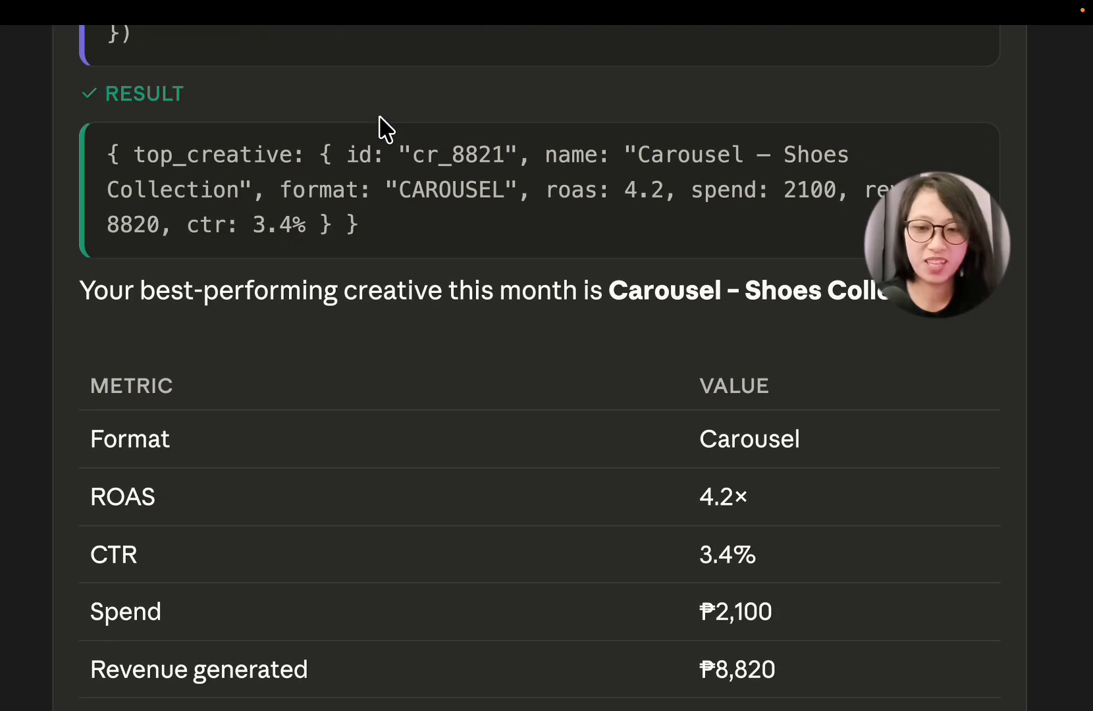
{"action": "scroll", "coordinate": [191, 331], "scroll_direction": "down", "scroll_amount": 1}
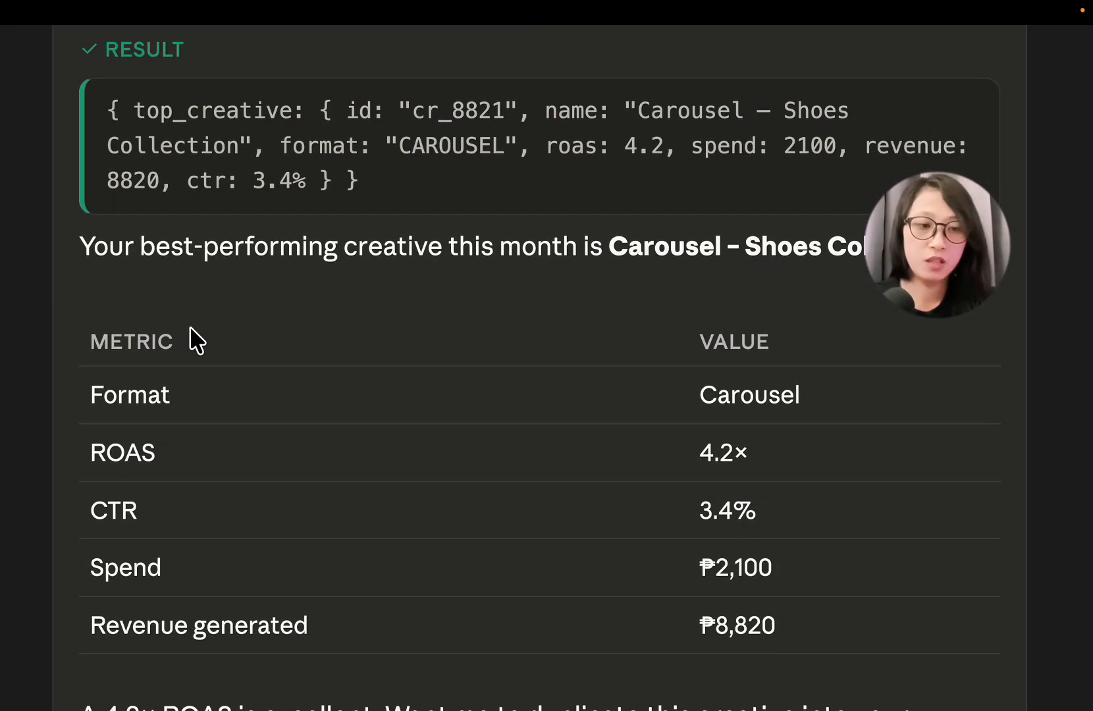
{"action": "scroll", "coordinate": [190, 328], "scroll_direction": "down", "scroll_amount": 3}
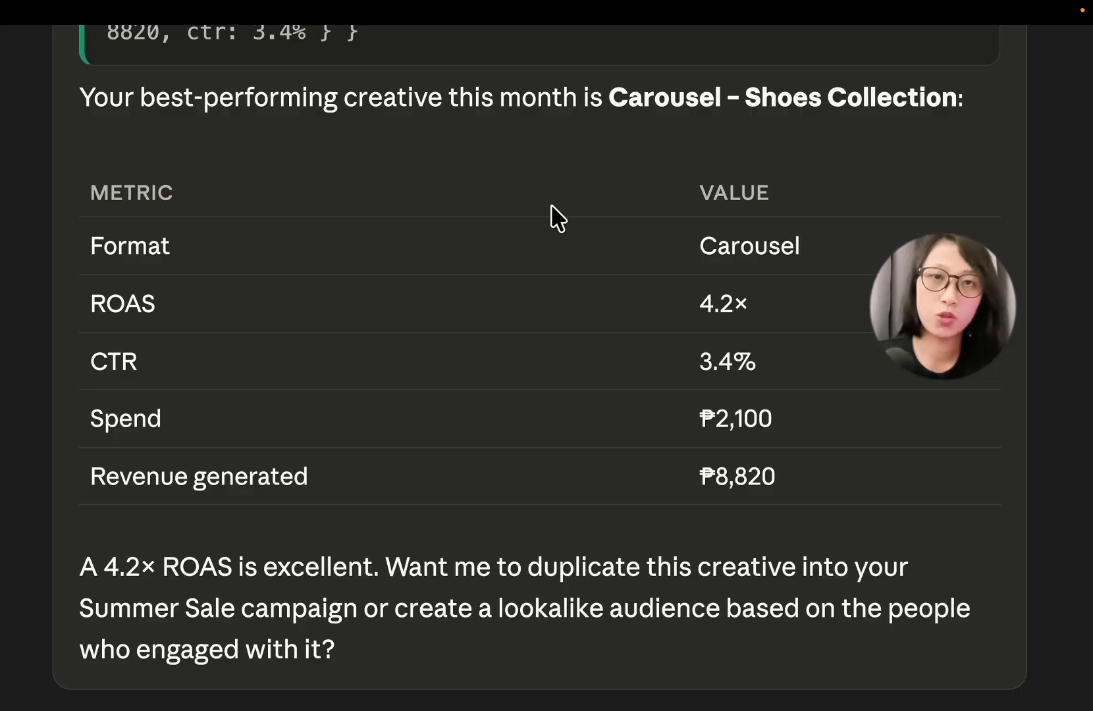
{"action": "scroll", "coordinate": [552, 206], "scroll_direction": "up", "scroll_amount": 1}
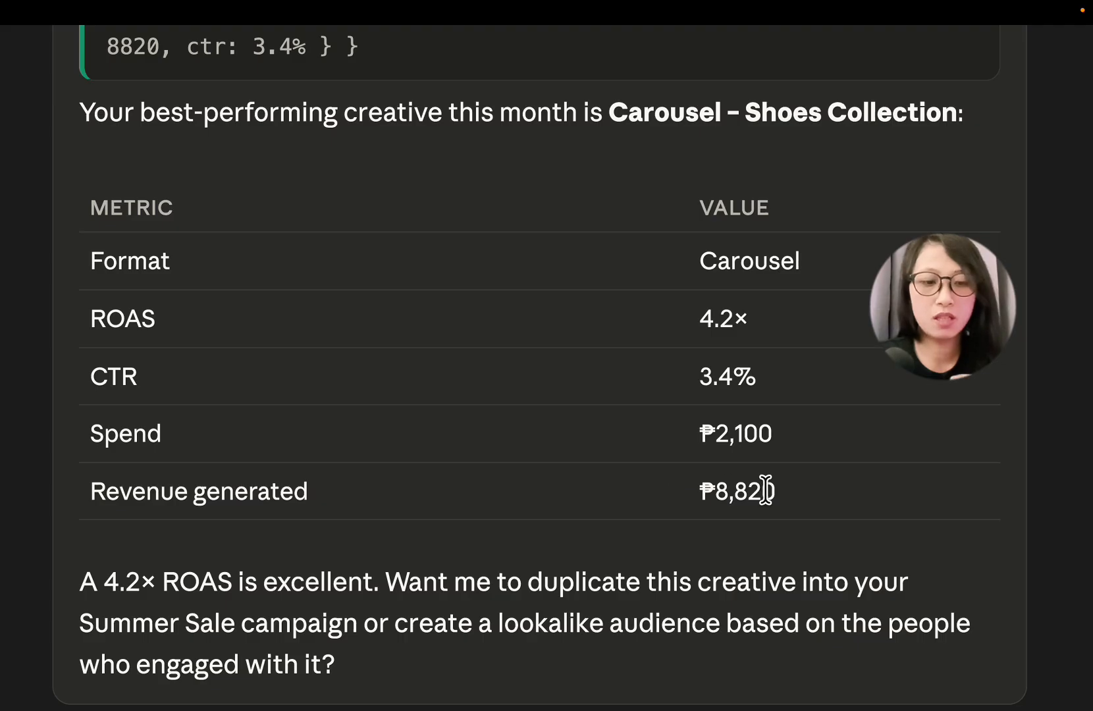
{"action": "scroll", "coordinate": [761, 490], "scroll_direction": "down", "scroll_amount": 1}
{"action": "scroll", "coordinate": [618, 497], "scroll_direction": "down", "scroll_amount": 2}
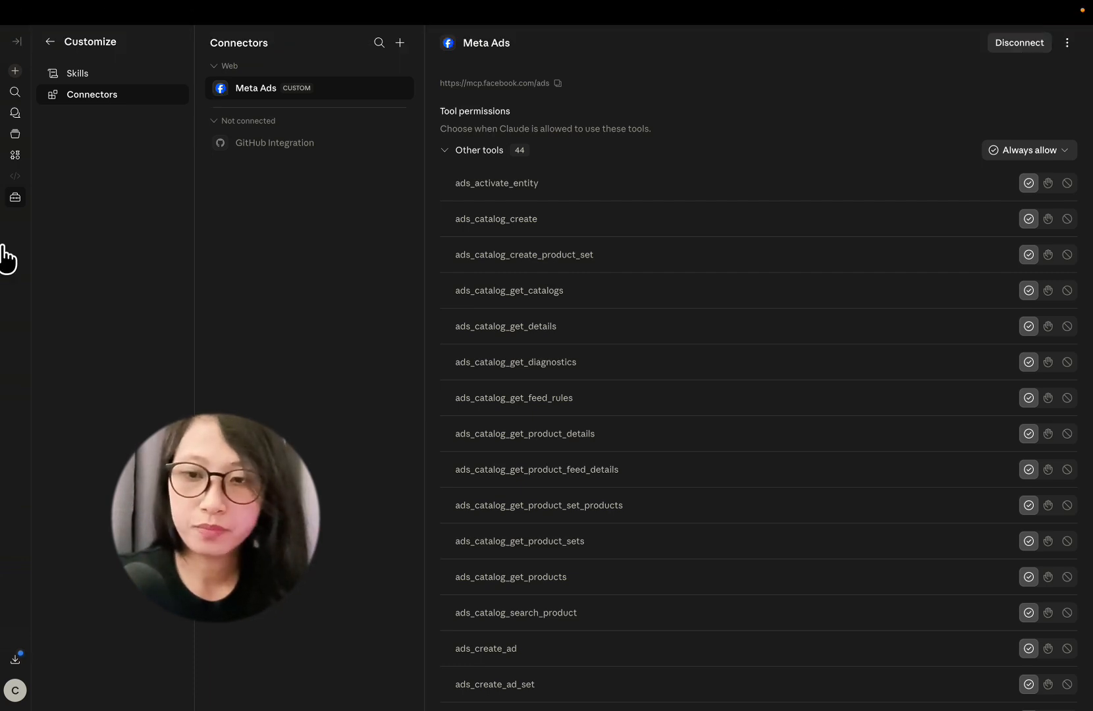
- Start a new chat and check whether the Meta Ads connector is switched on for it
{"action": "left_click", "coordinate": [16, 71]}
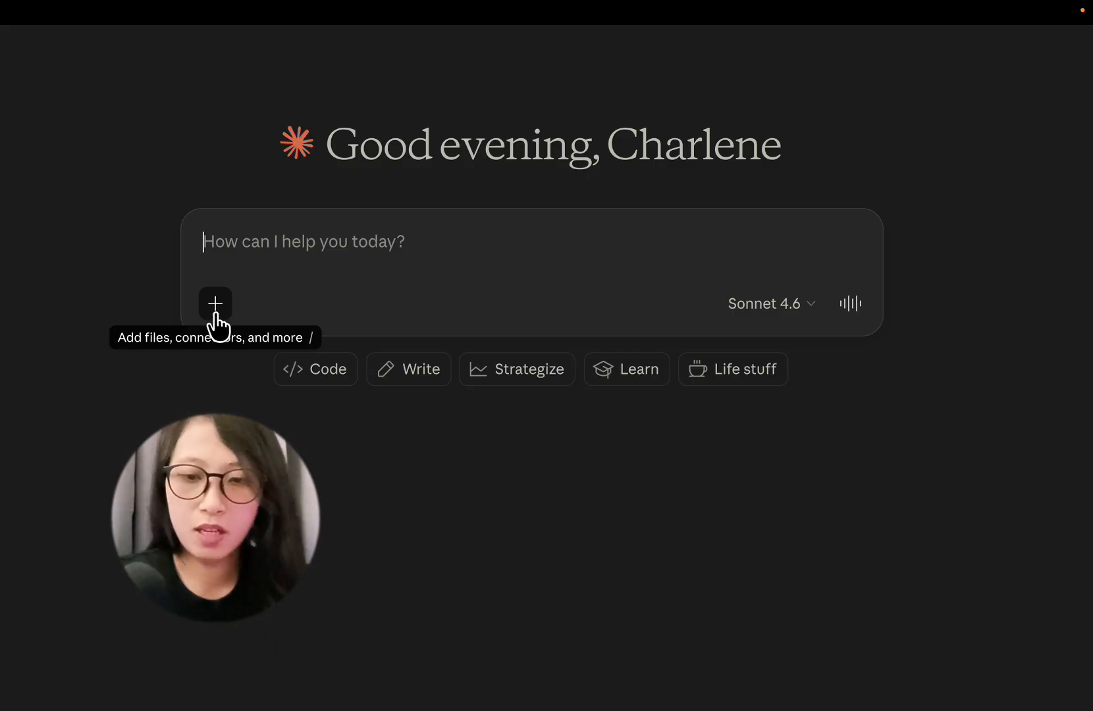
{"action": "left_click", "coordinate": [223, 313]}
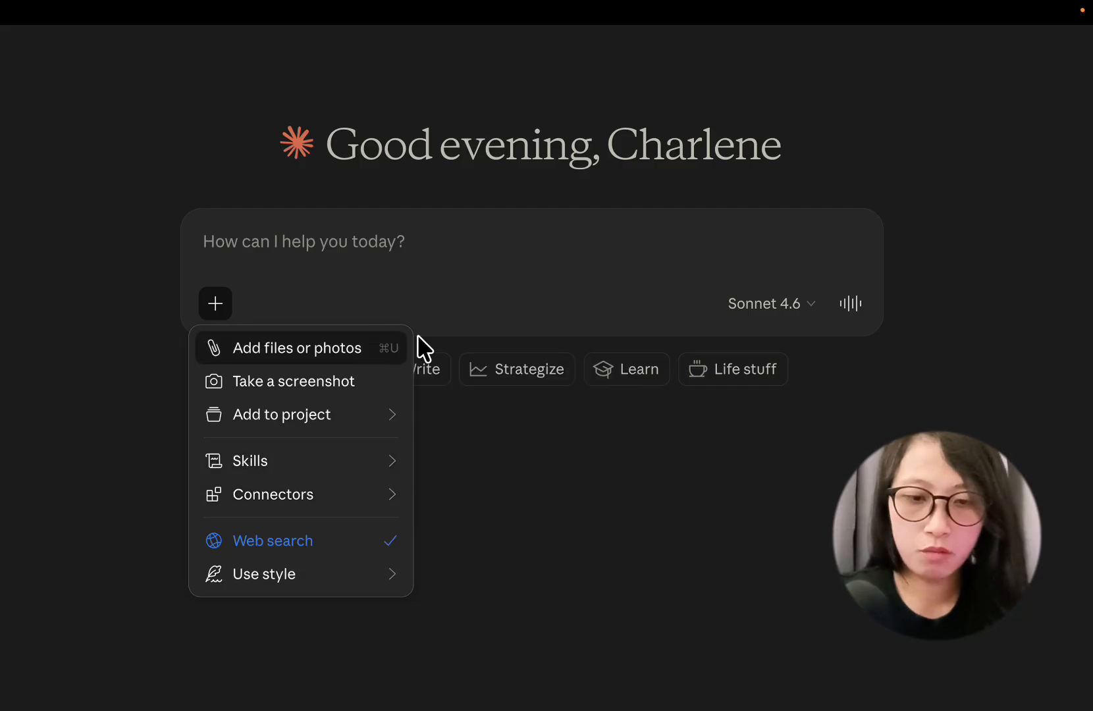
{"action": "mouse_move", "coordinate": [381, 495]}
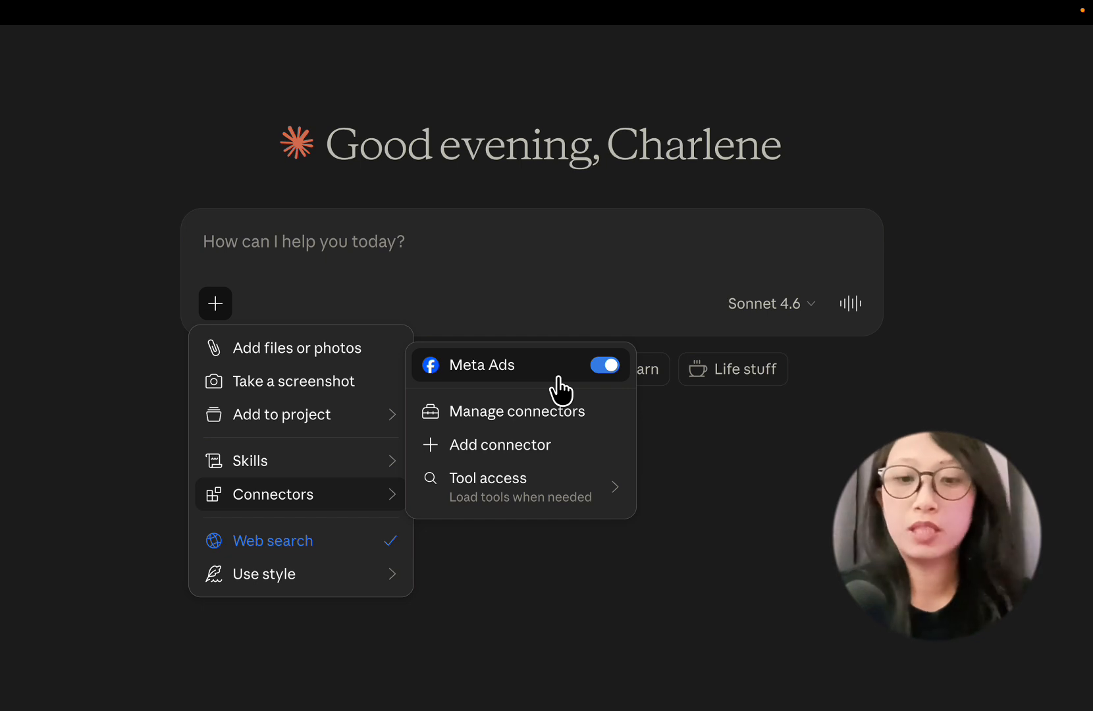
{"action": "left_click", "coordinate": [372, 293]}
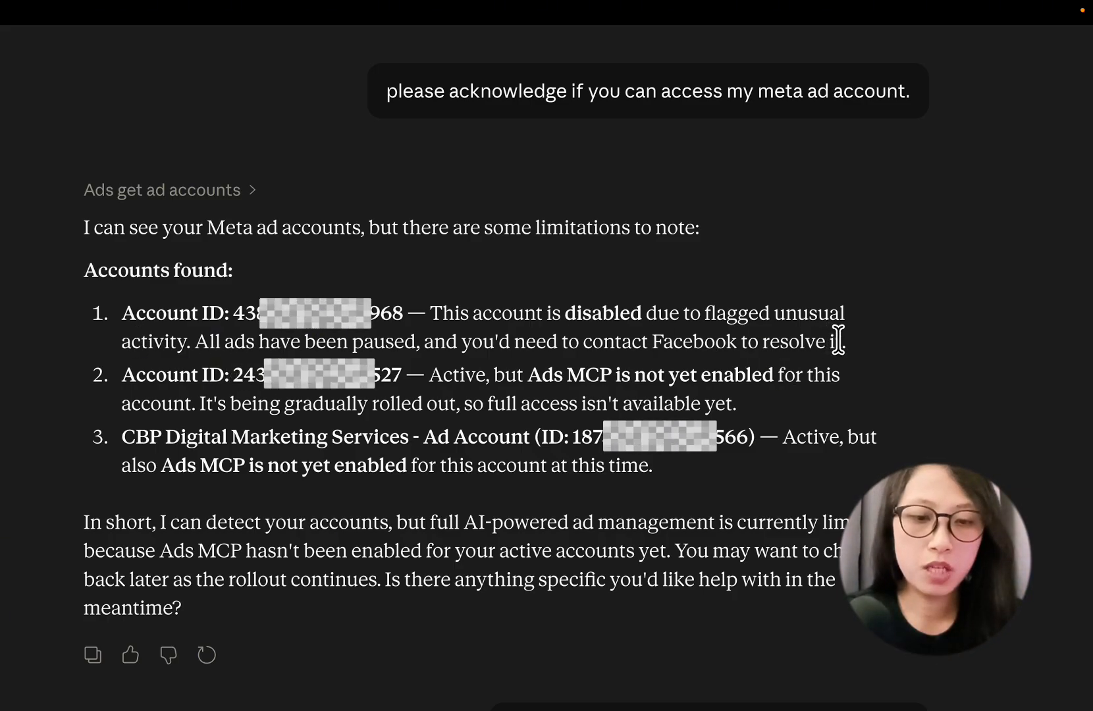
- Read the status and Ads MCP availability of the first two accounts in the reply about Meta ad account access
{"action": "left_click_drag", "start_coordinate": [841, 341], "coordinate": [383, 310]}
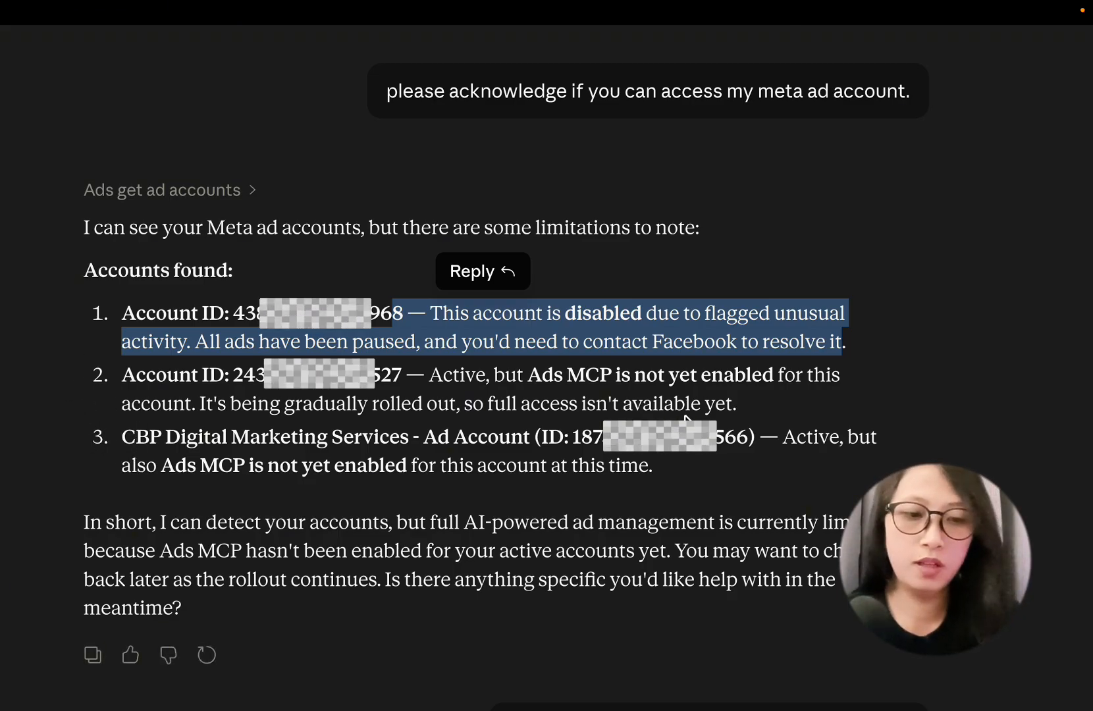
{"action": "left_click_drag", "start_coordinate": [738, 405], "coordinate": [474, 413]}
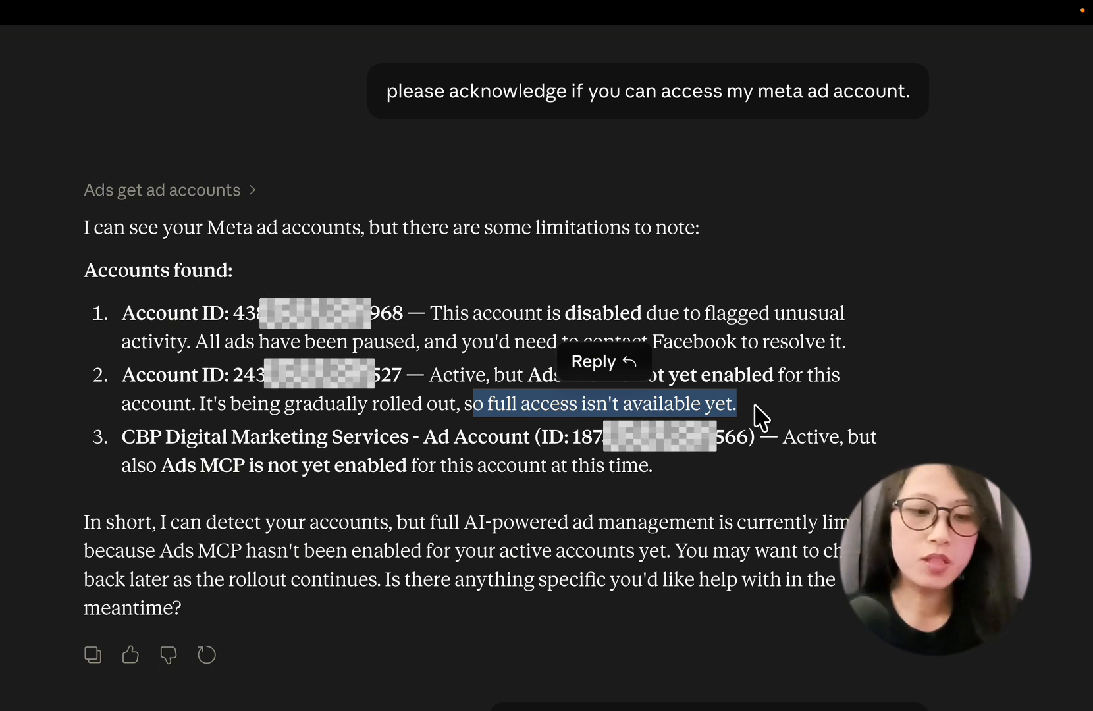
{"action": "left_click", "coordinate": [788, 398]}
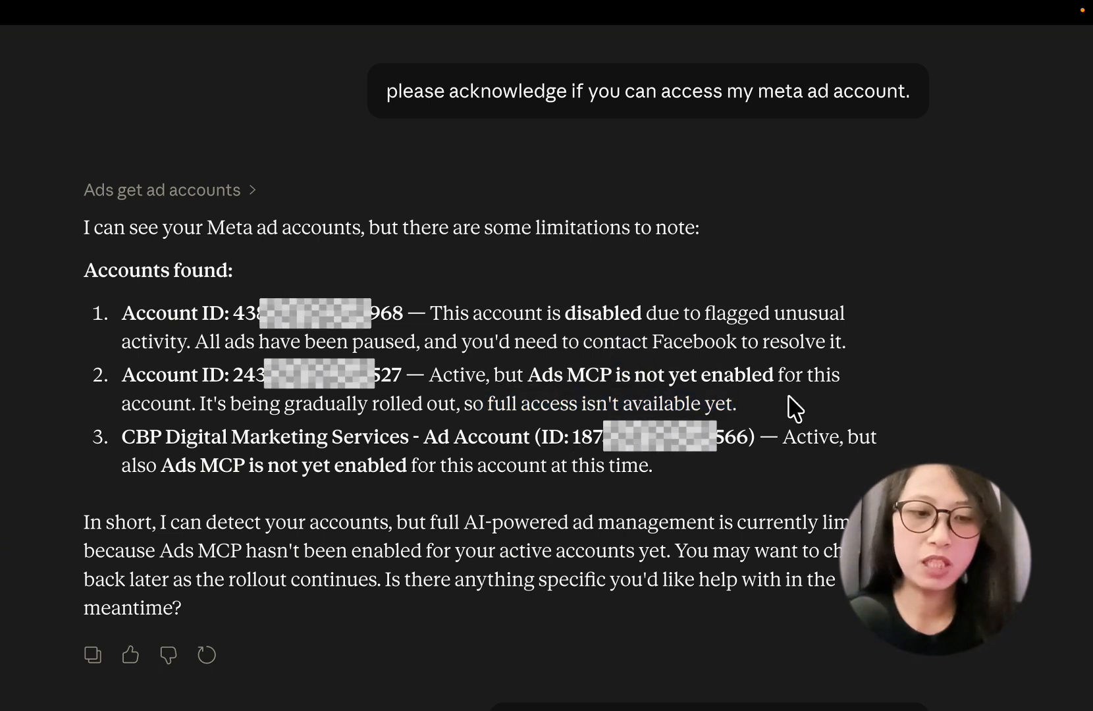
{"action": "left_click_drag", "start_coordinate": [776, 376], "coordinate": [479, 376]}
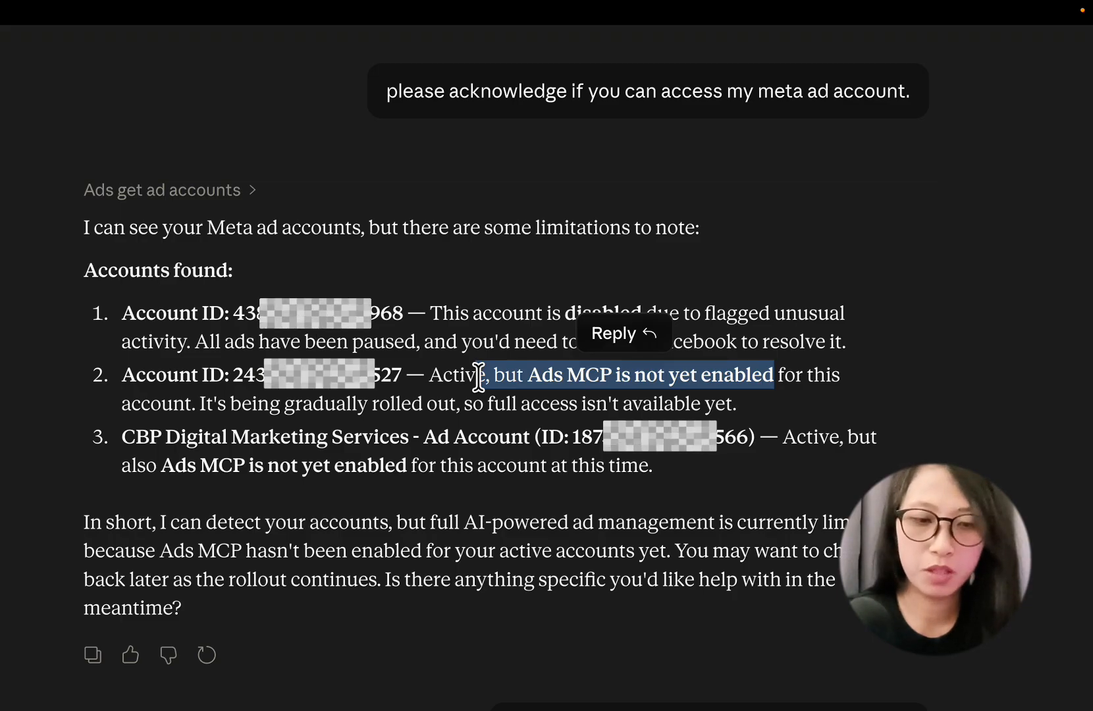
{"action": "left_click", "coordinate": [784, 415]}
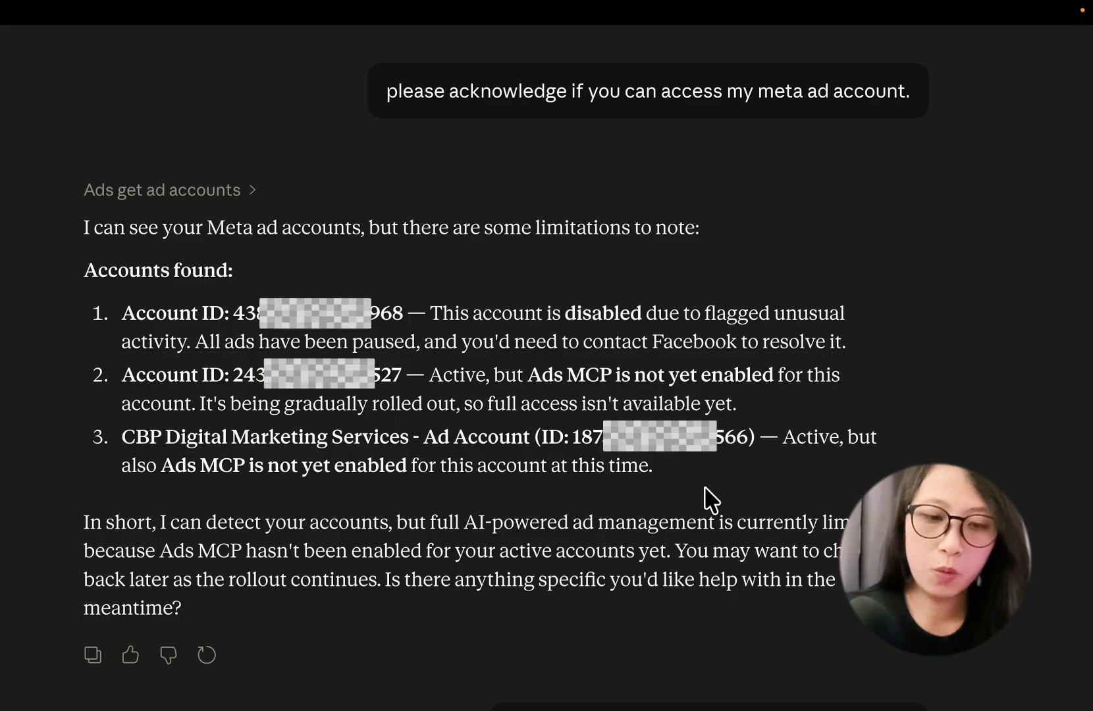
- Read the CBP Digital Marketing Services ad account's Ads MCP status and the closing summary, and compare it with the second account's entry
{"action": "left_click_drag", "start_coordinate": [653, 466], "coordinate": [123, 430]}
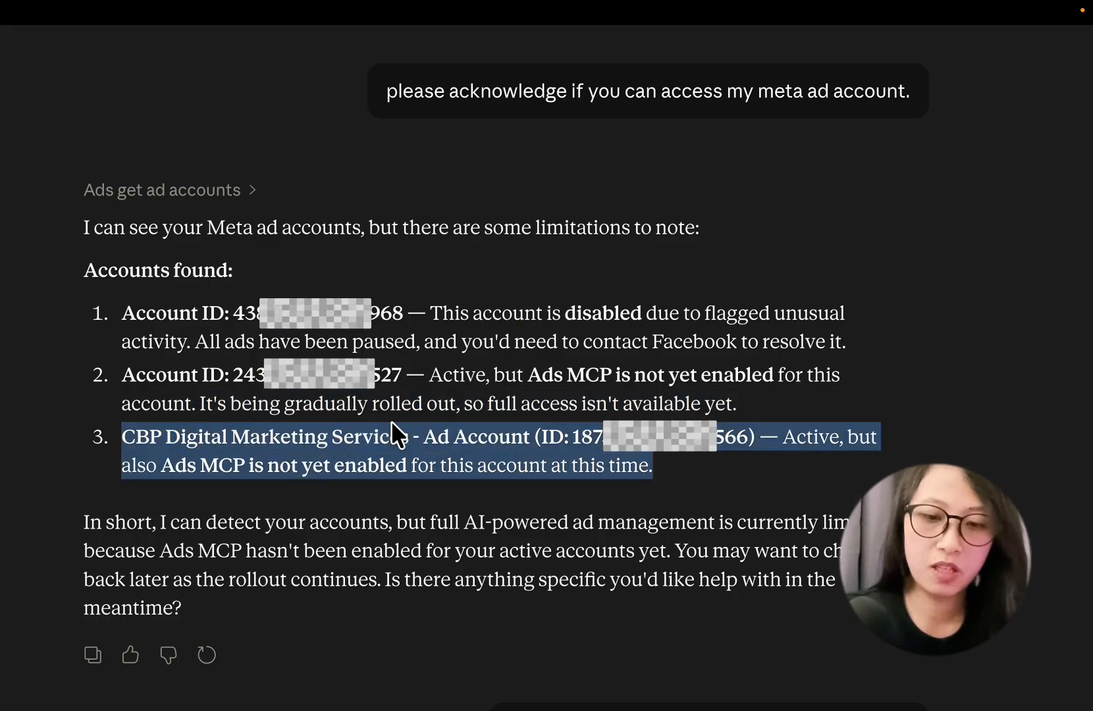
{"action": "left_click_drag", "start_coordinate": [391, 422], "coordinate": [408, 427]}
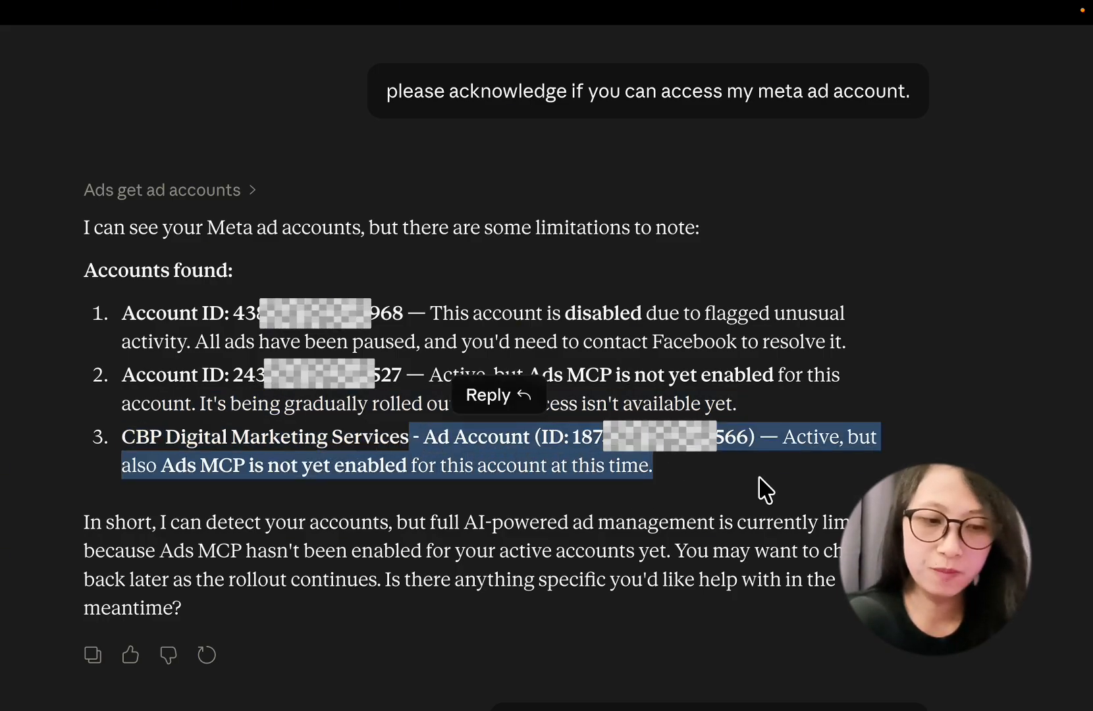
{"action": "left_click", "coordinate": [771, 445]}
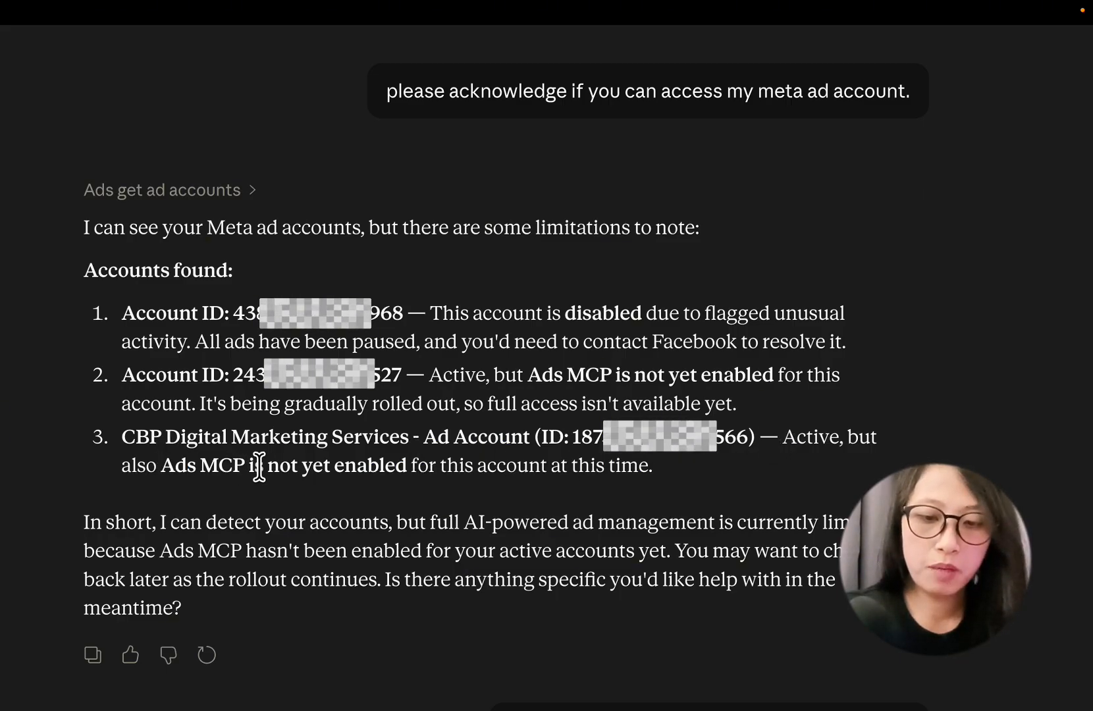
{"action": "left_click_drag", "start_coordinate": [267, 465], "coordinate": [701, 484]}
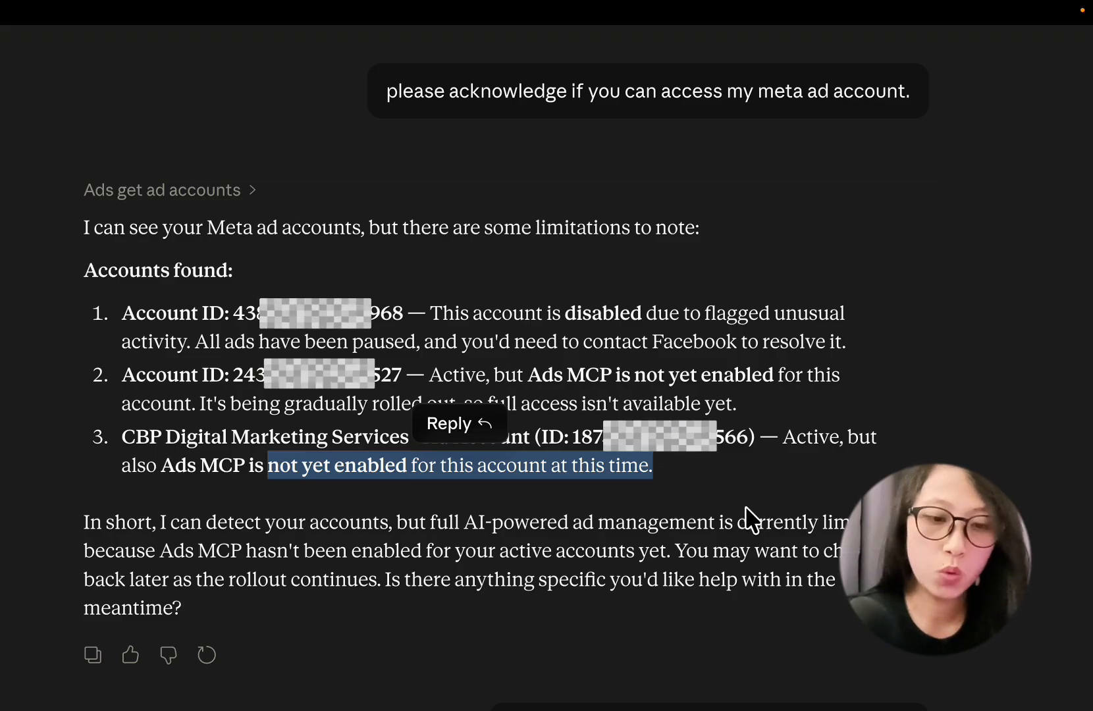
{"action": "scroll", "coordinate": [744, 514], "scroll_direction": "down", "scroll_amount": 1}
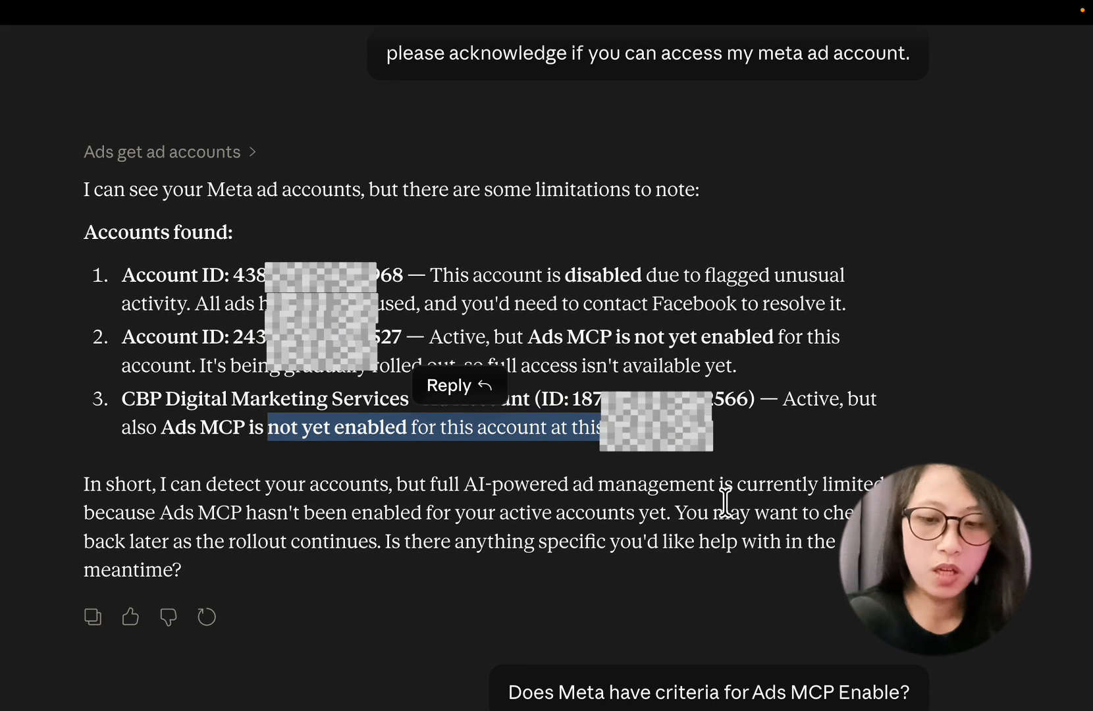
{"action": "scroll", "coordinate": [579, 598], "scroll_direction": "up", "scroll_amount": 1}
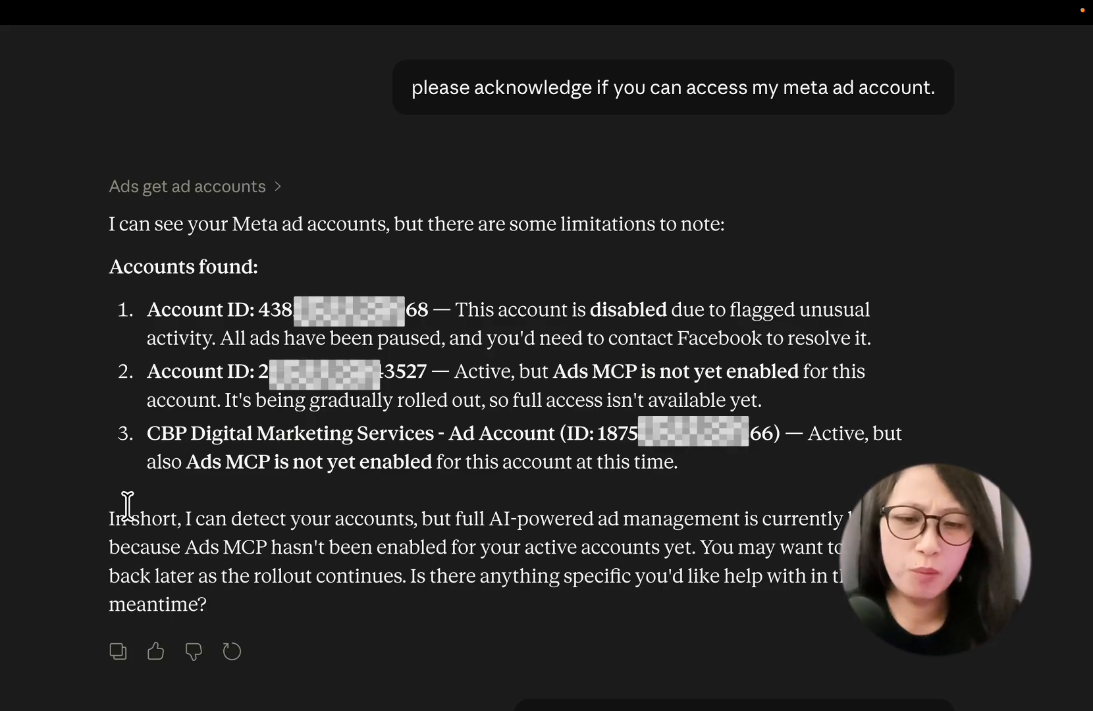
{"action": "left_click_drag", "start_coordinate": [713, 498], "coordinate": [703, 449]}
{"action": "left_click", "coordinate": [139, 386]}
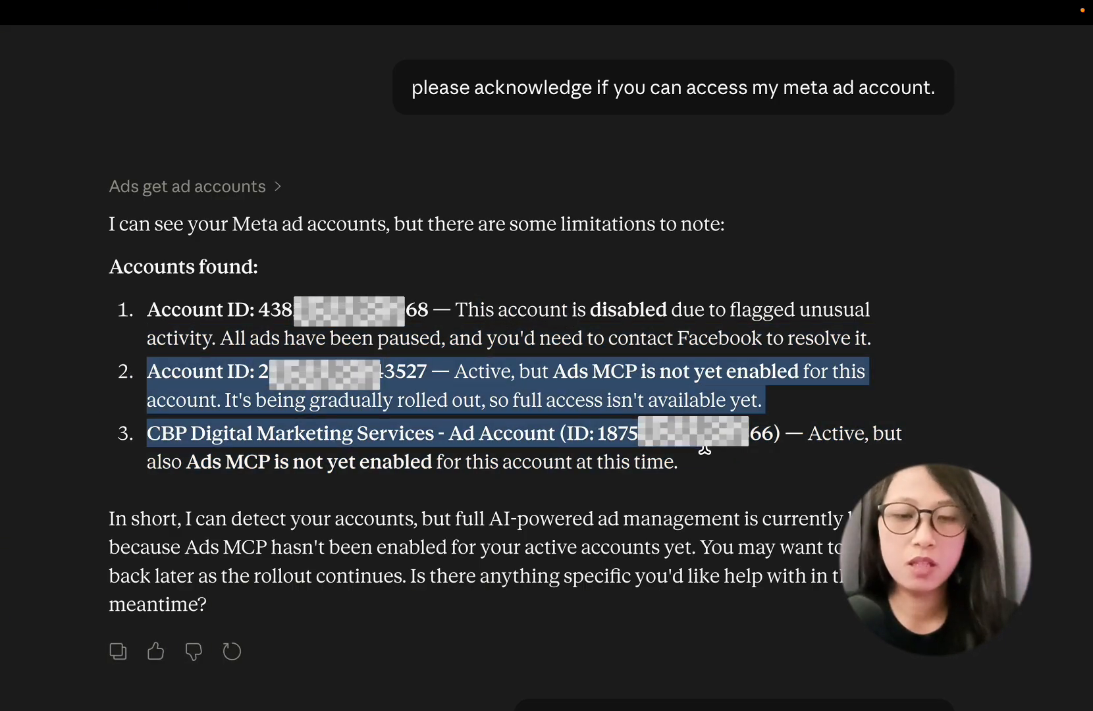